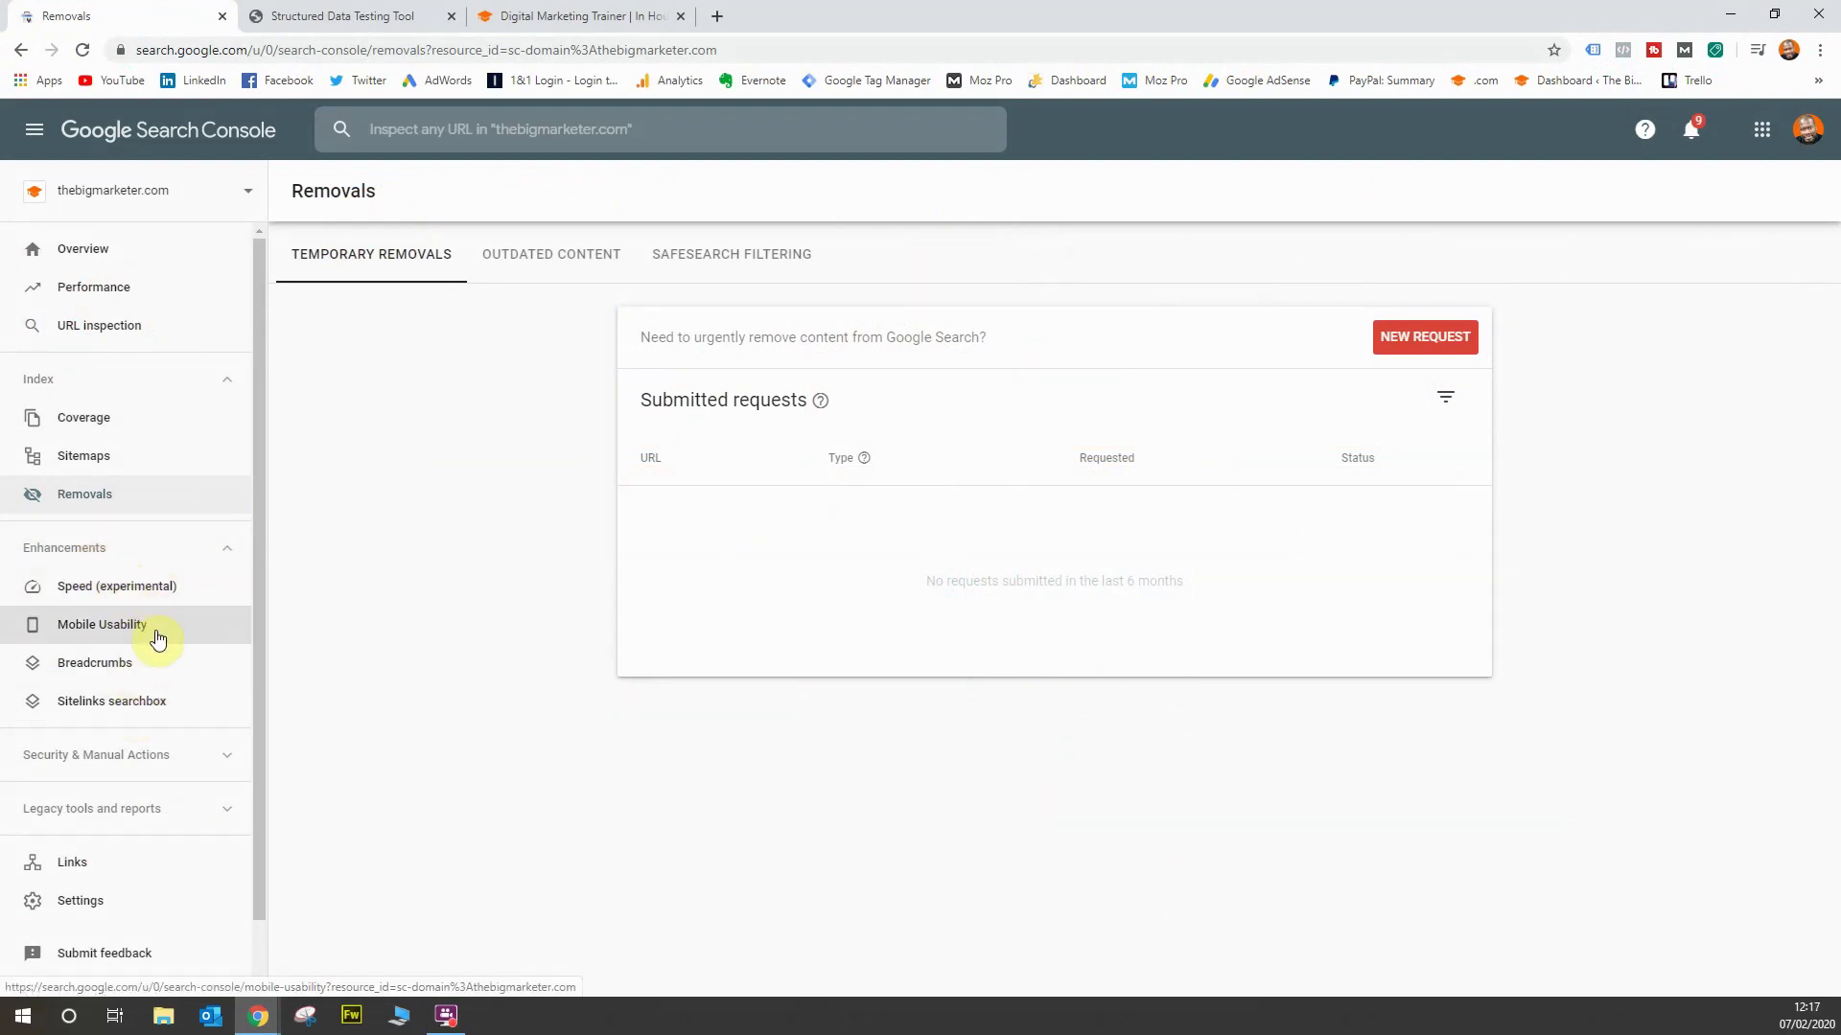
- Open the Speed (experimental) report under Enhancements, showing 50 slow desktop URLs
left_click(114, 587)
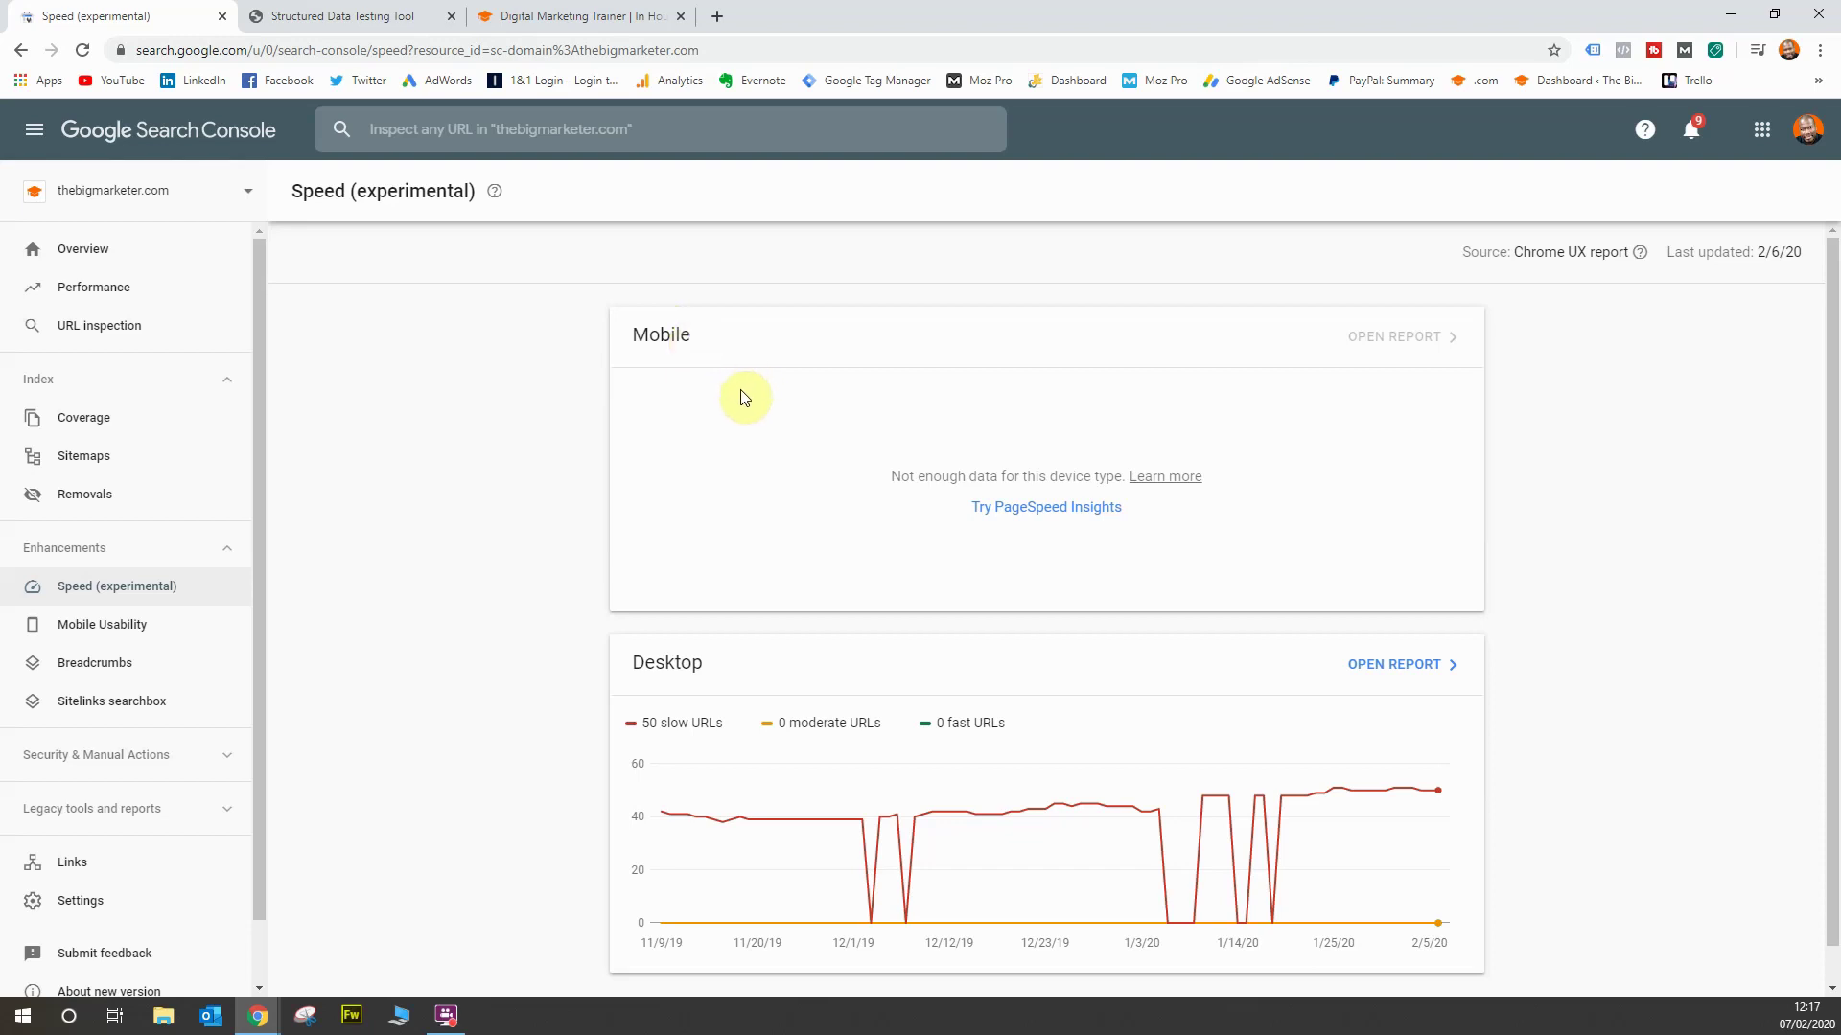
- Launch PageSpeed Insights for the site from the Speed report's Mobile card
left_click(1010, 515)
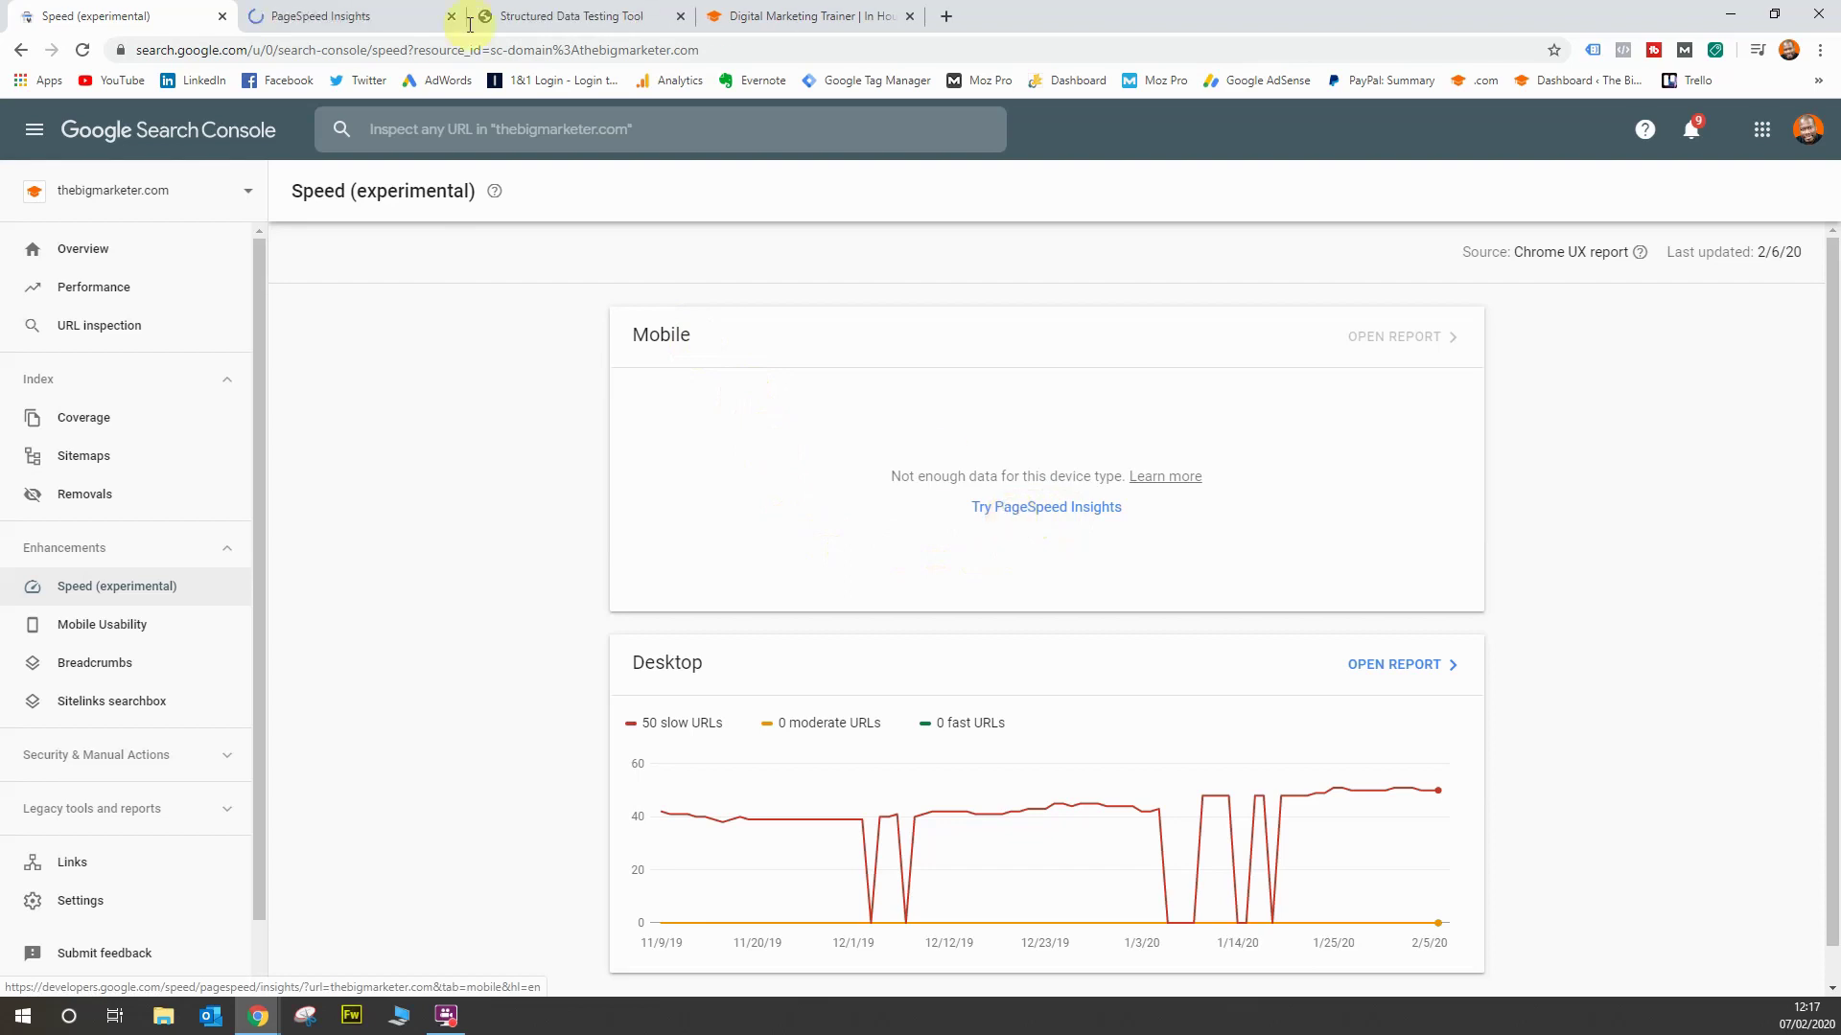
- Switch PageSpeed Insights to desktop results, scoring 22 against the mobile score of 2
left_click(349, 16)
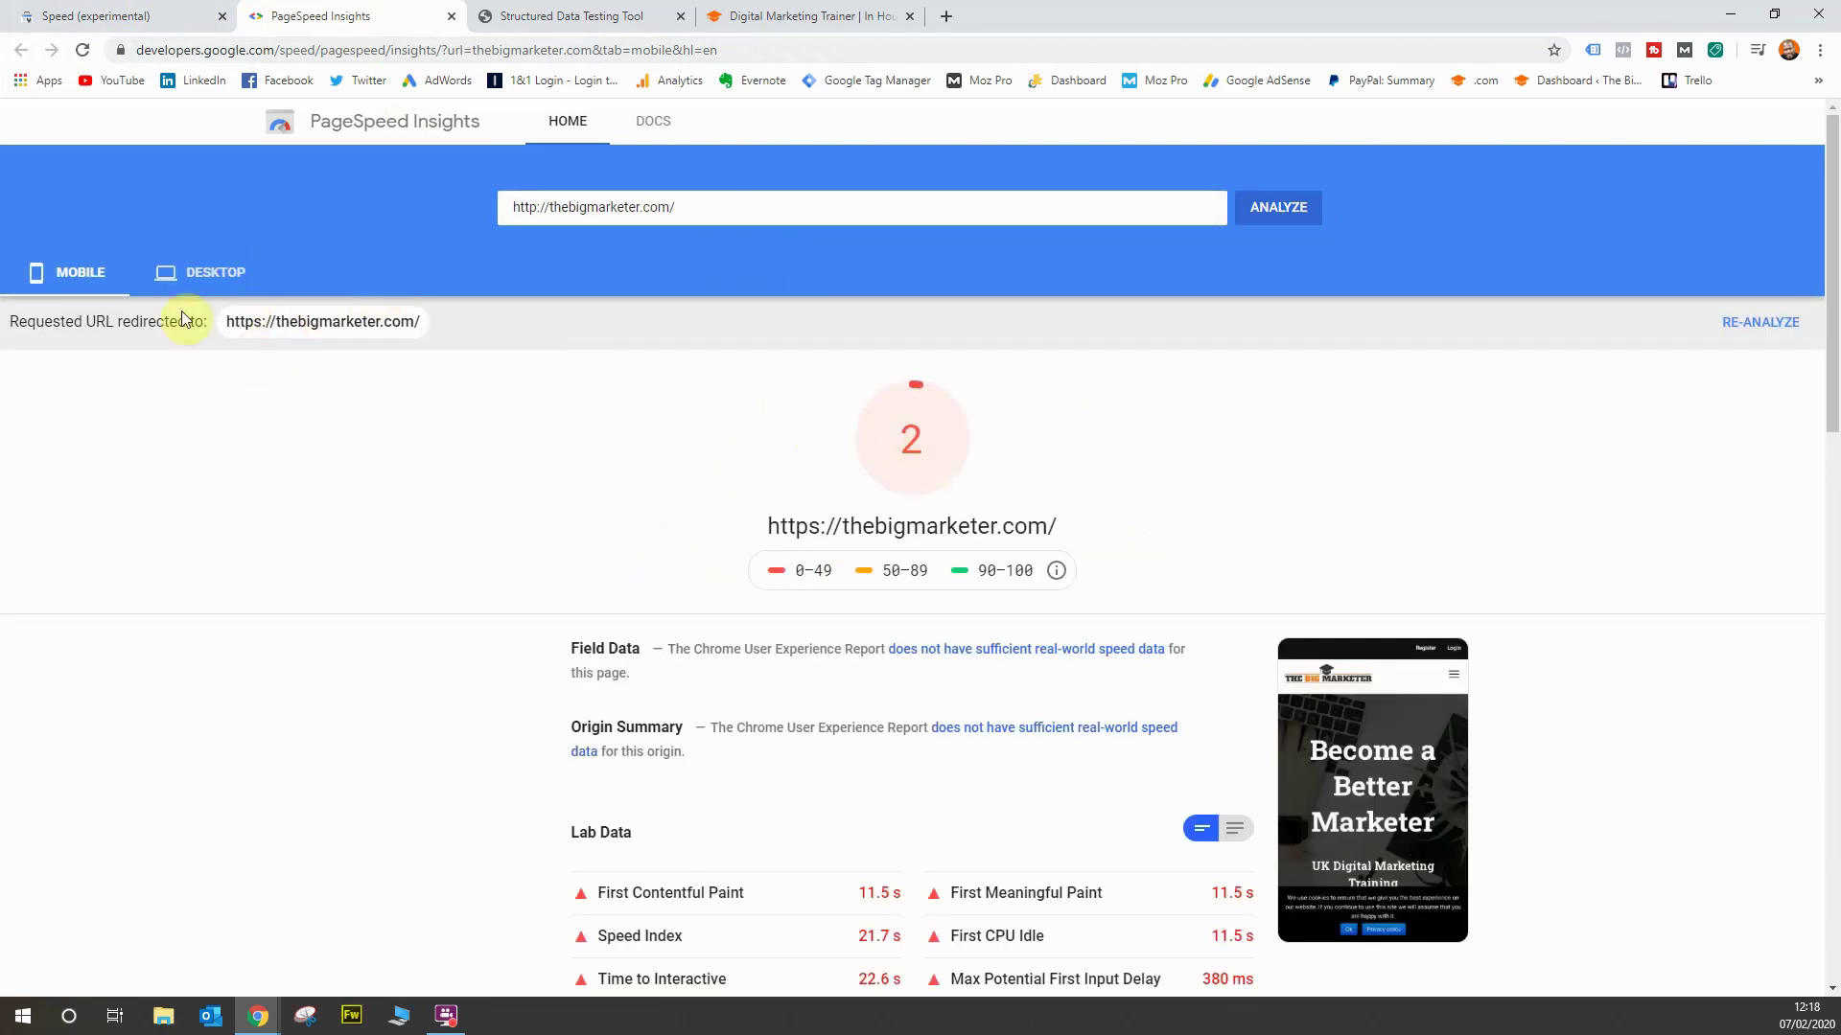
left_click(182, 276)
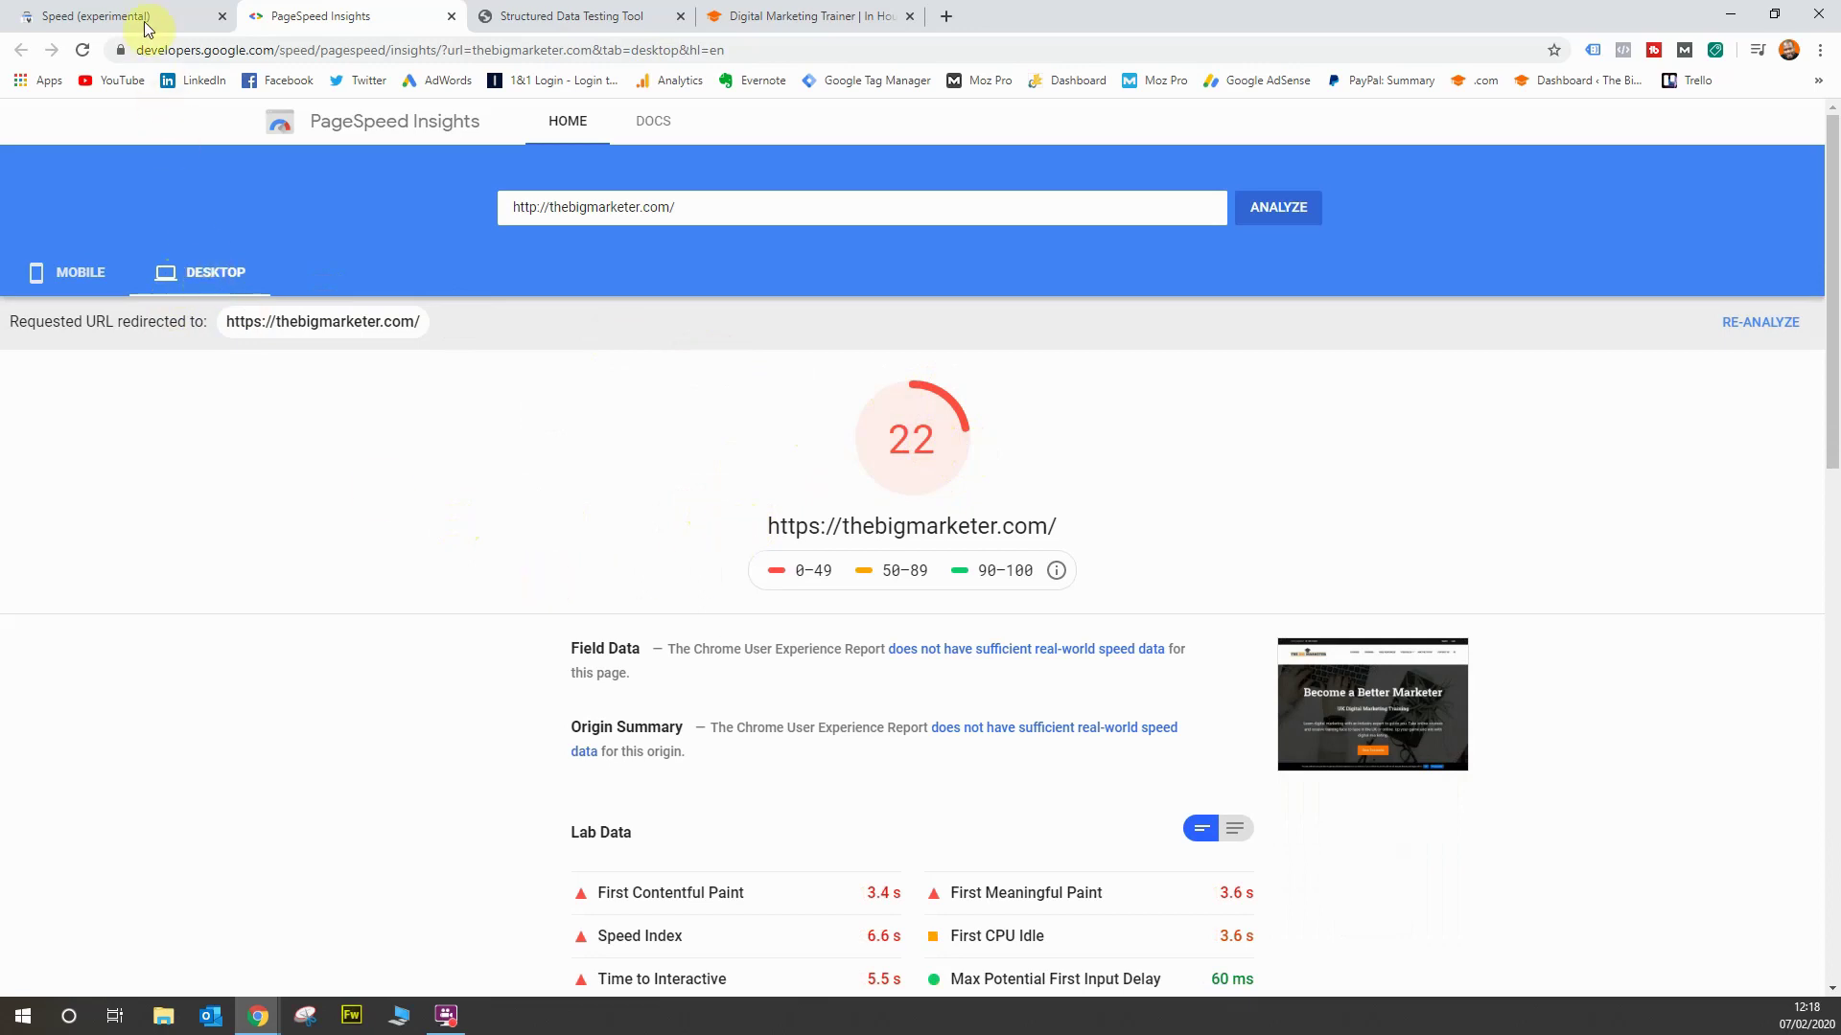
left_click(217, 240)
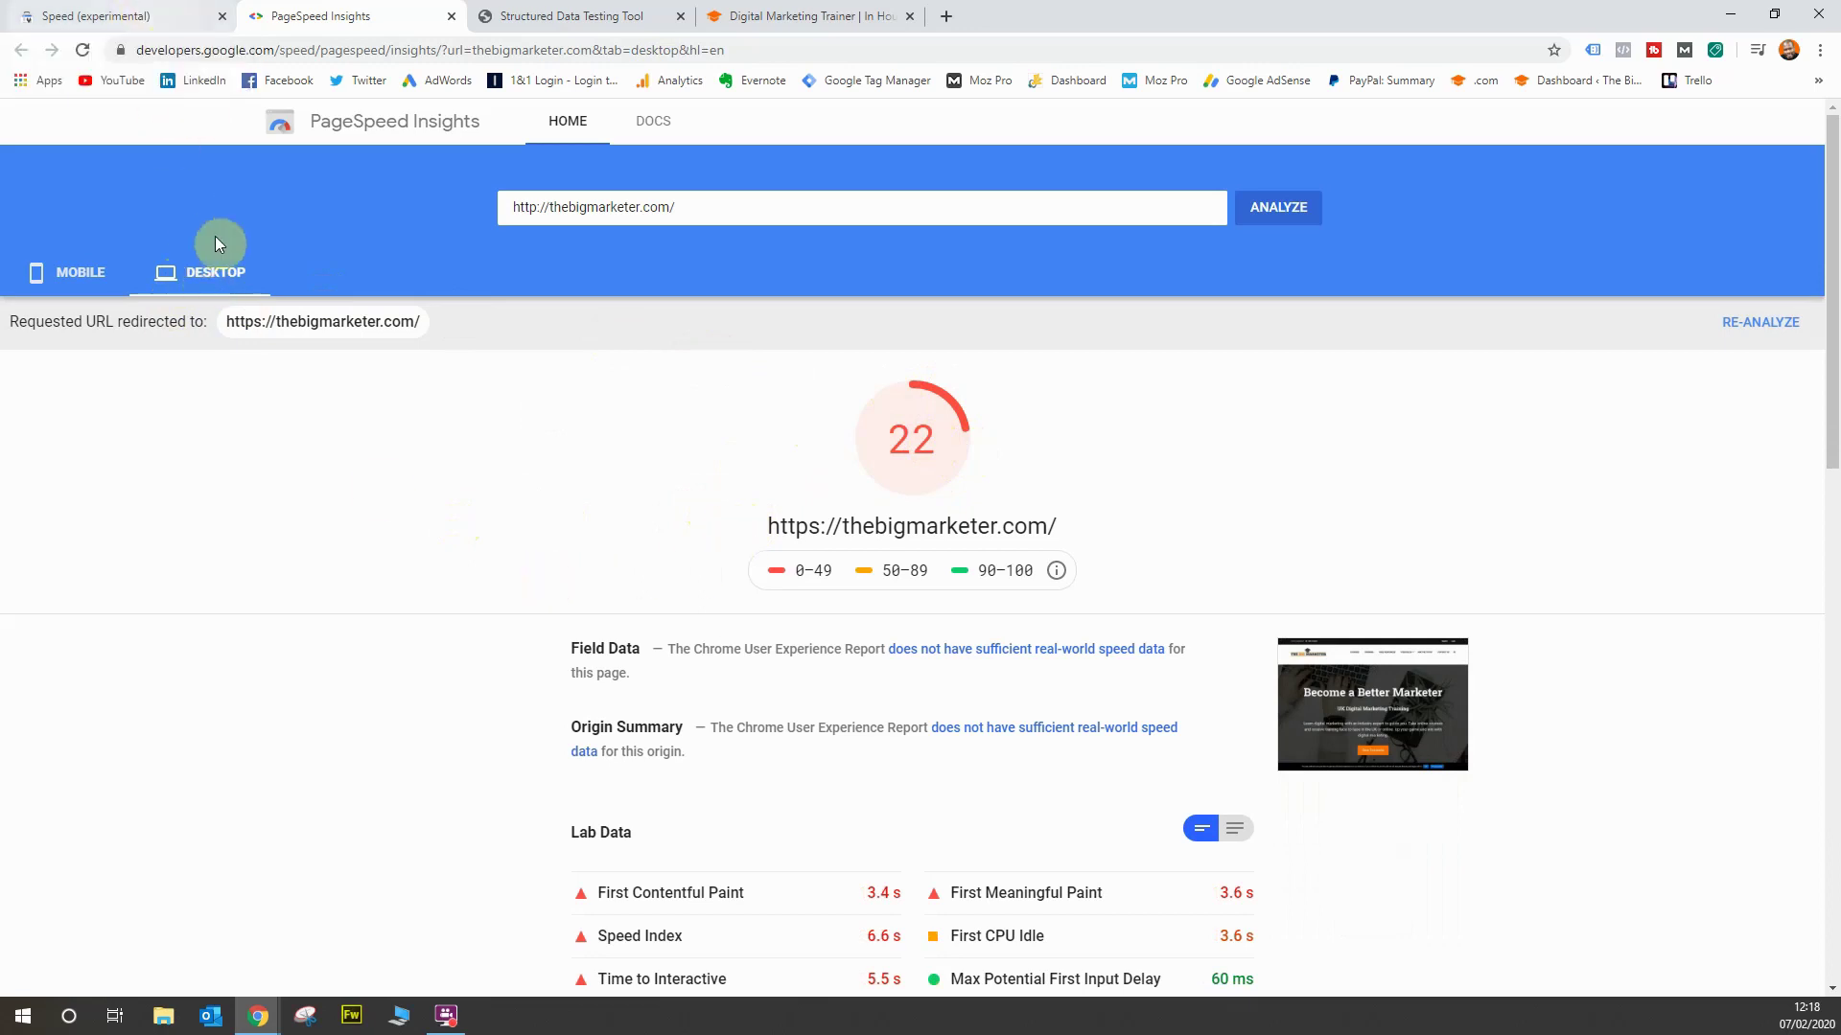
- Open the Desktop speed report charting Slow, Moderate and Fast URLs, then go to Mobile Usability
left_click(96, 15)
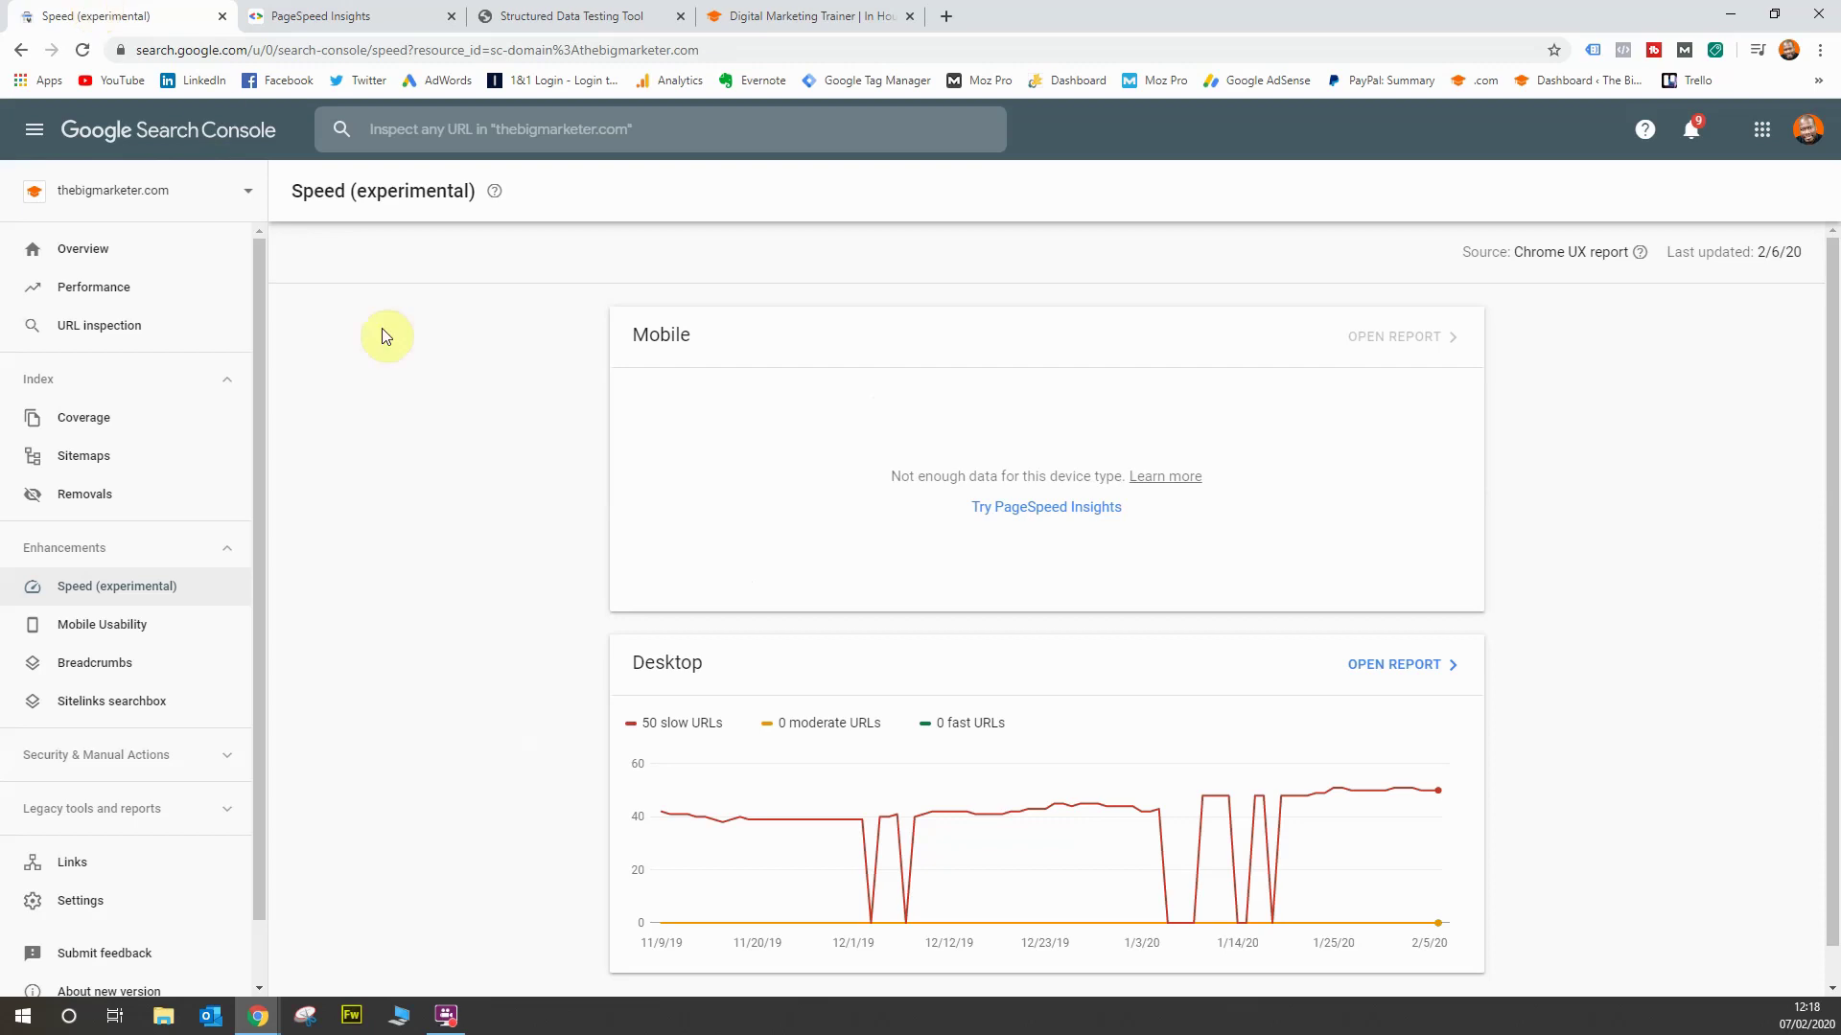
scroll(494, 513, "down", 1)
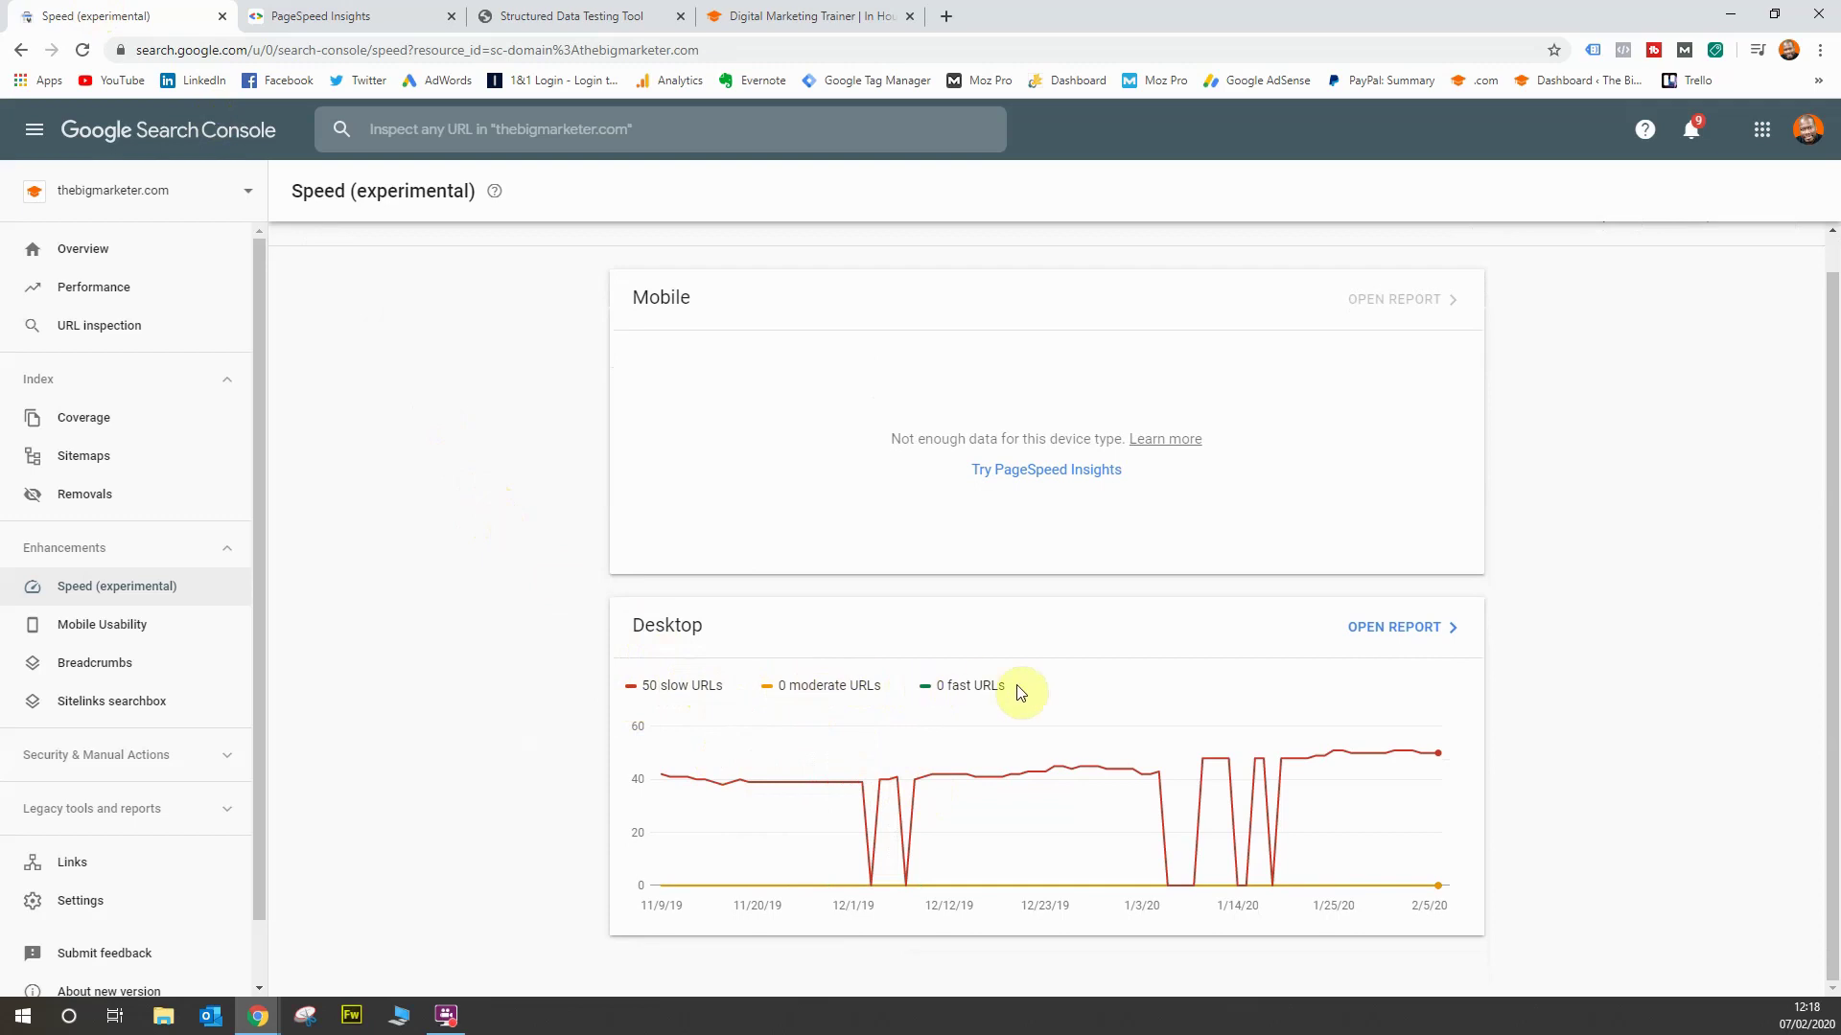
left_click(1387, 628)
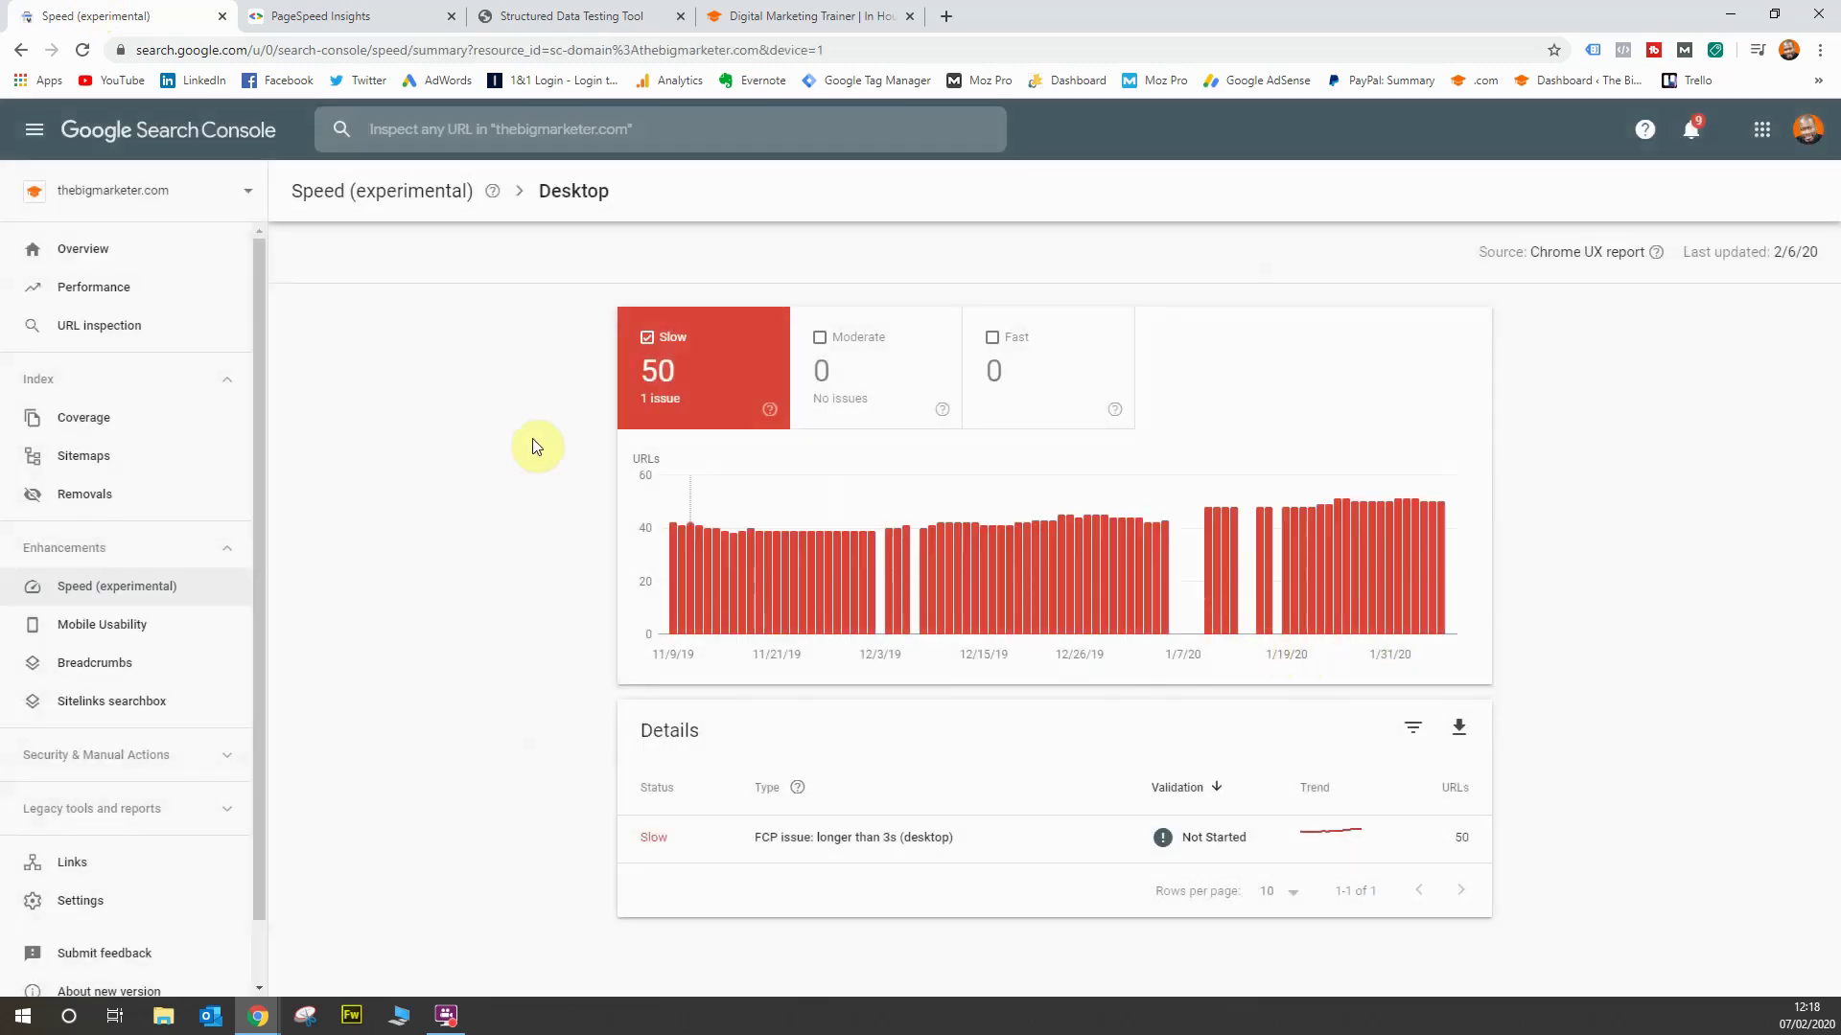
left_click(861, 366)
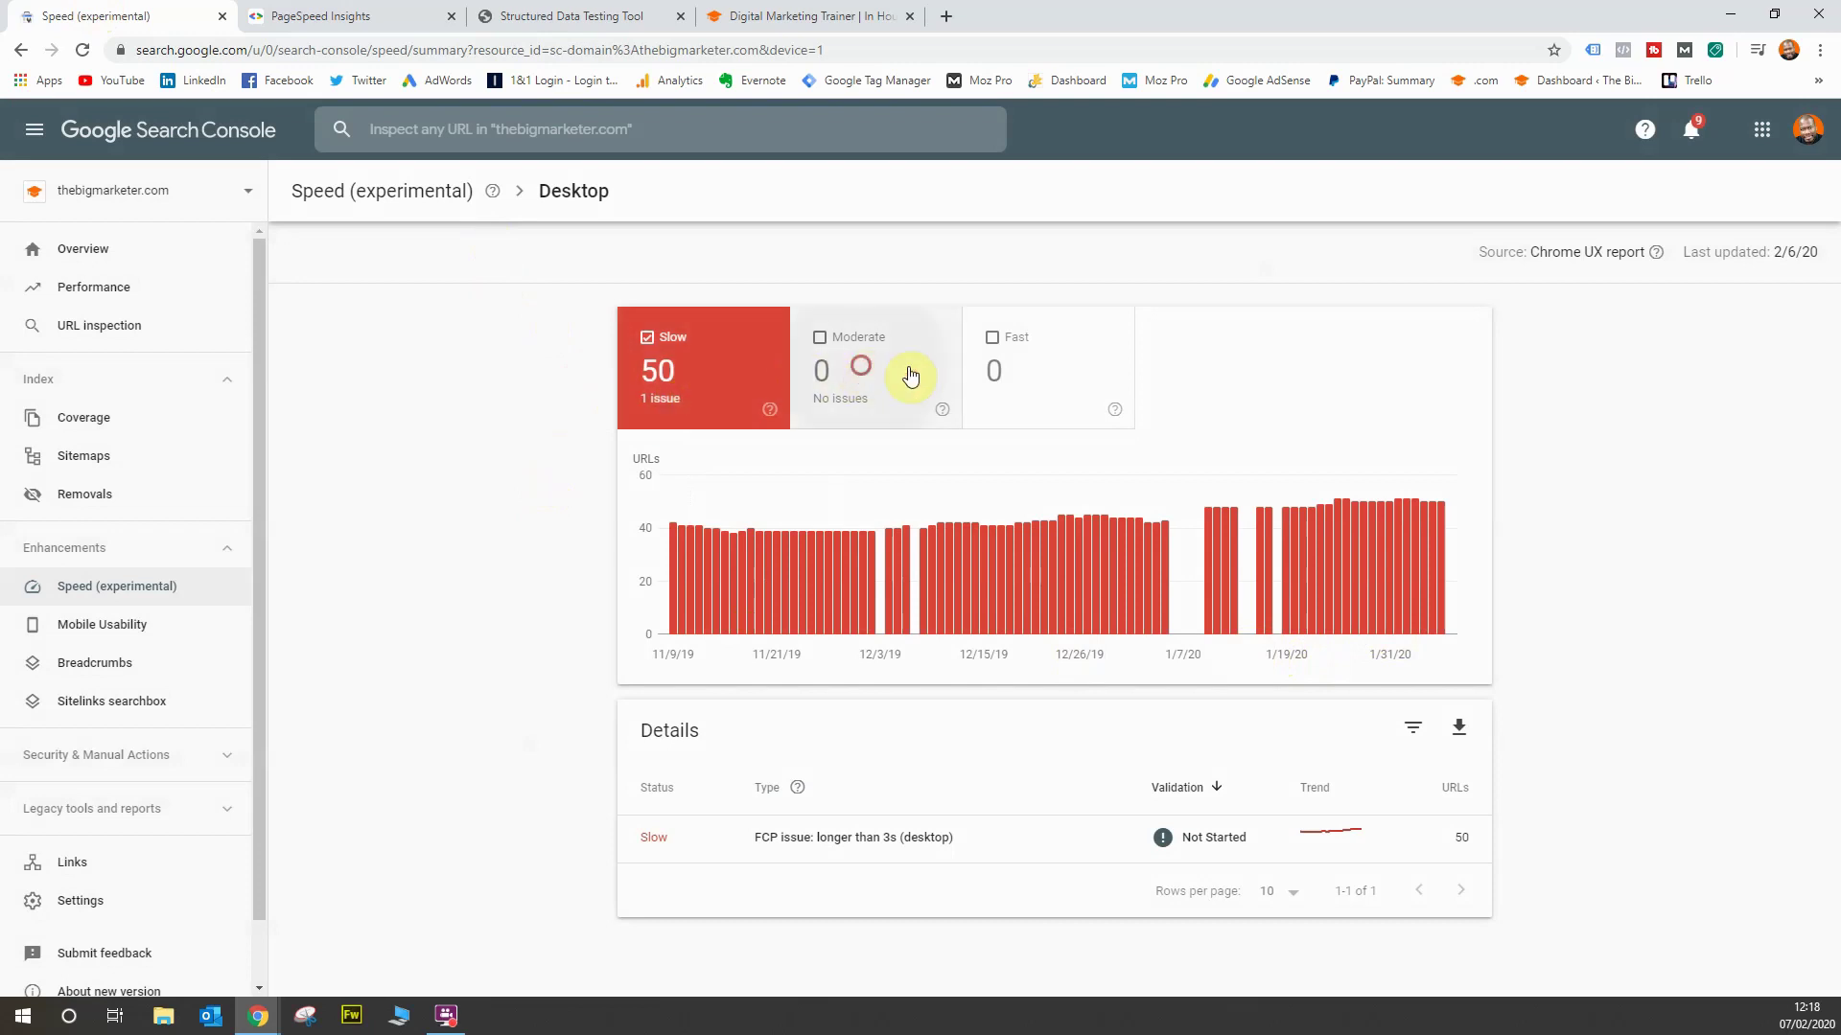
left_click(1044, 365)
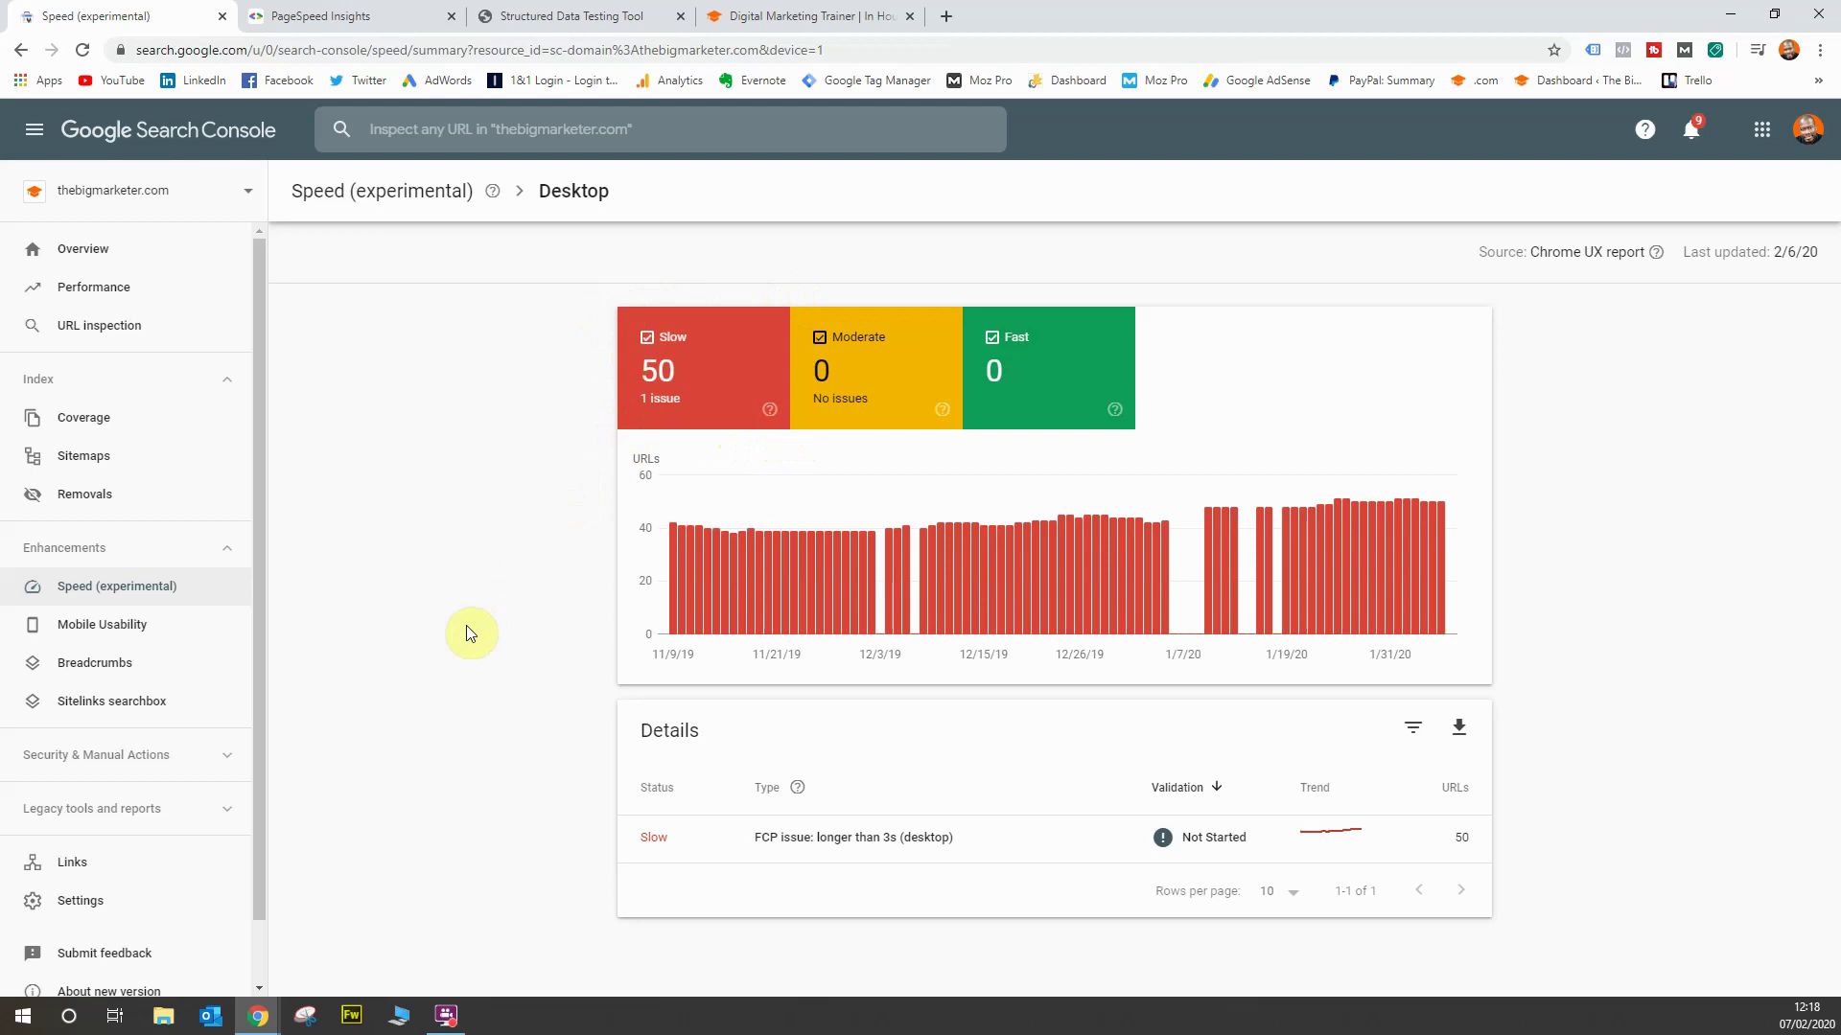
left_click(158, 627)
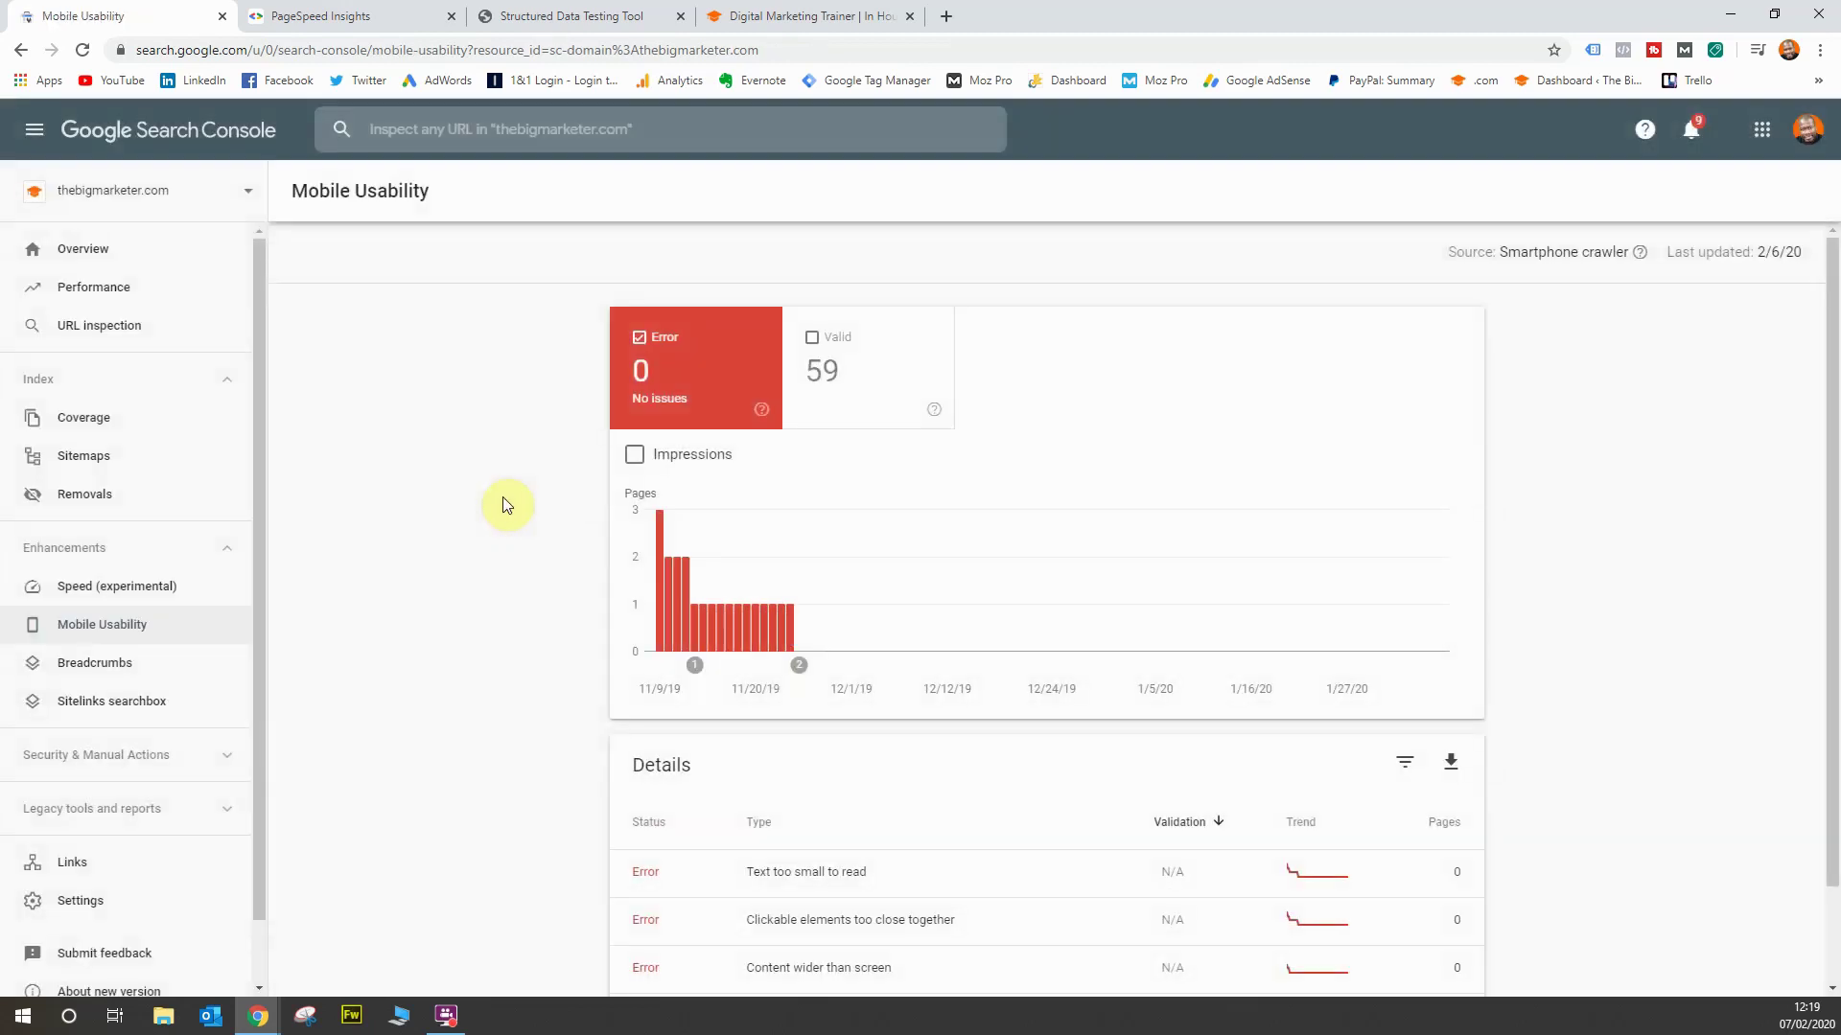
- Tick the Valid card to chart the 59 valid mobile-friendly pages and review the details
left_click(872, 366)
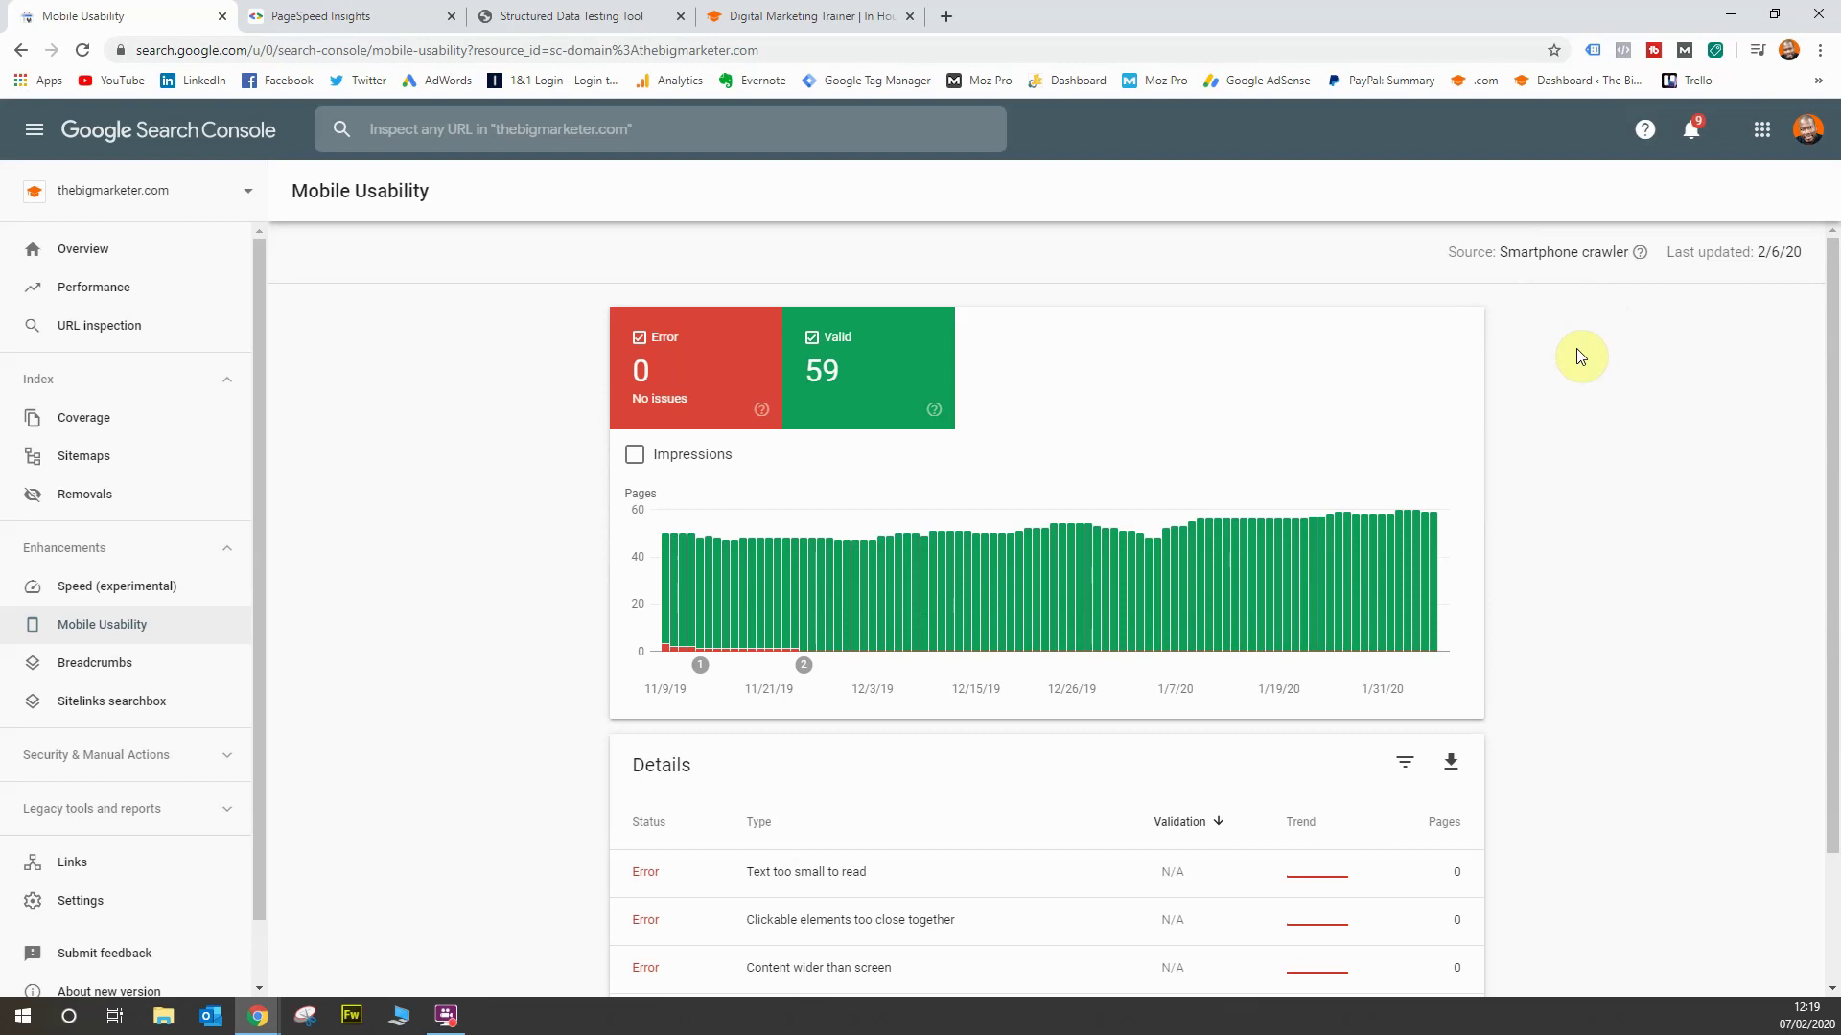
scroll(514, 475, "down", 1)
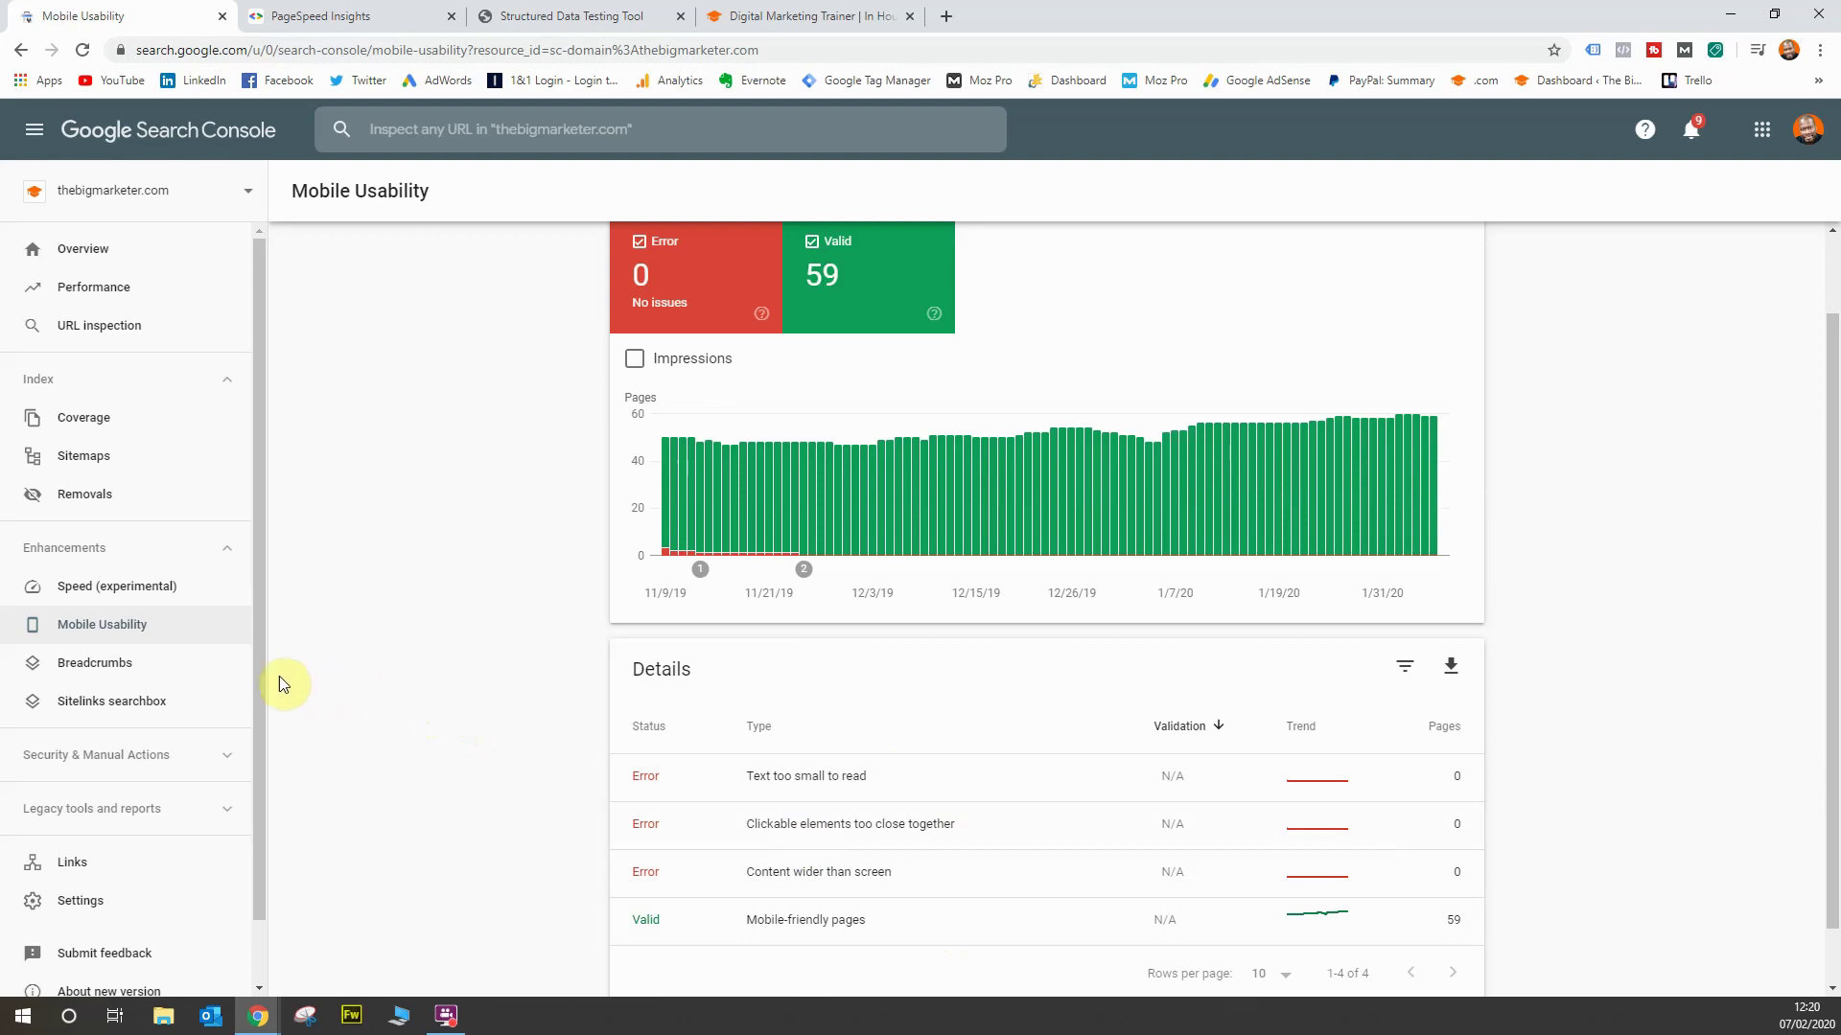
left_click(167, 671)
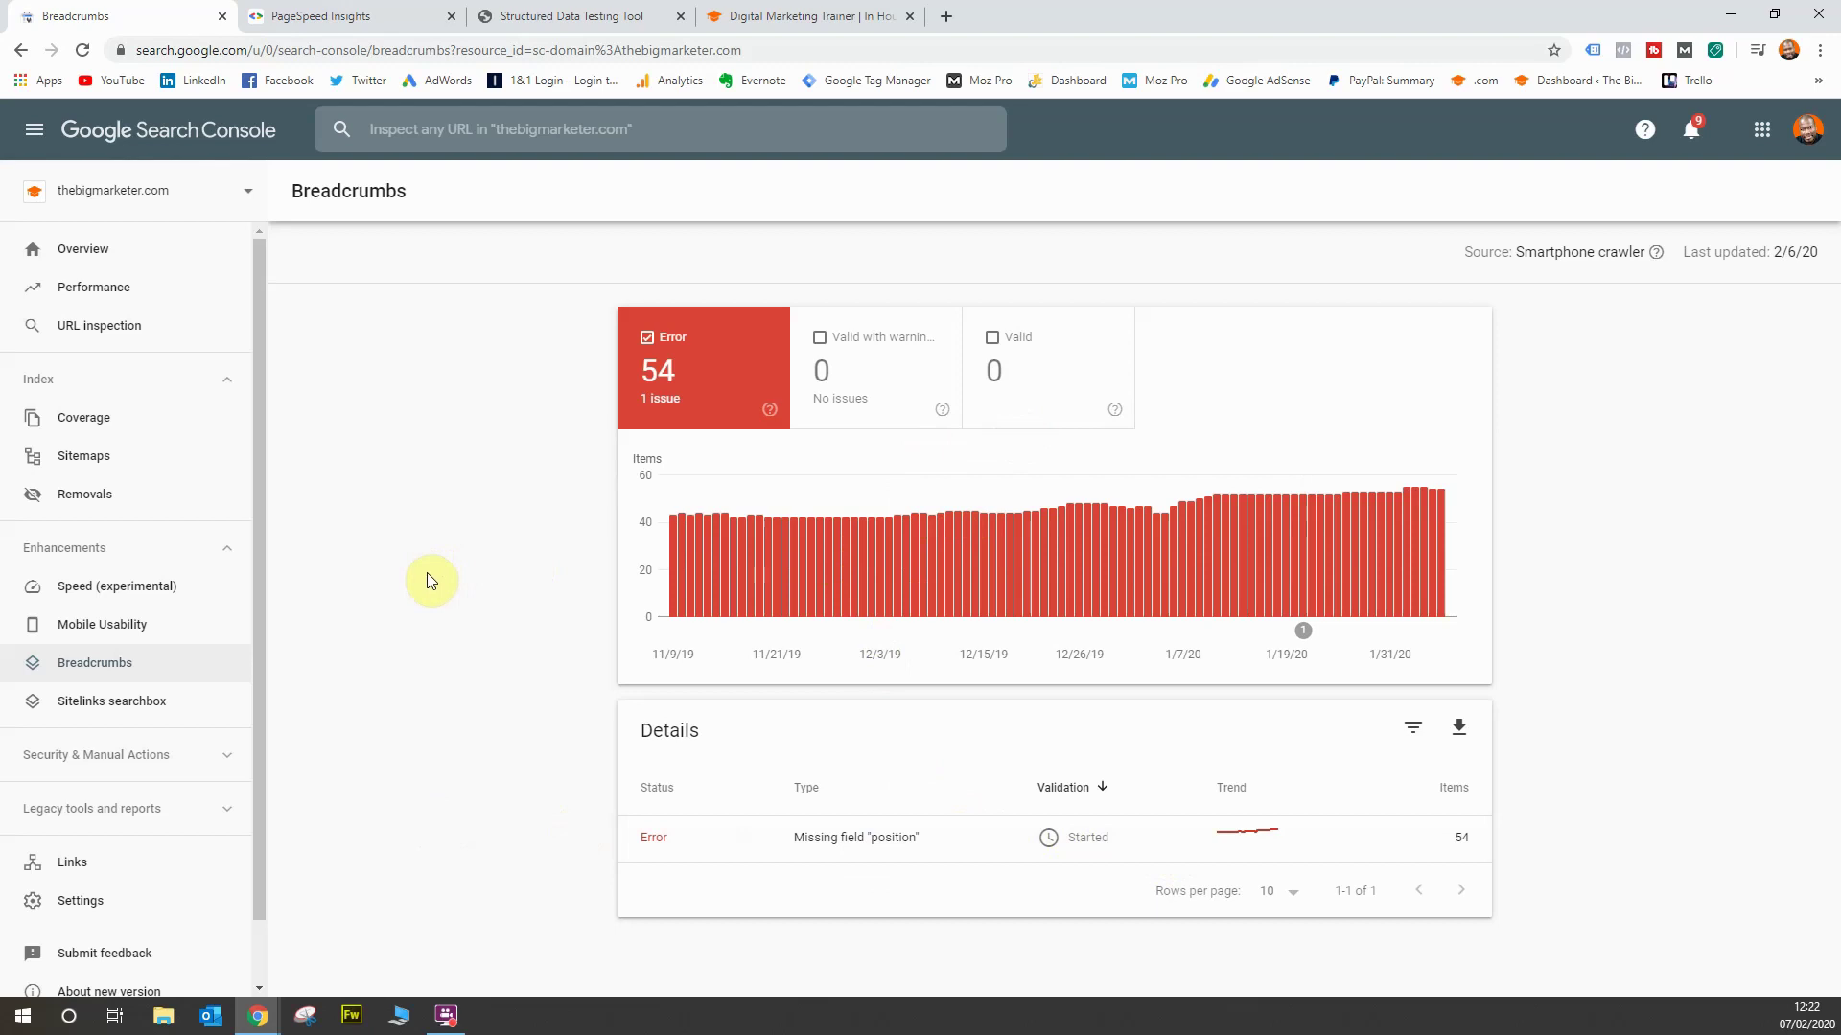
- Search 'breadcrumb markup' in a new tab and open Google's Breadcrumb developer documentation
left_click(949, 14)
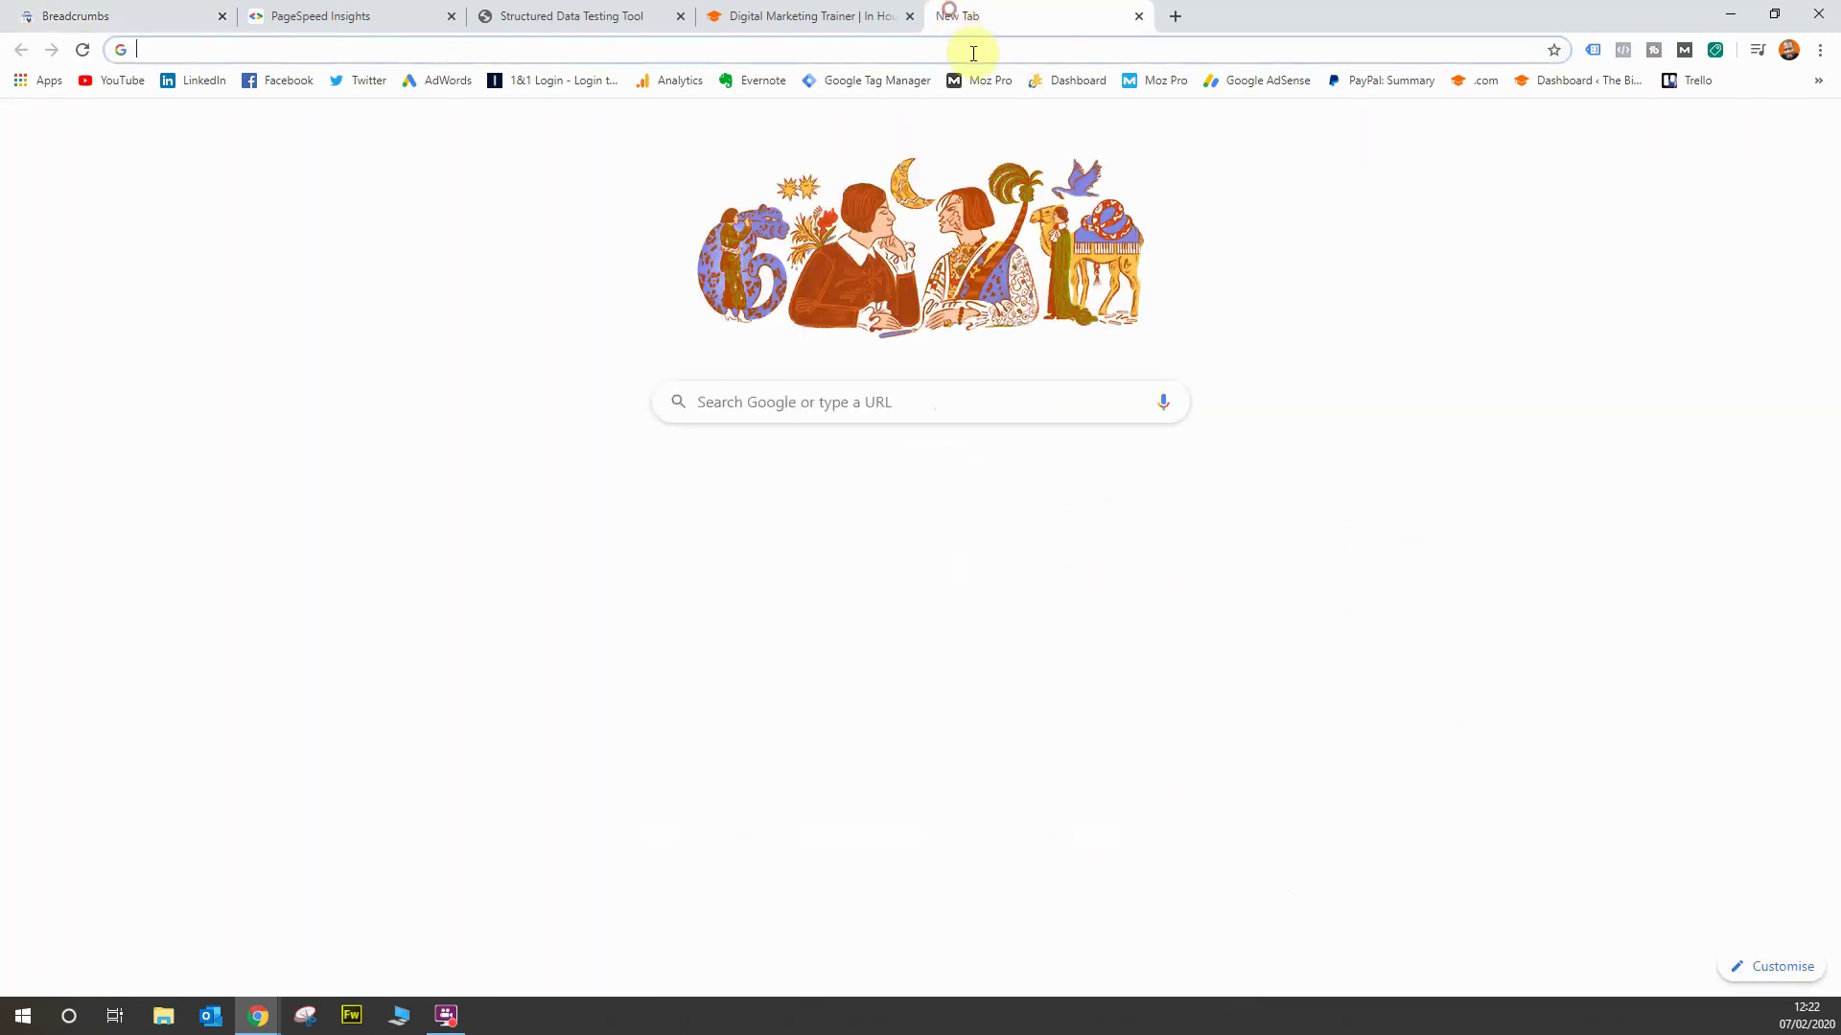
type("breadc")
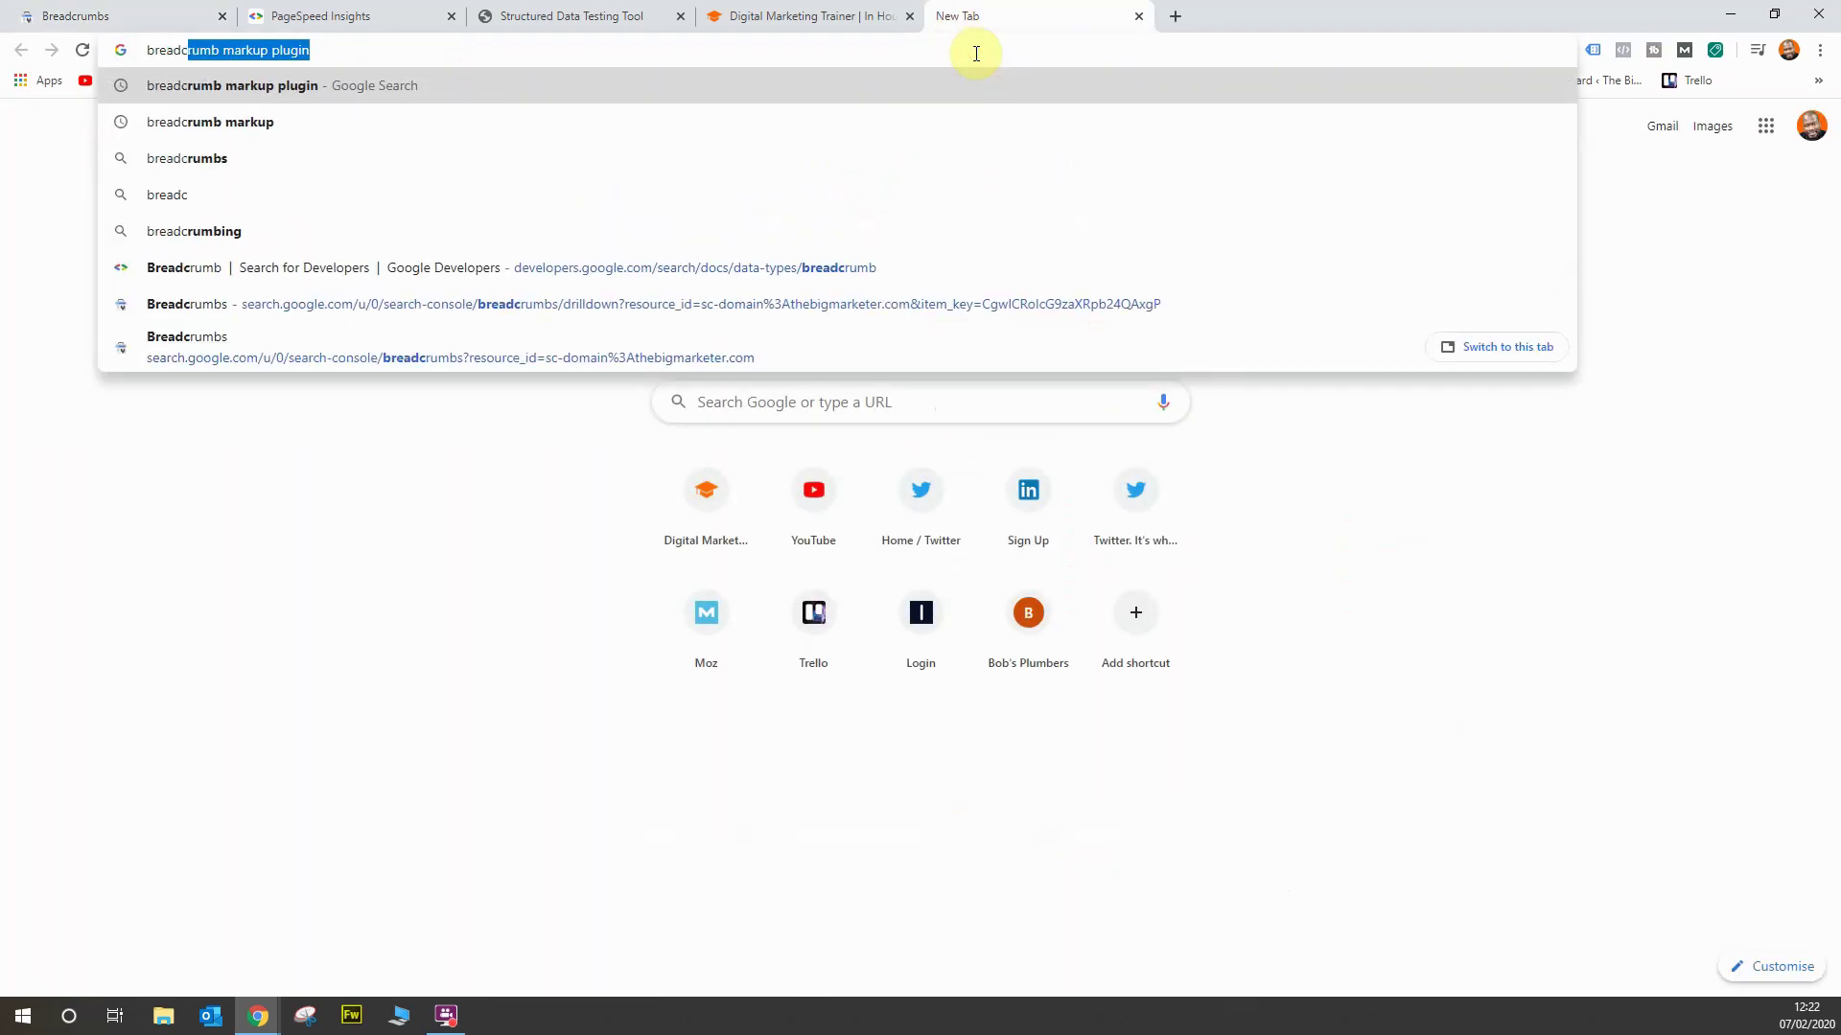
type("rumb markup")
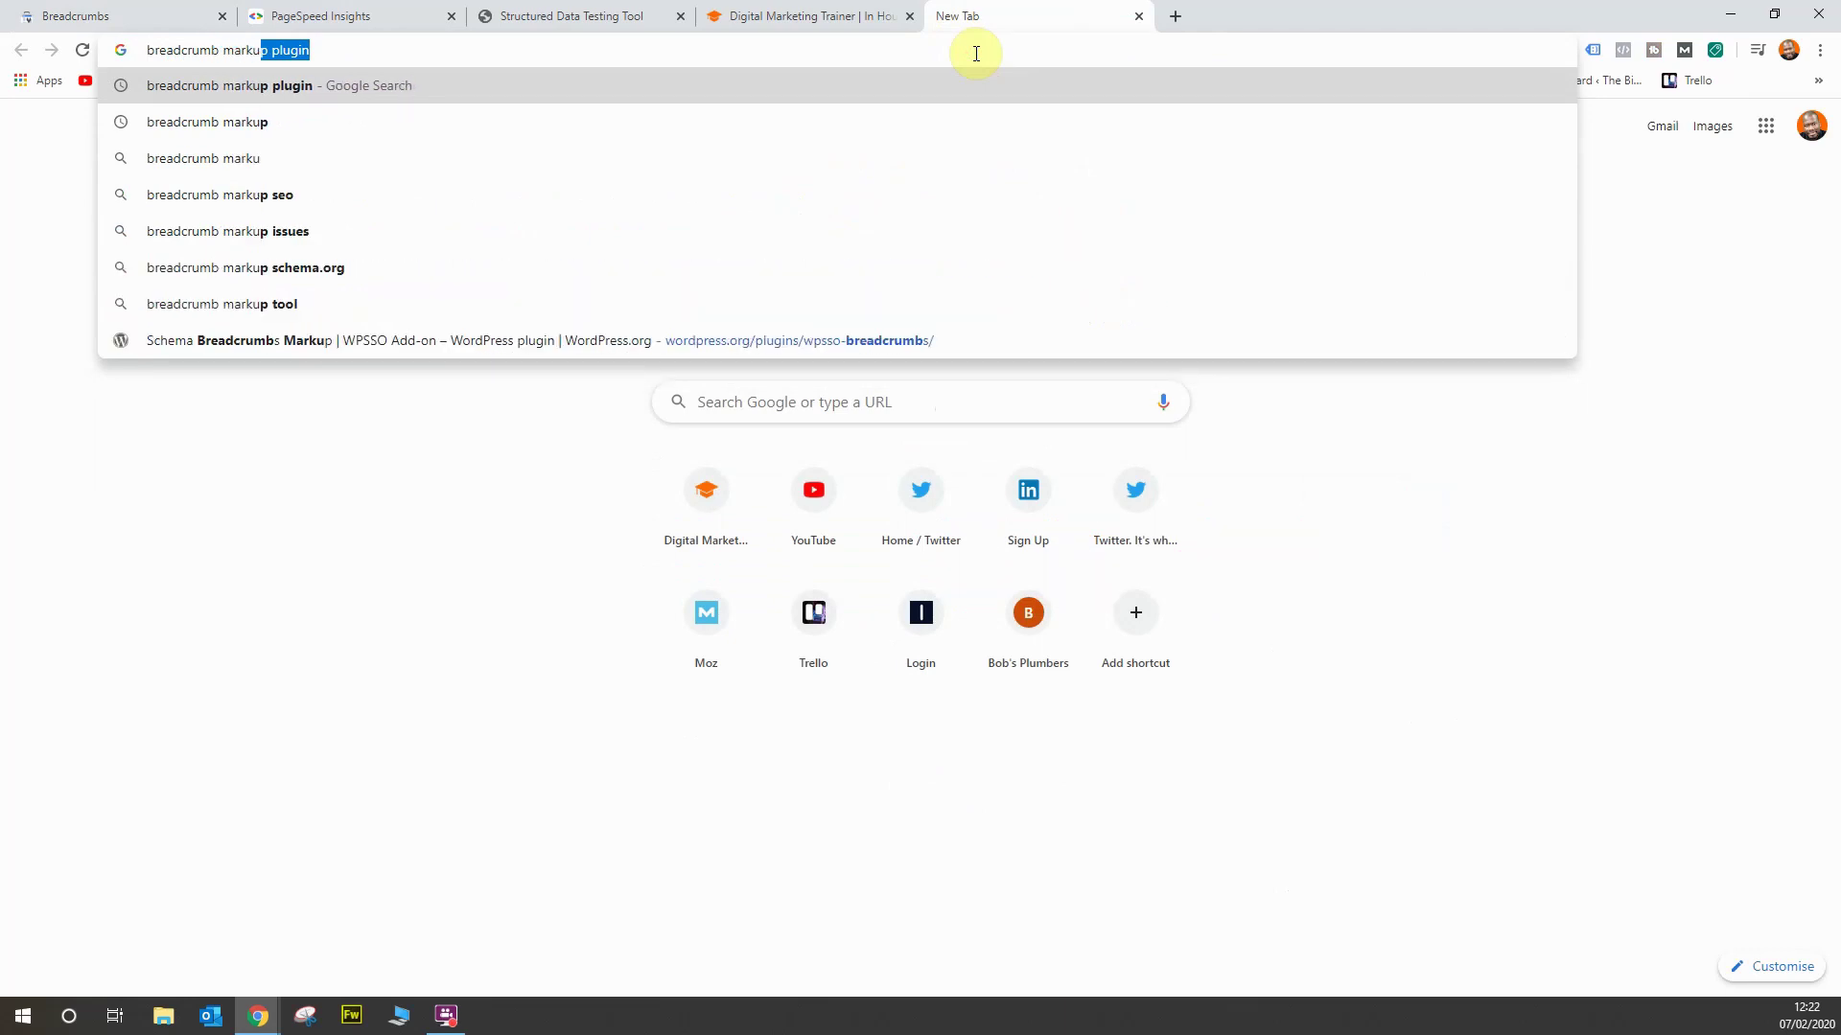
key("Delete")
key("Return")
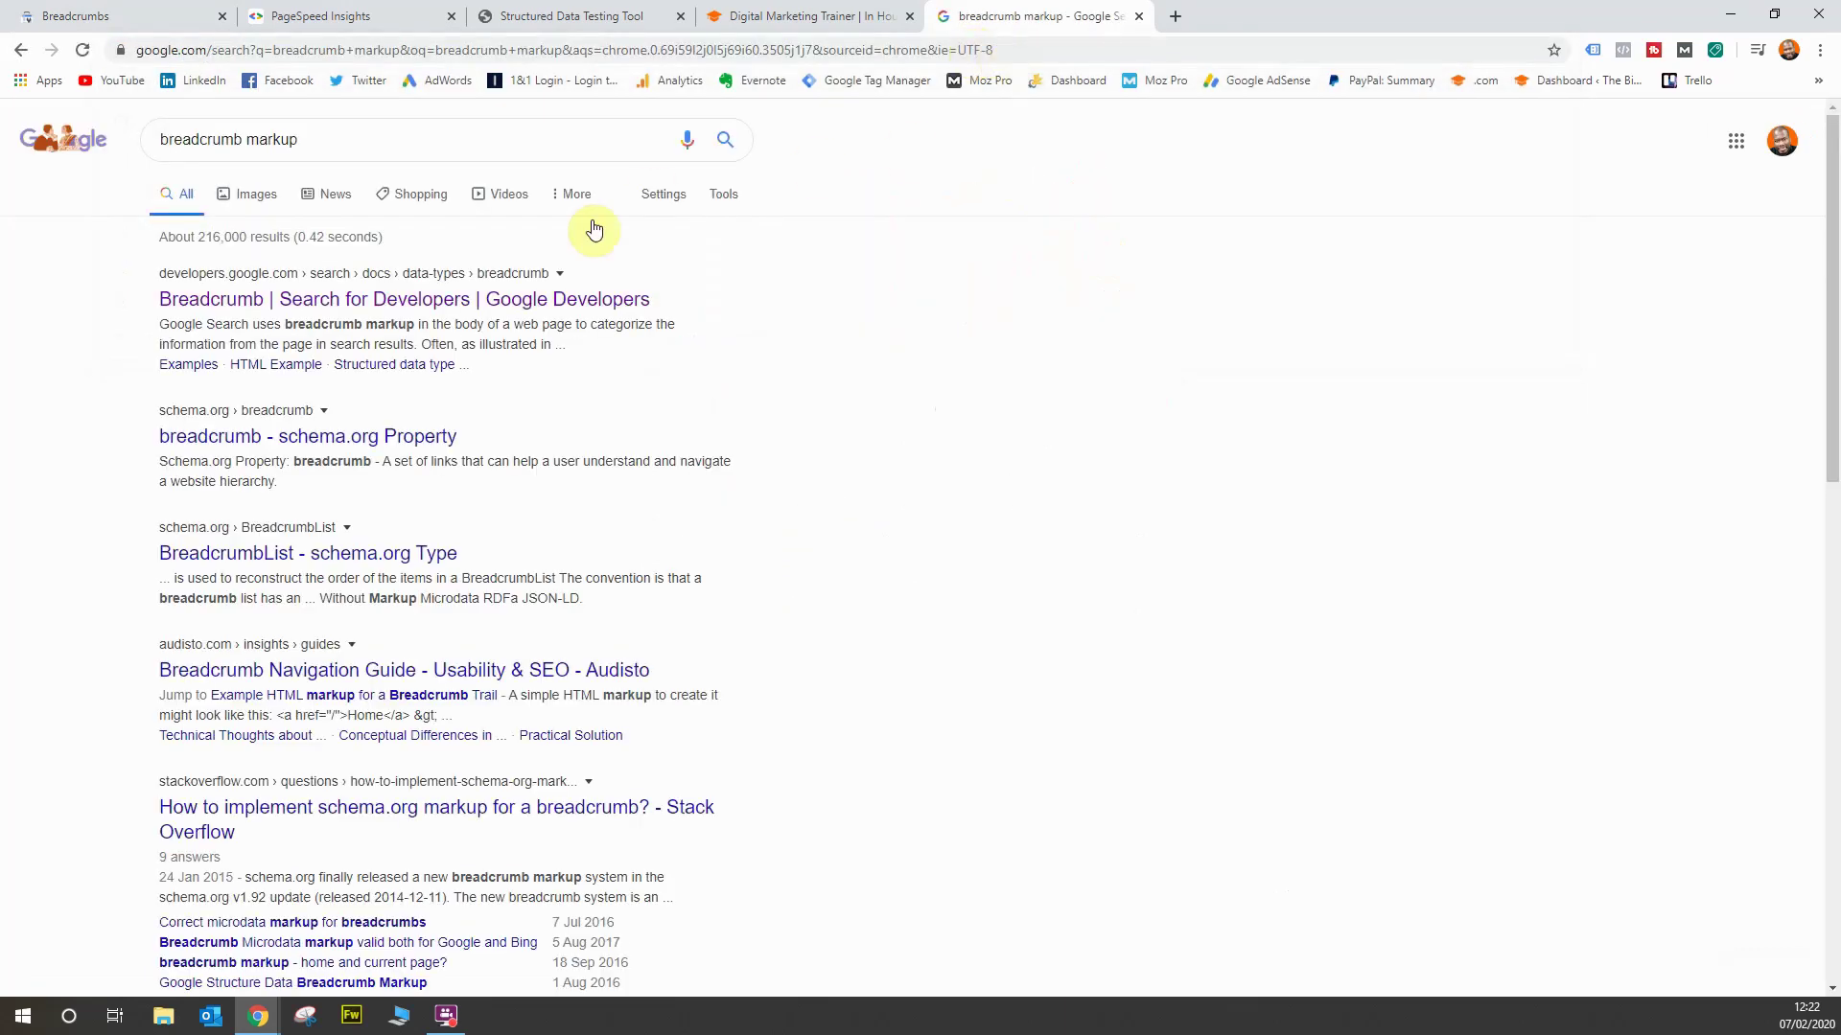
left_click(540, 307)
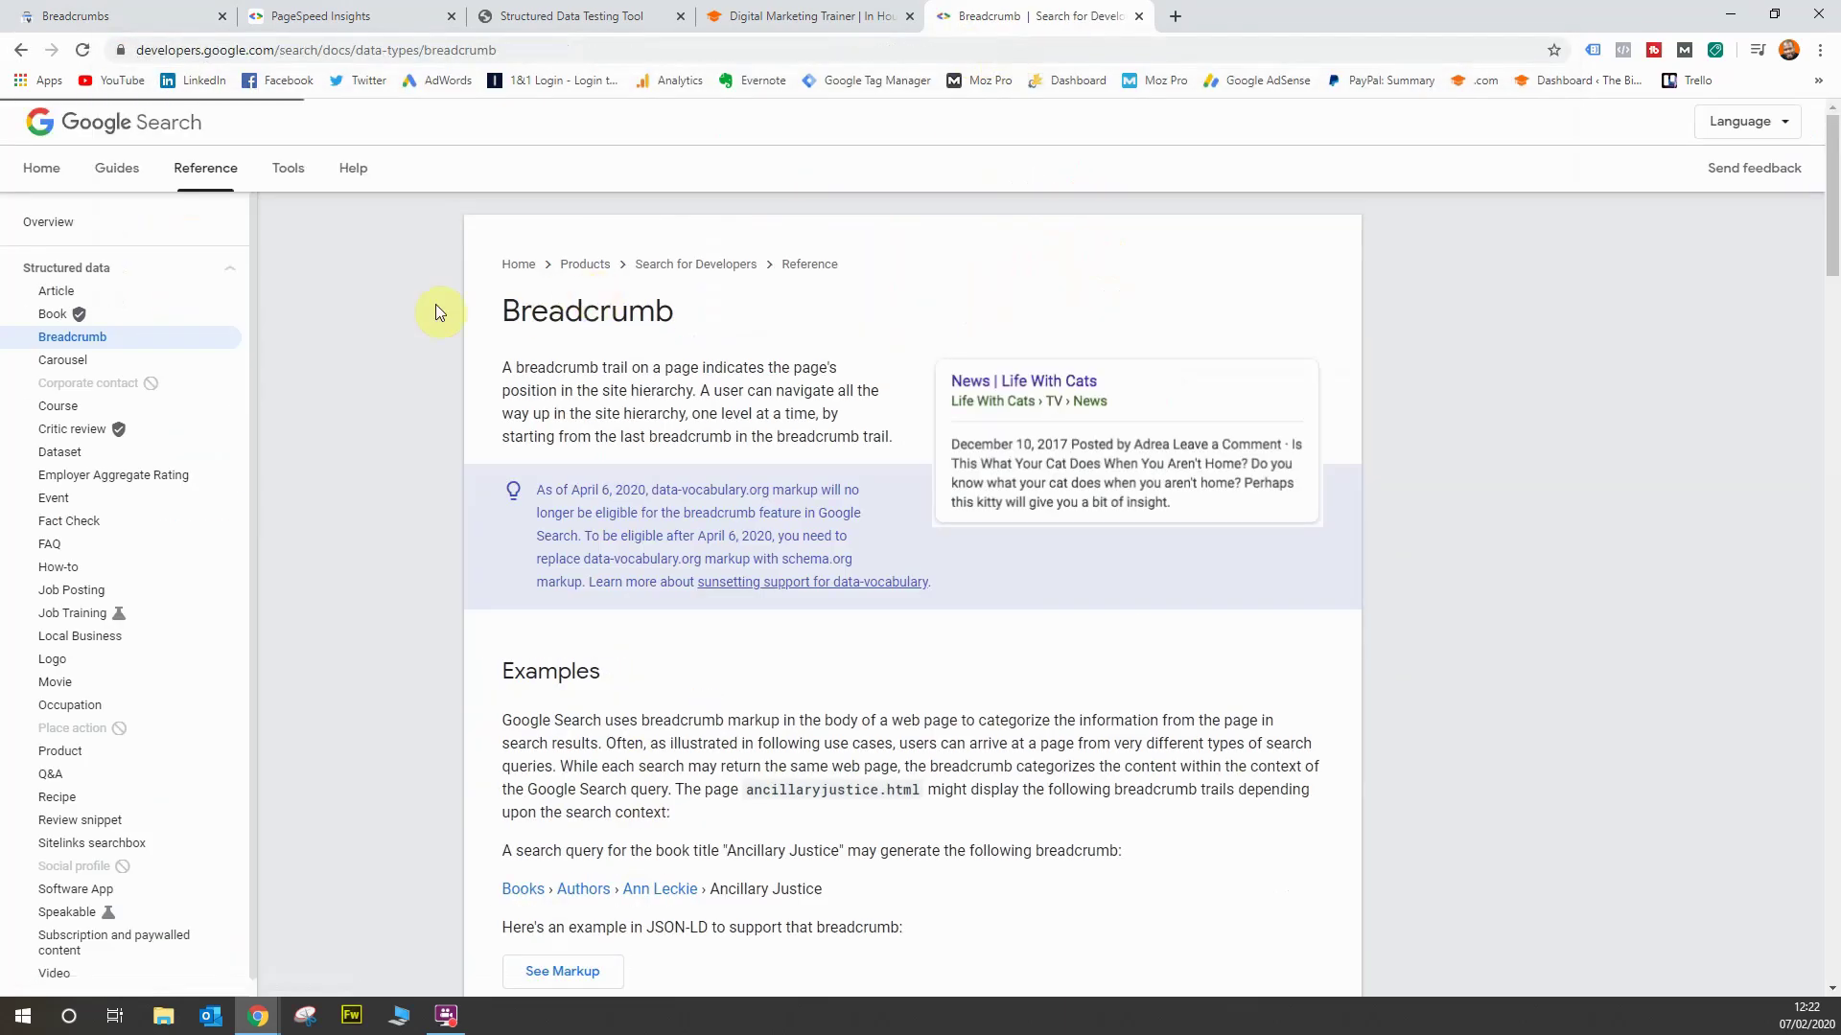
- Load the JSON-LD breadcrumb example into the Structured Data Testing Tool and revisit the Examples
scroll(732, 378, "down", 5)
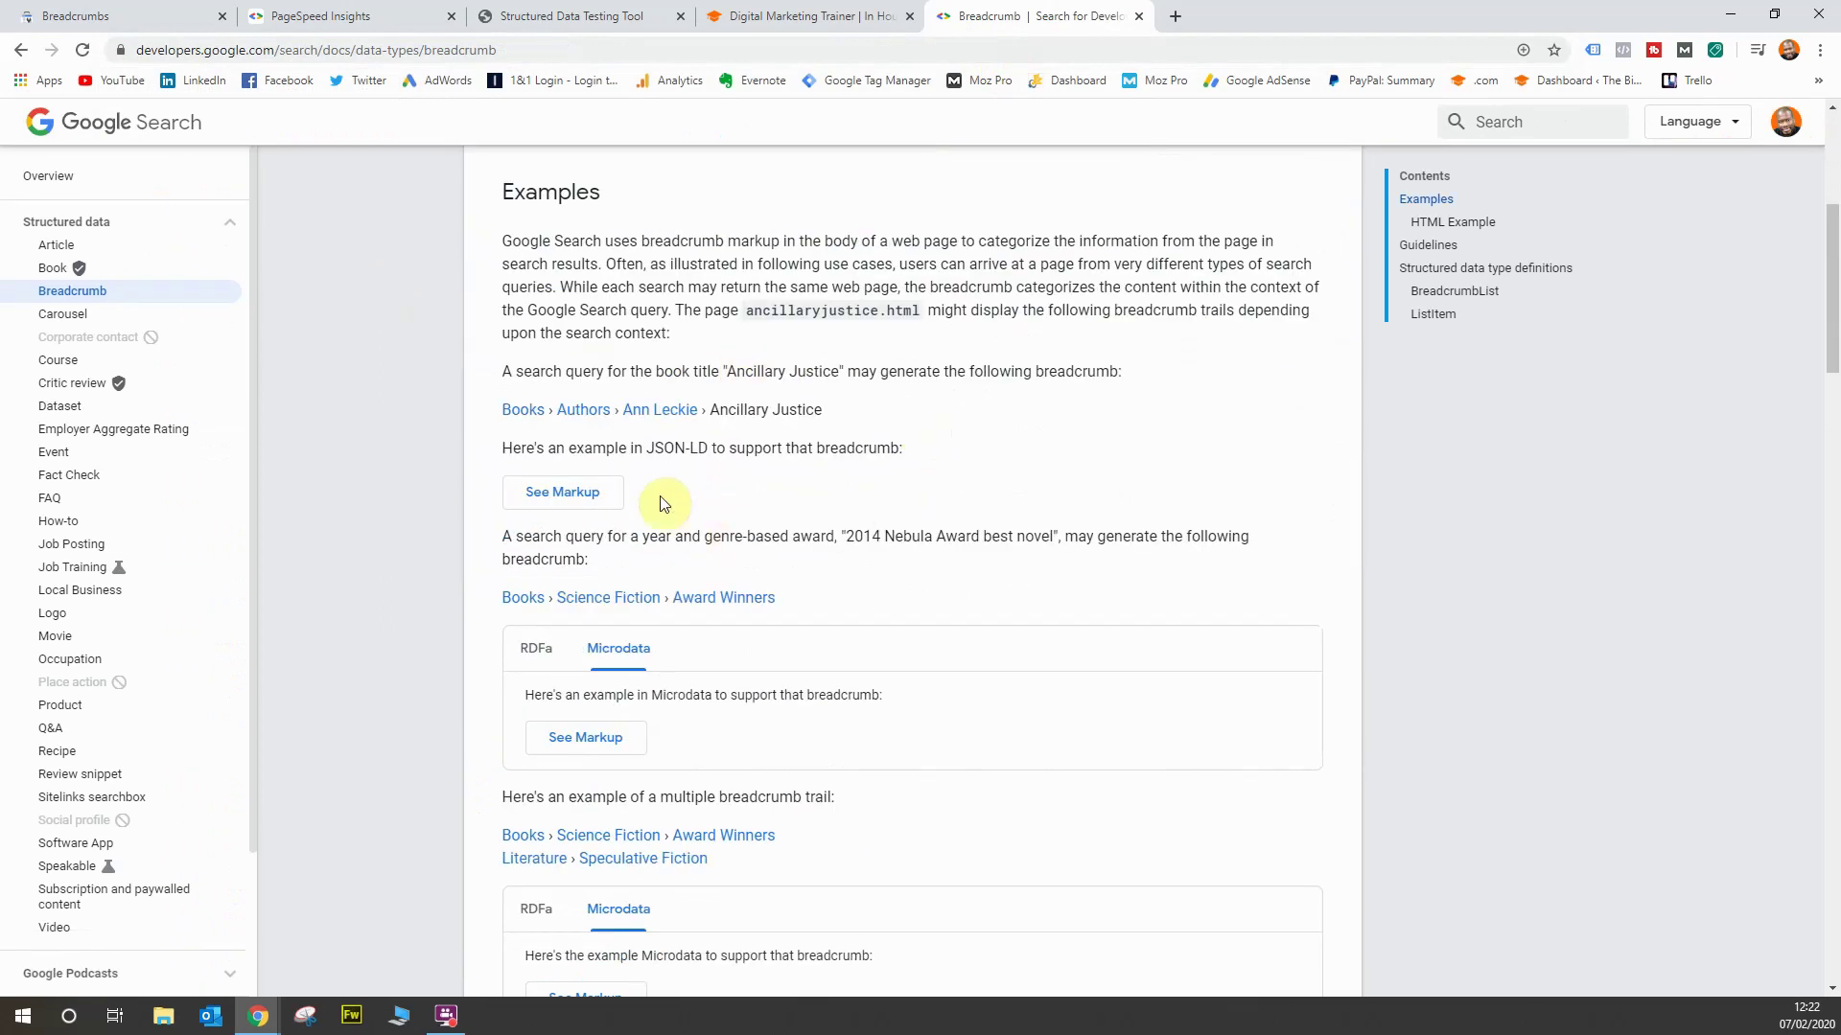
left_click(606, 490)
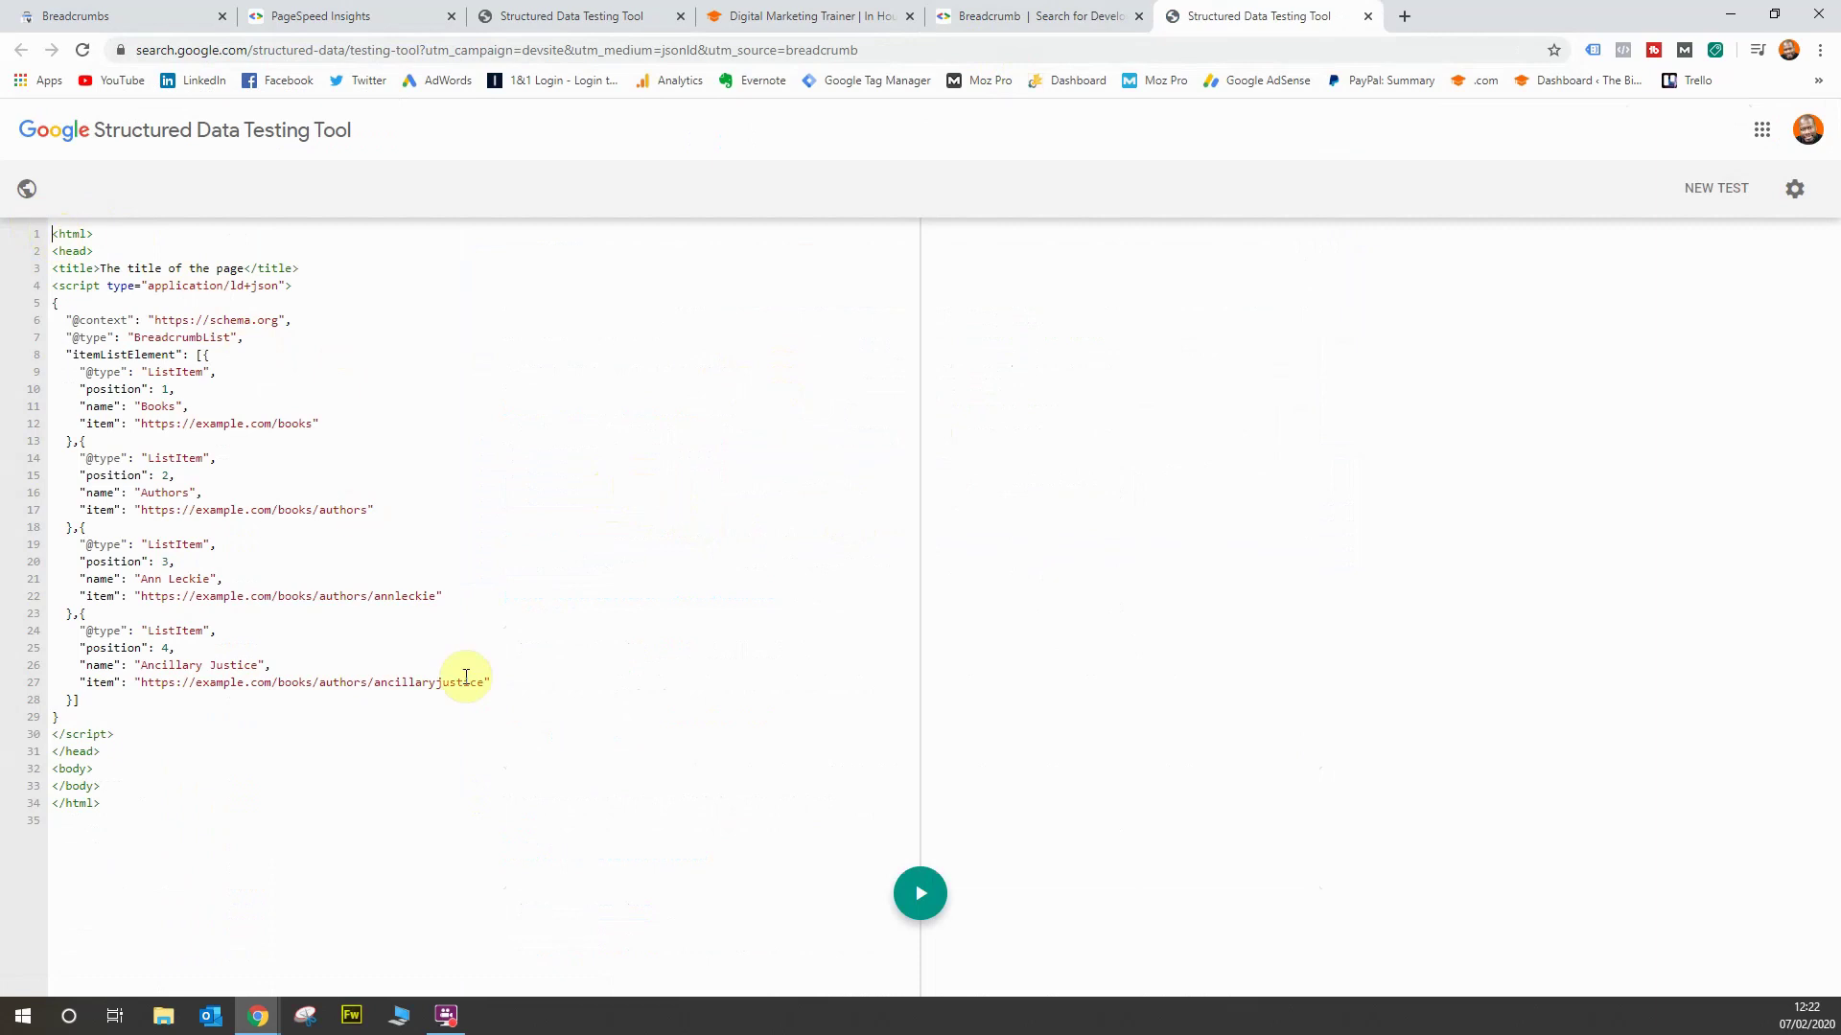
left_click(1020, 10)
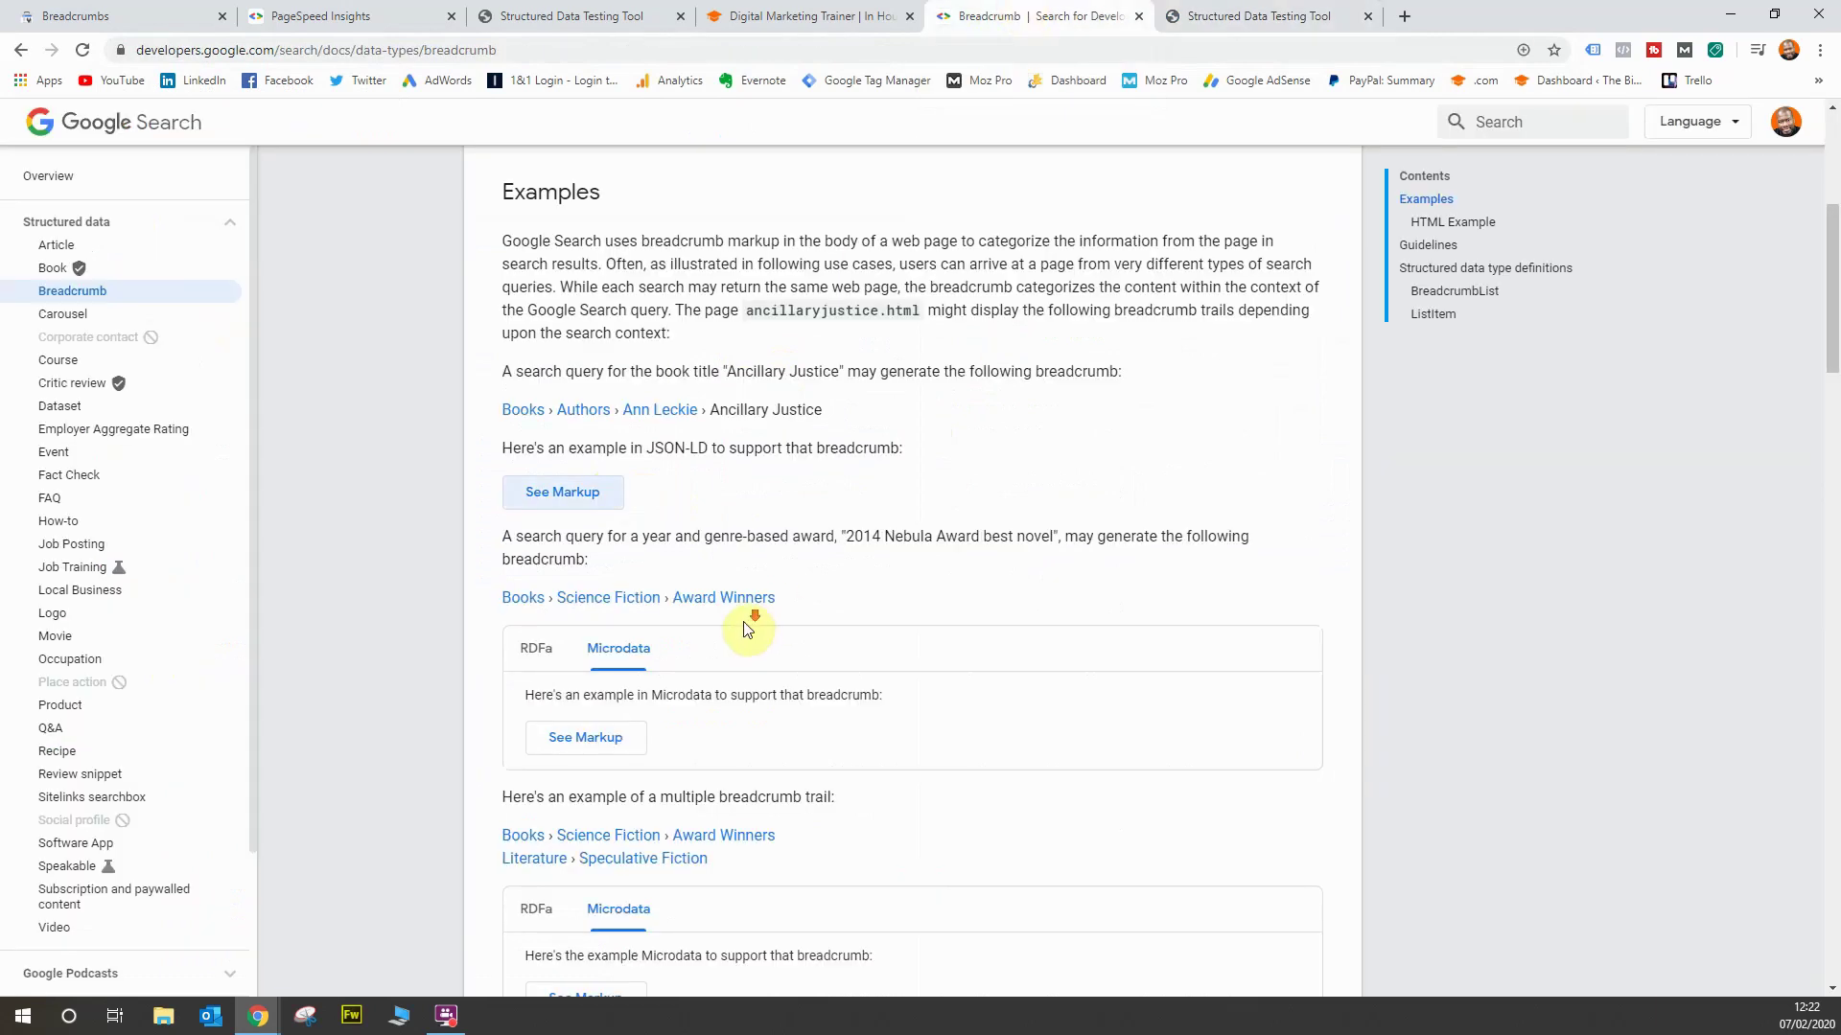
scroll(764, 595, "down", 3)
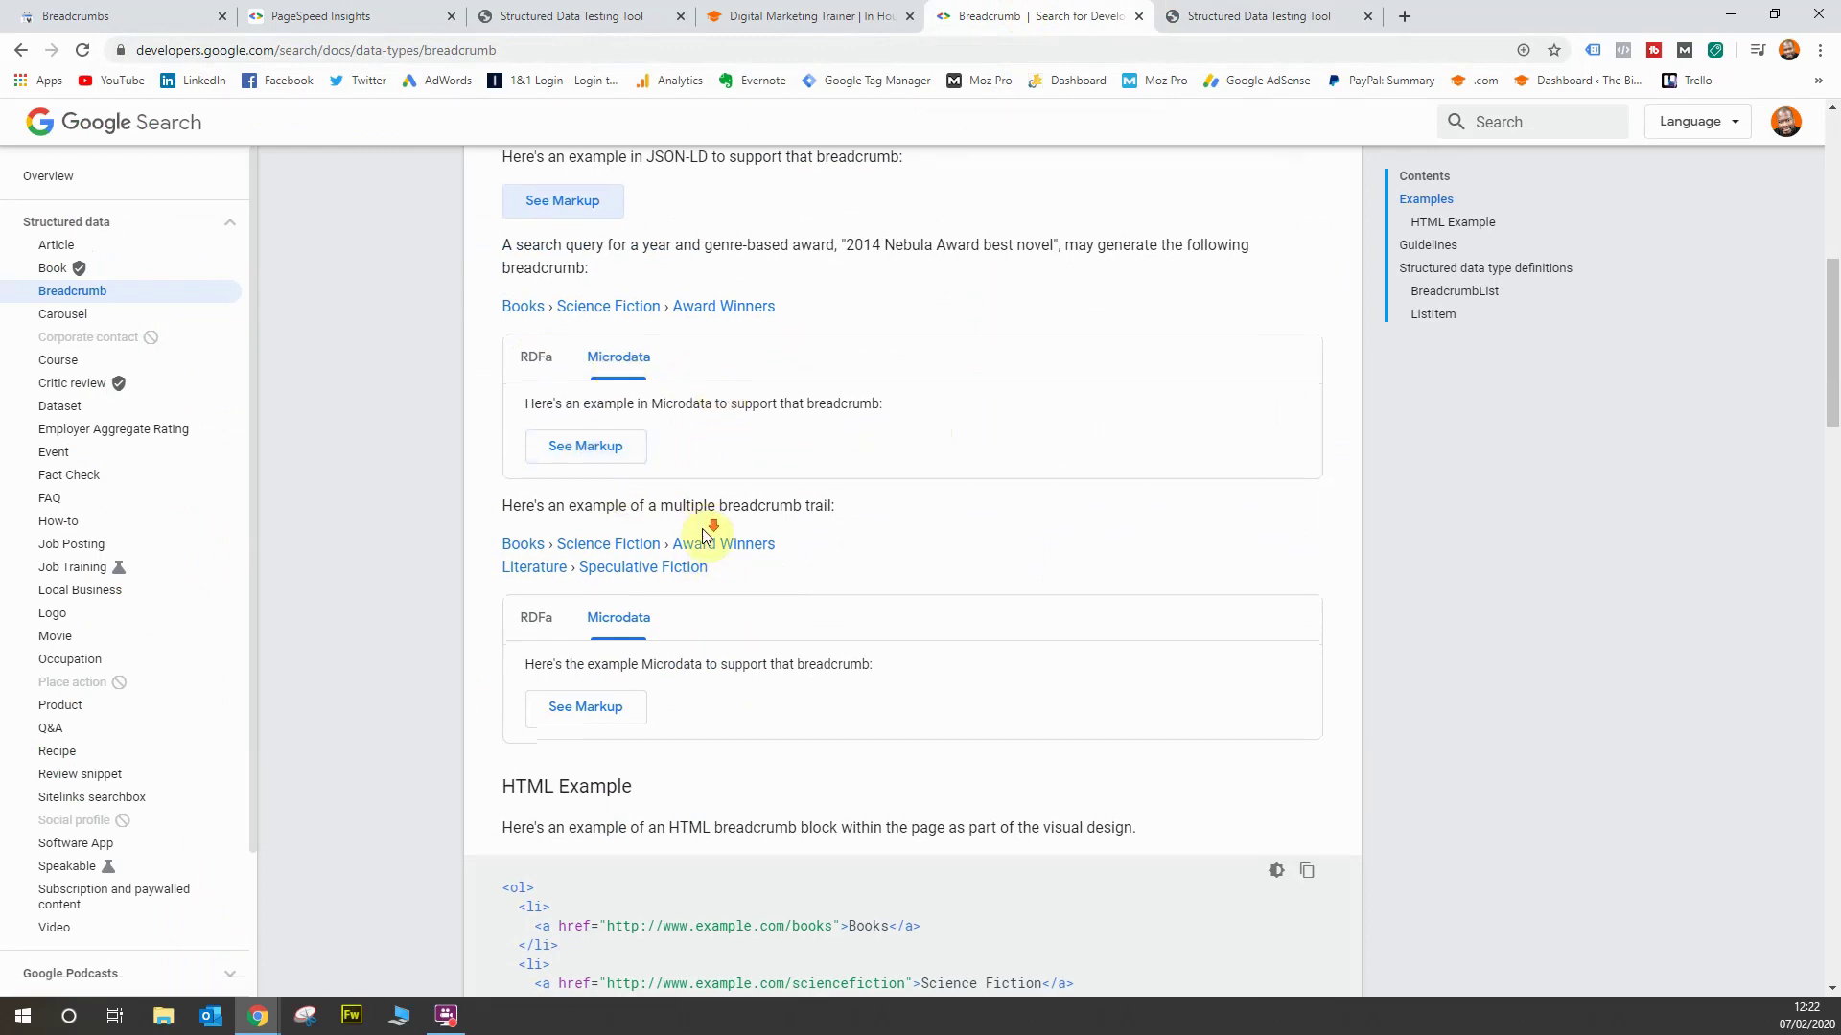
scroll(714, 509, "down", 3)
scroll(736, 465, "up", 4)
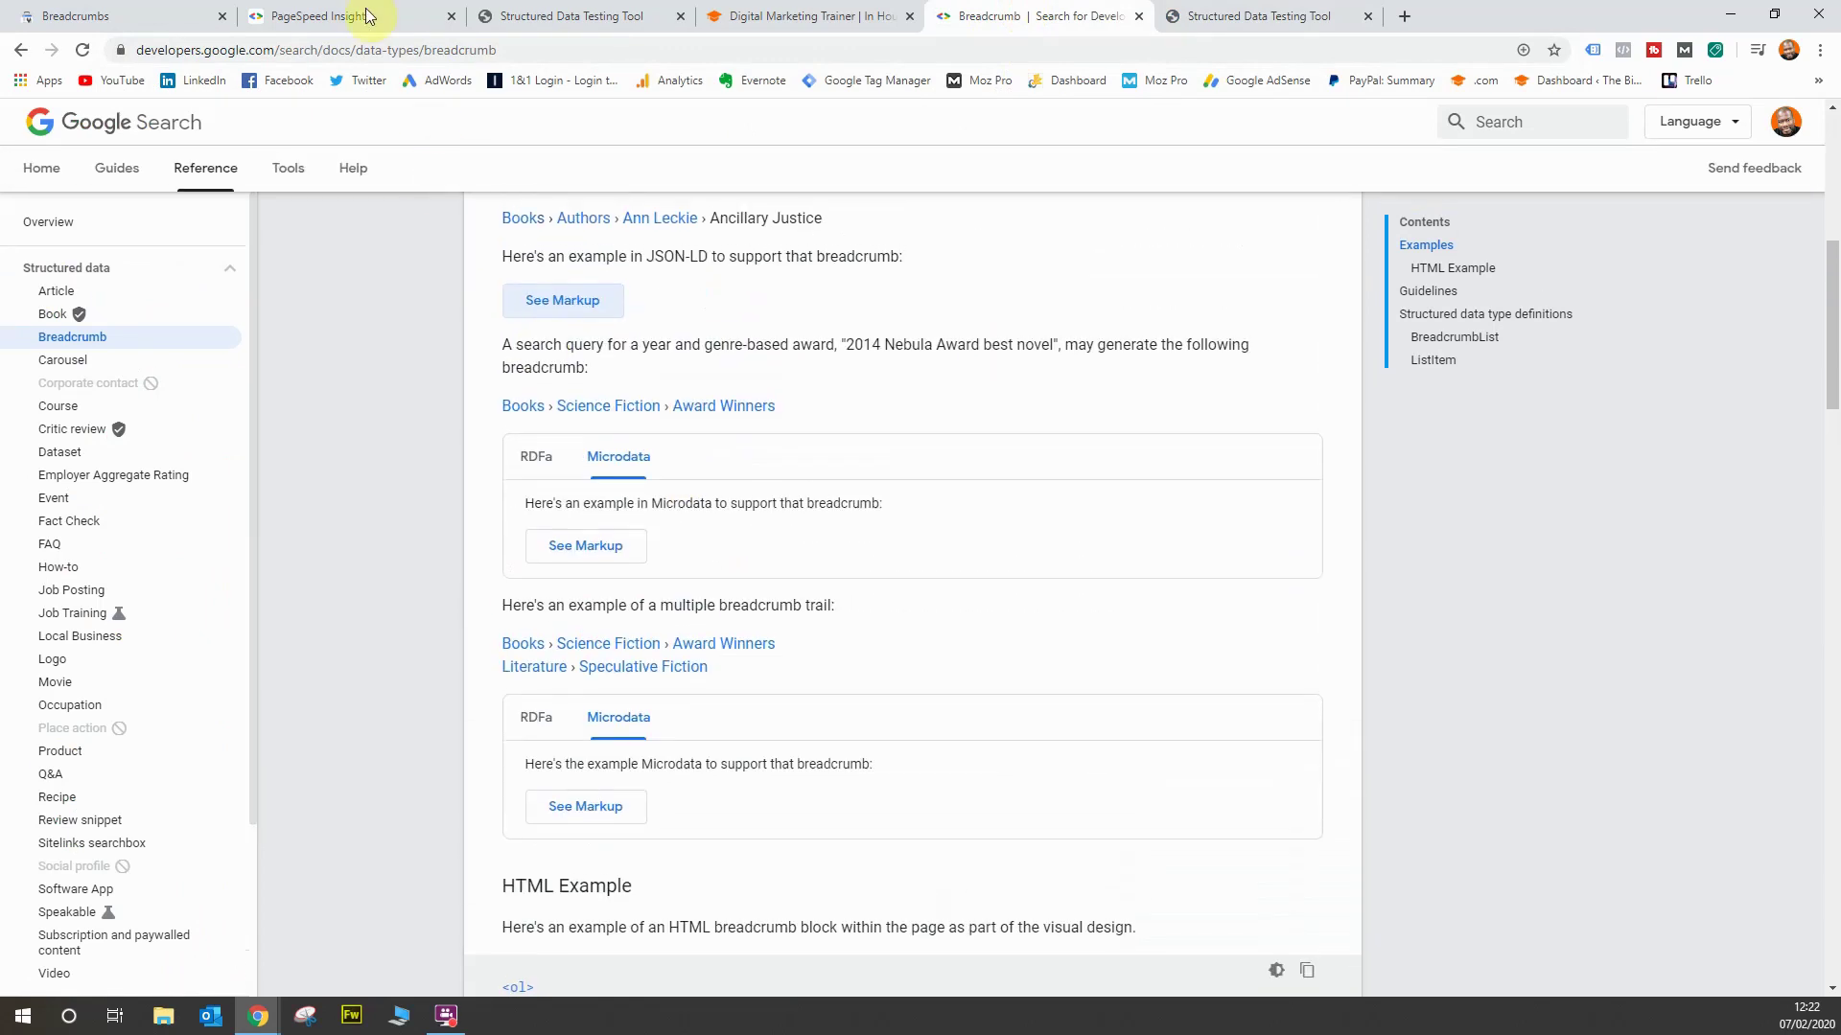
- Validate the sample breadcrumb code: a four-item BreadcrumbList with 0 errors and 0 warnings
left_click(1198, 16)
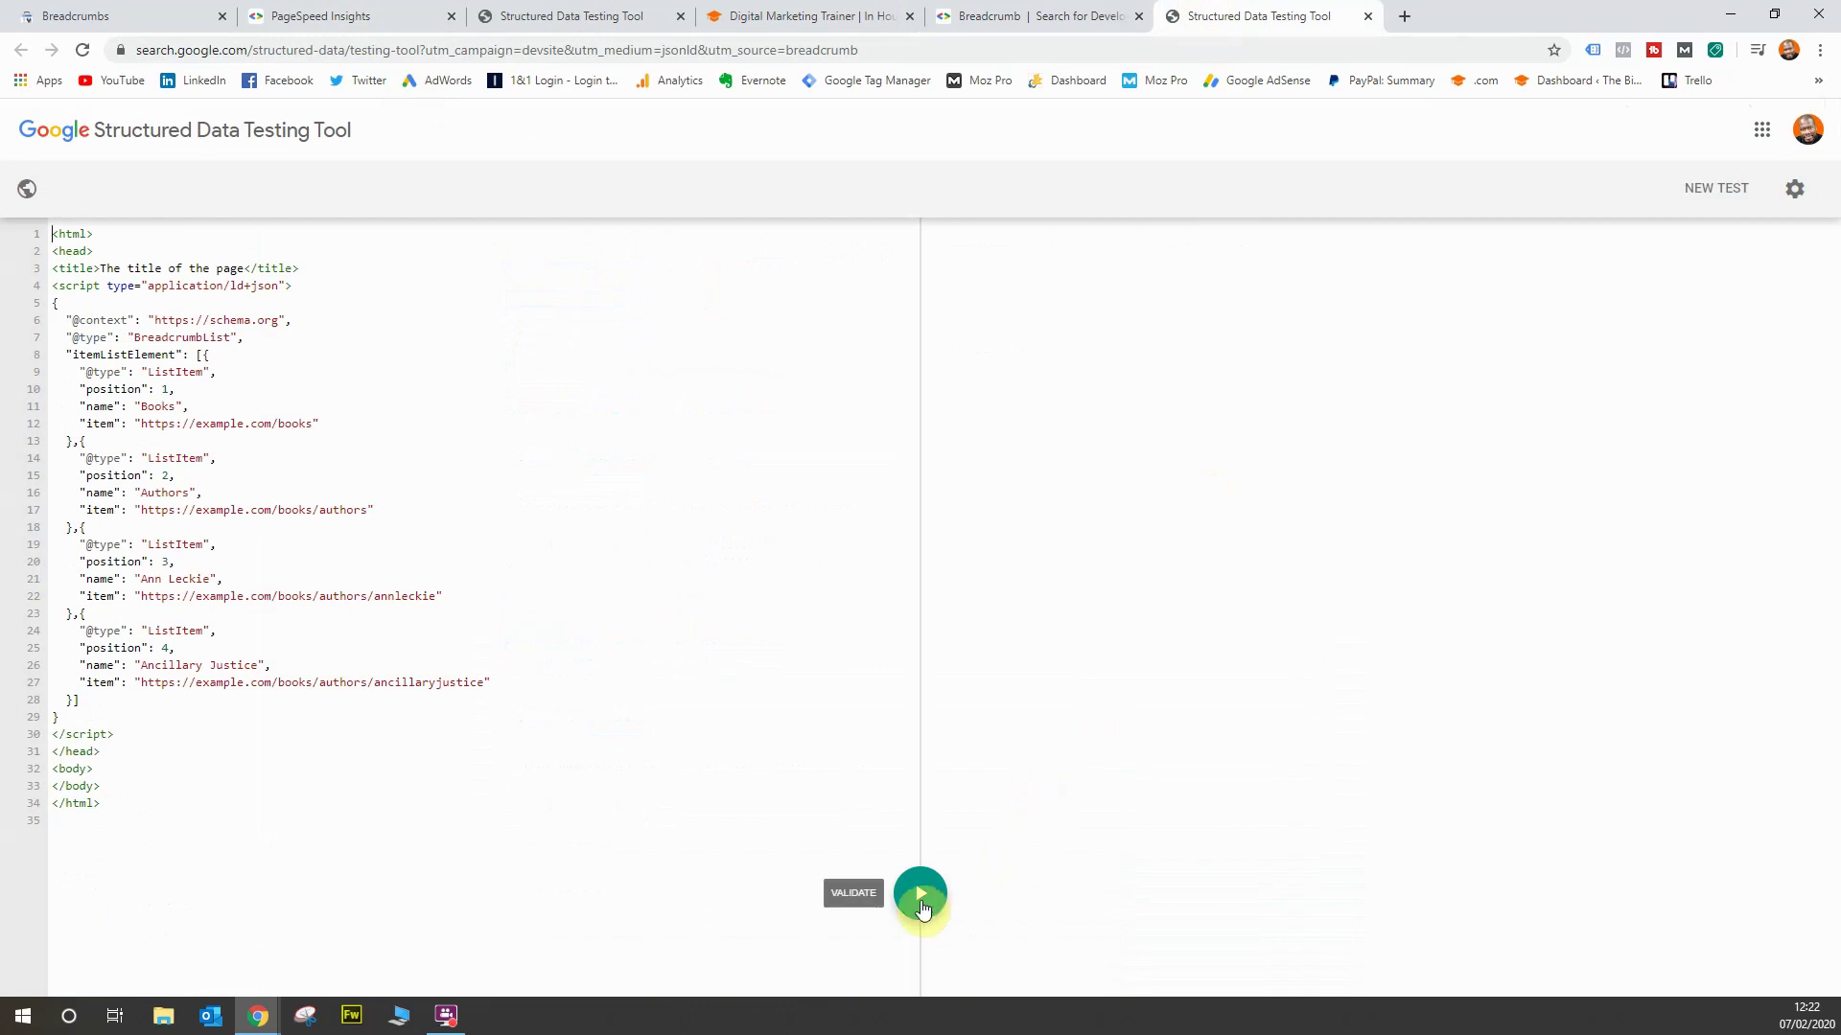
left_click(920, 901)
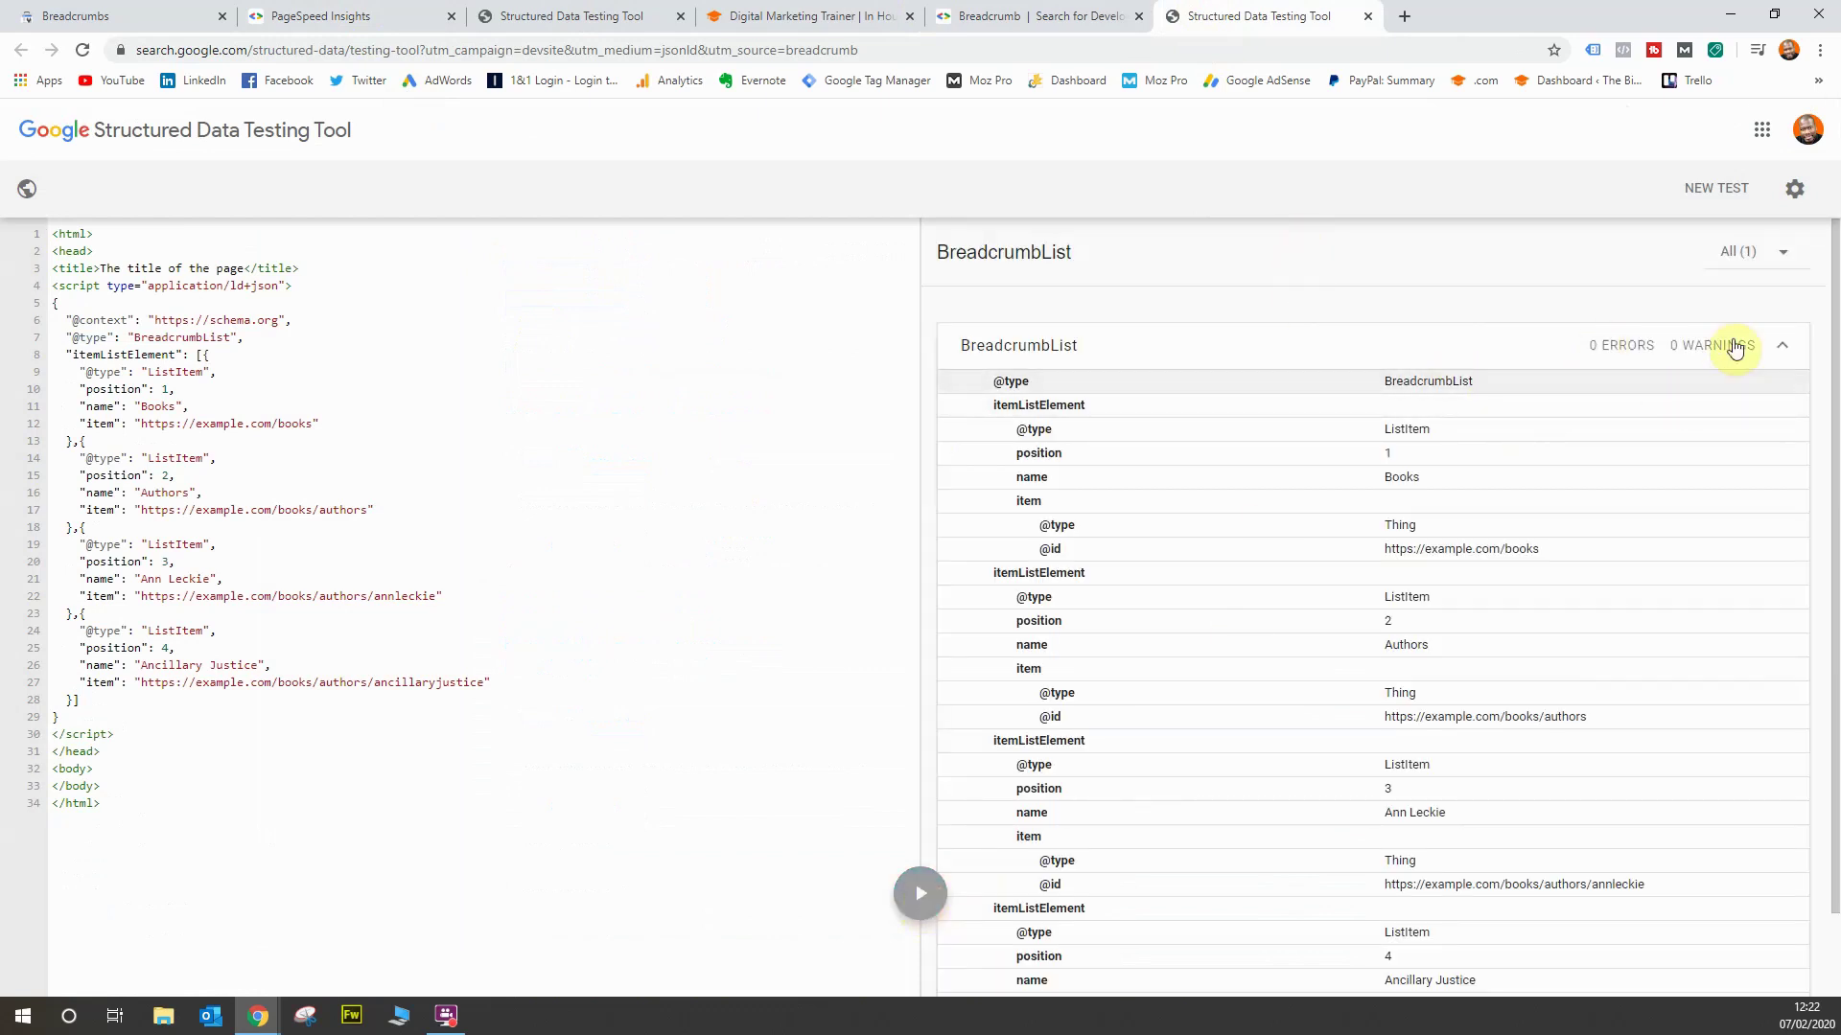
scroll(1663, 530, "down", 1)
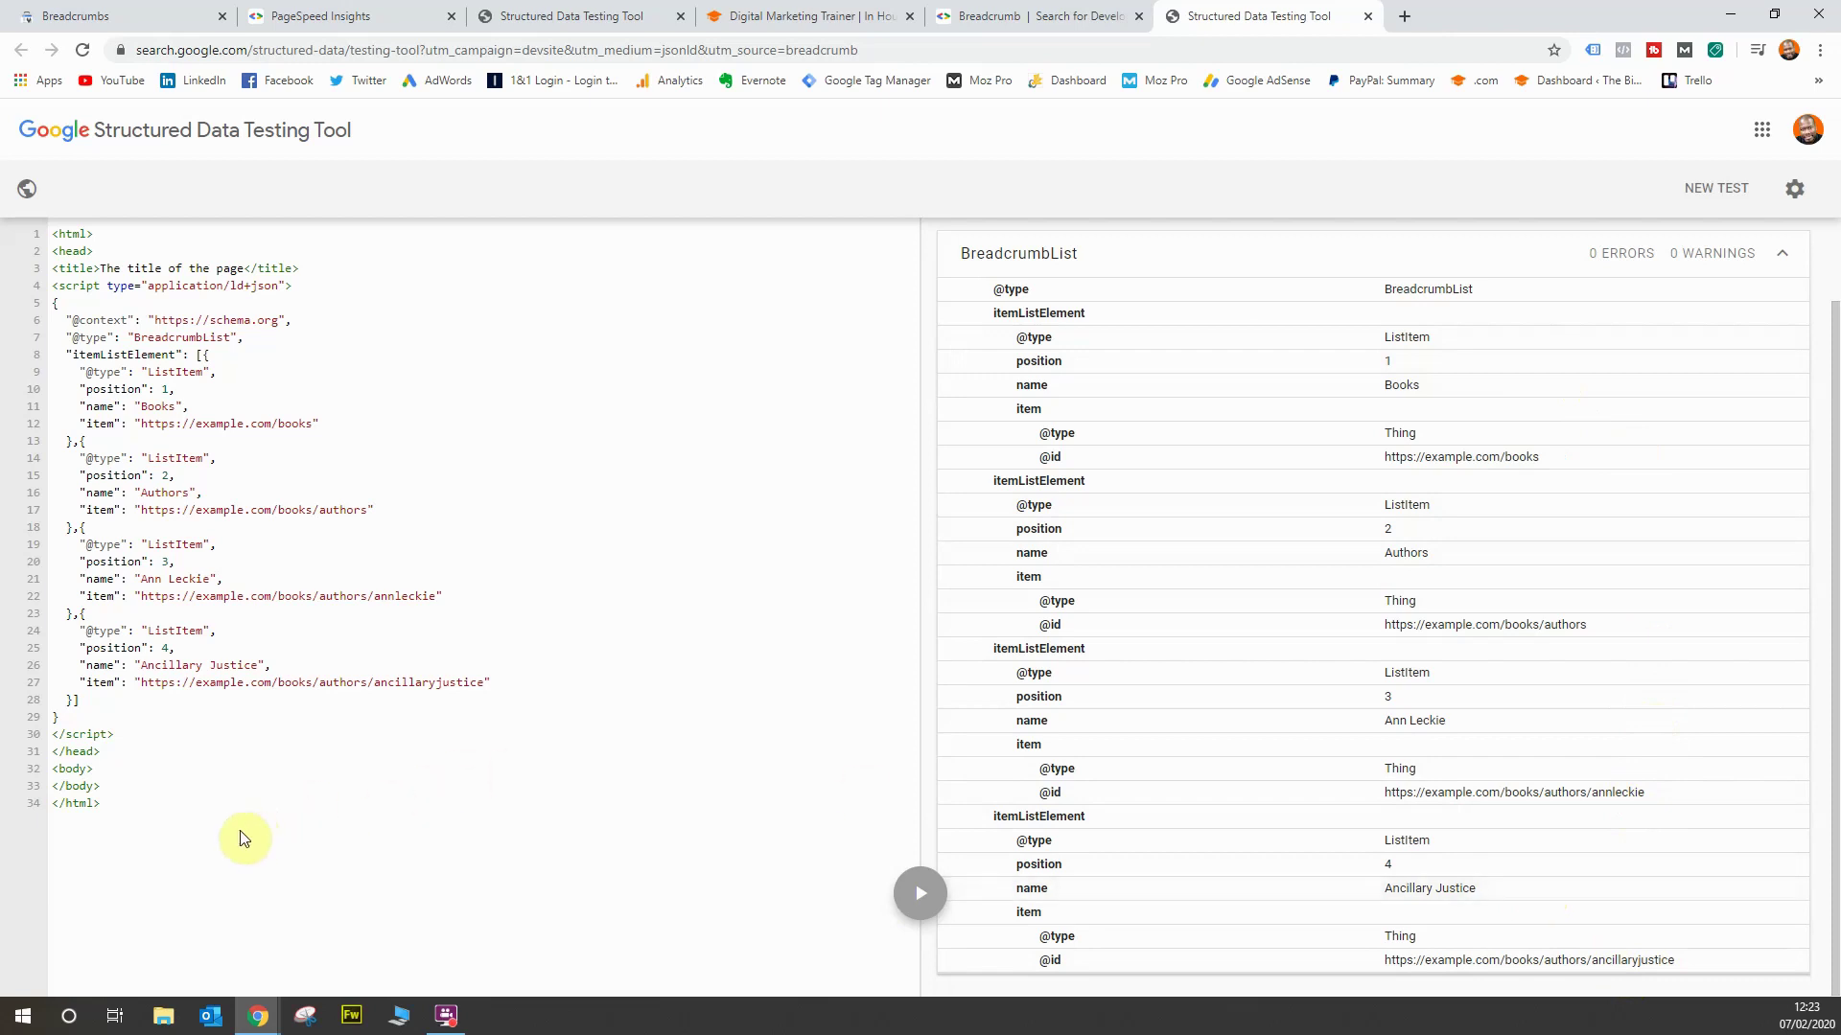
left_click_drag(243, 834, 20, 185)
left_click(535, 660)
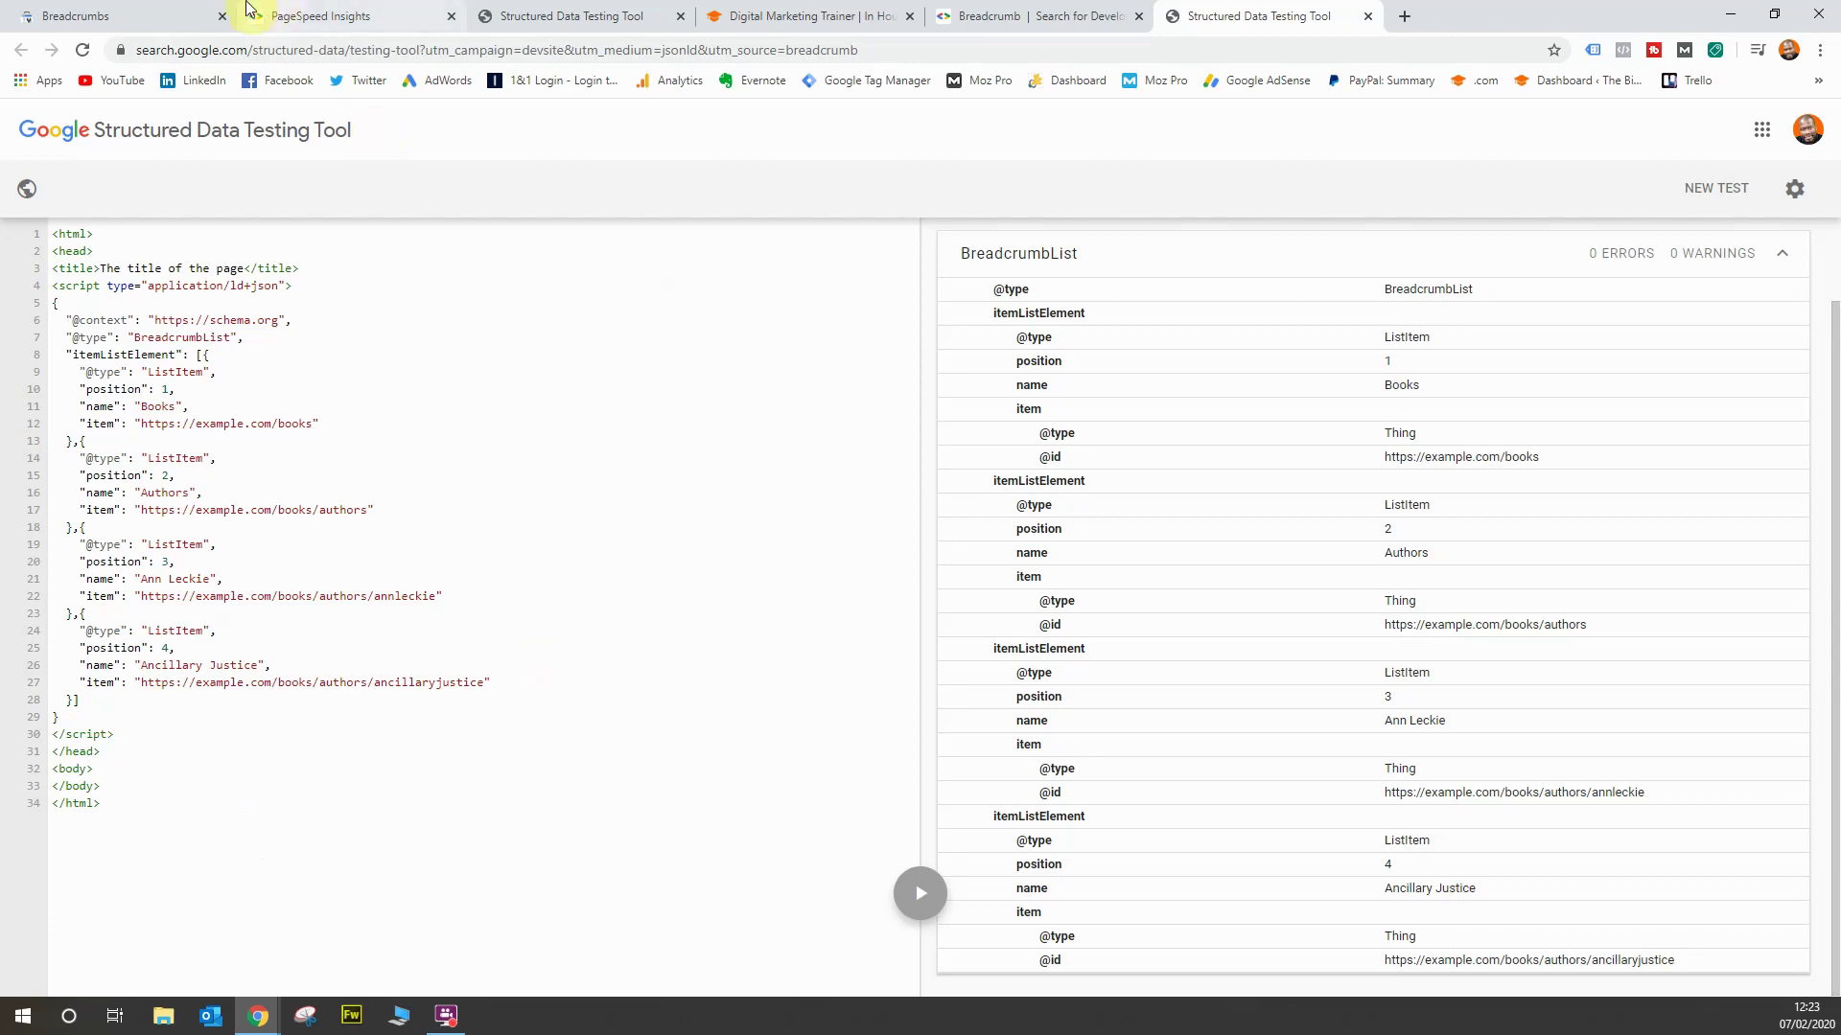
- Return to the Breadcrumbs report, view Sitelinks searchbox (59 valid), and open a blank tab
left_click(189, 9)
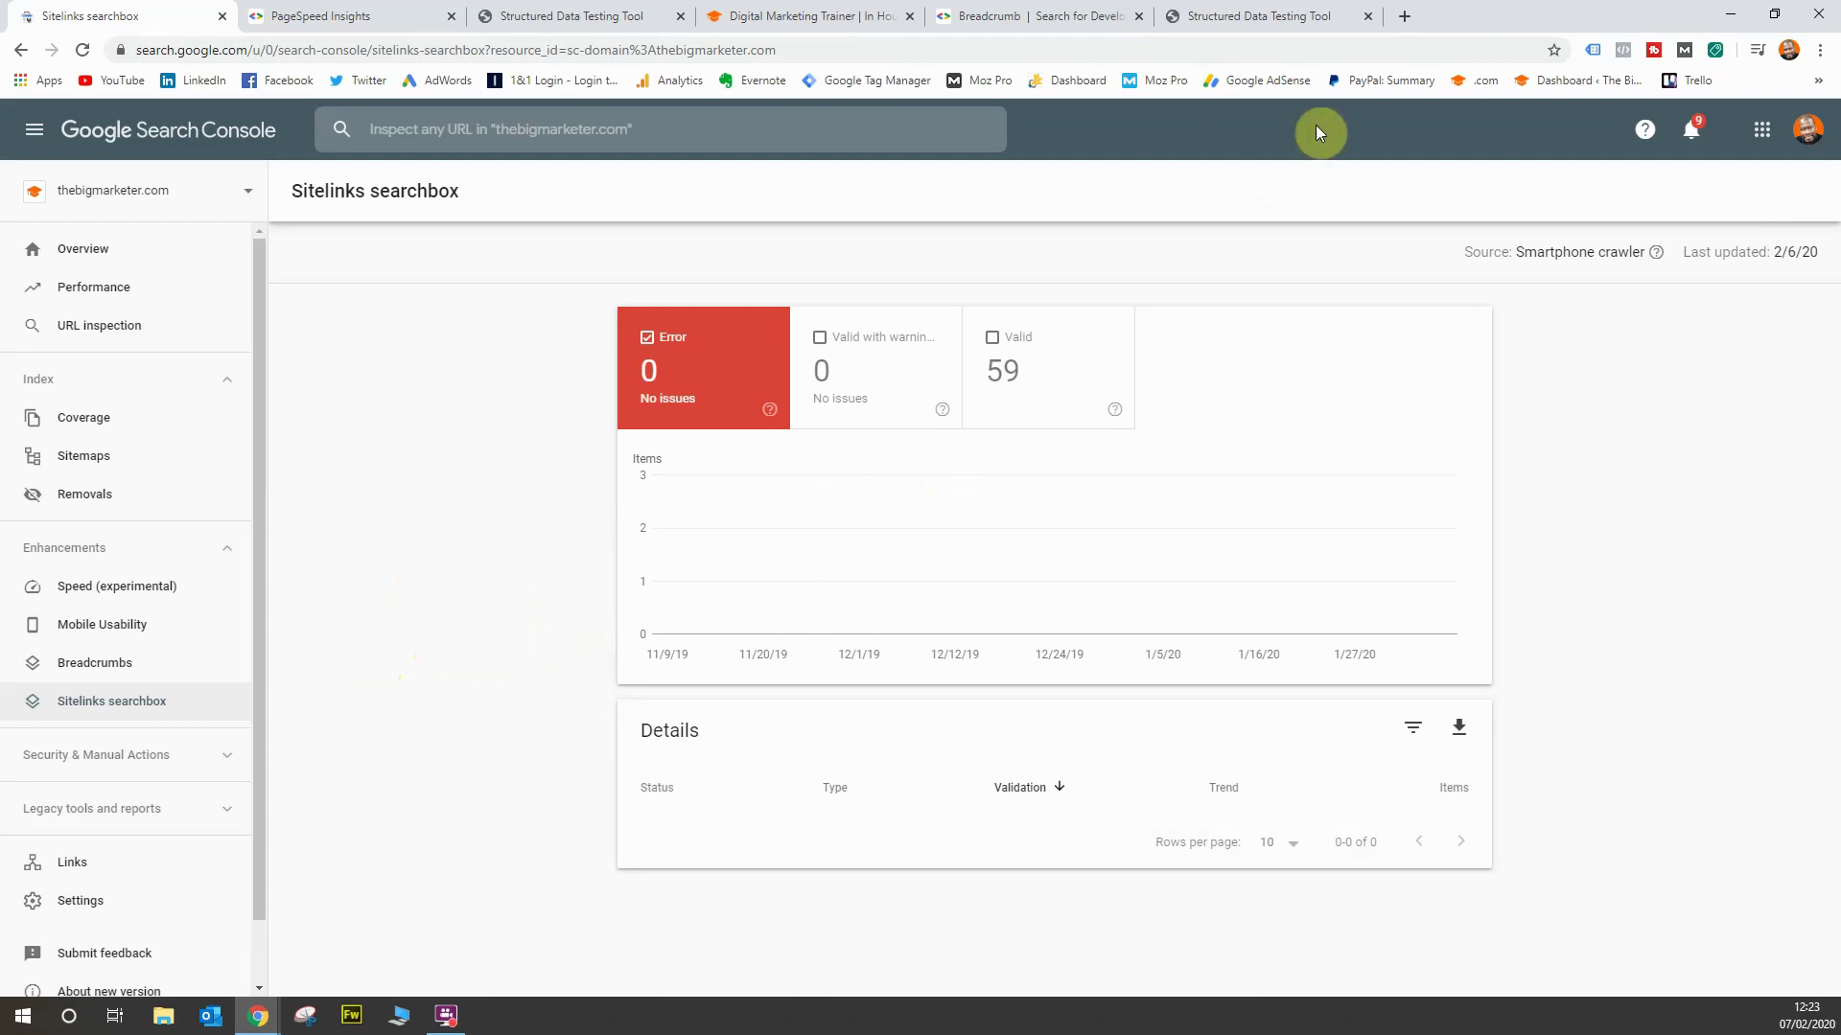
left_click(1405, 16)
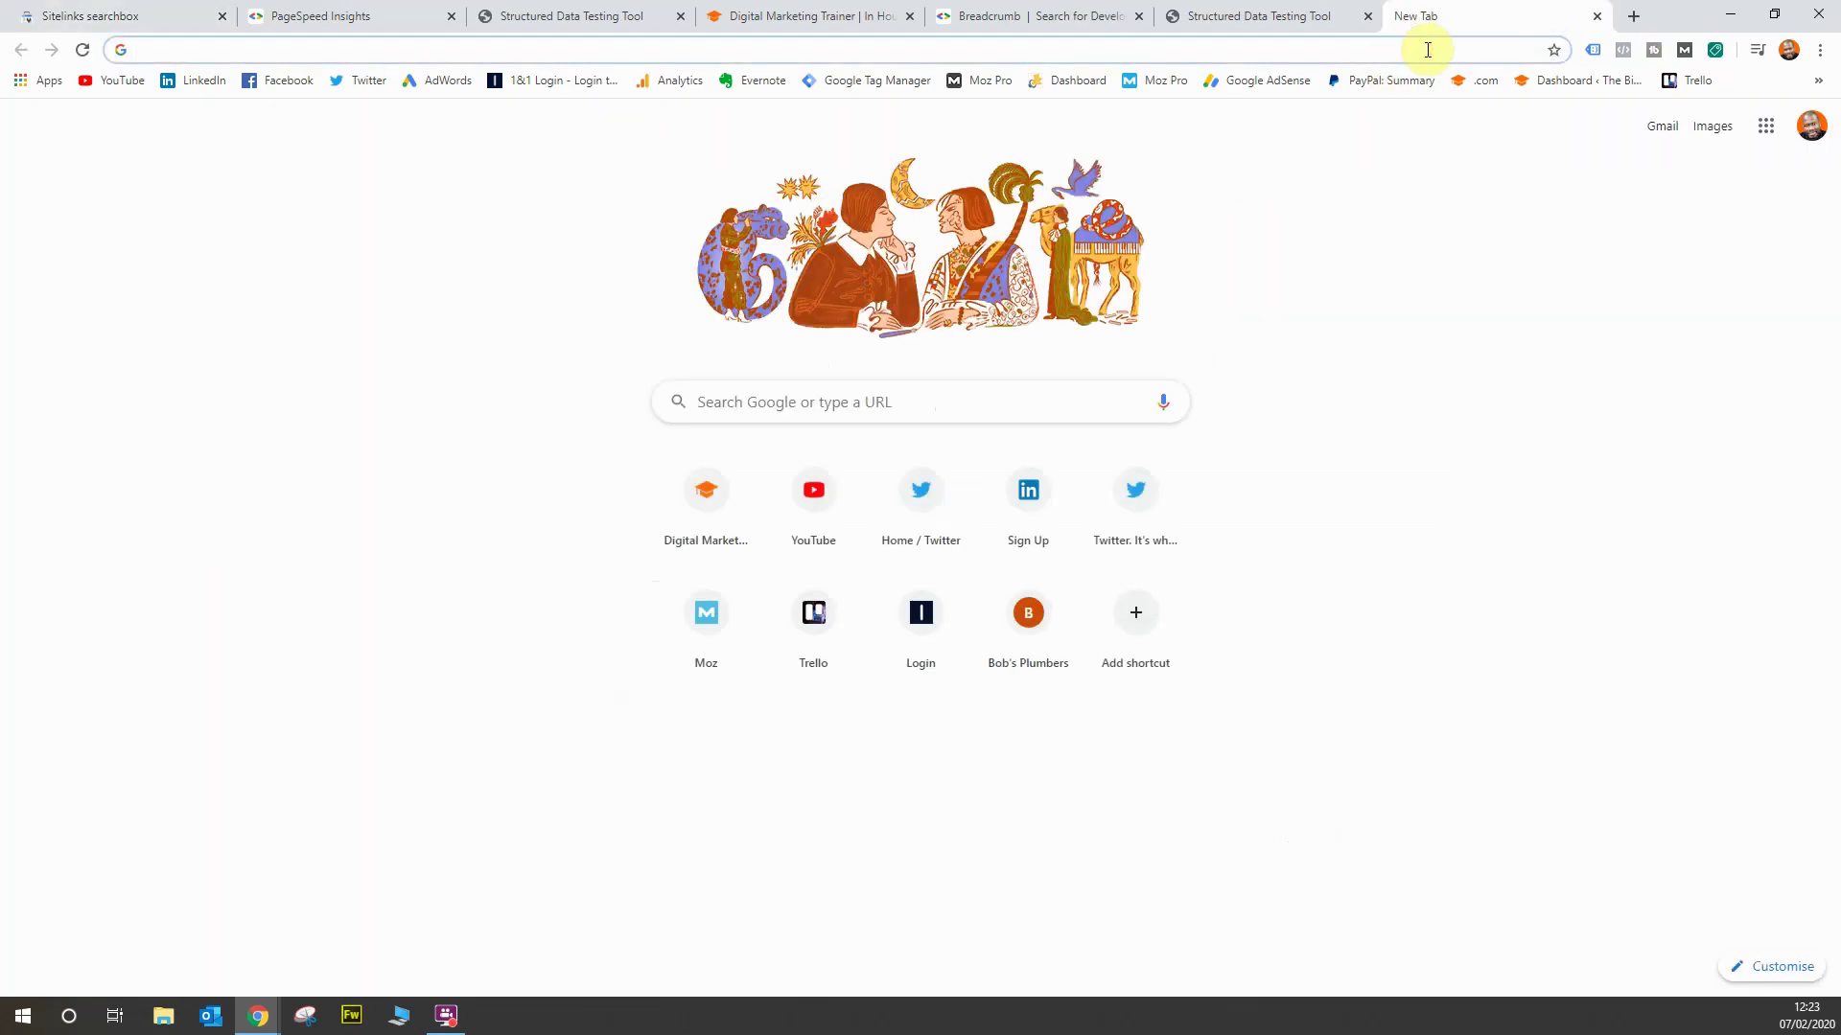
- Search Google for 'shutterstock' and try the shutterstock.com sitelinks search box
type("shutterstock&oq=shutterstock&aqs=chrome..69i57j0l7.2711j1j7&sourceid=chrome&ie=UTF-8")
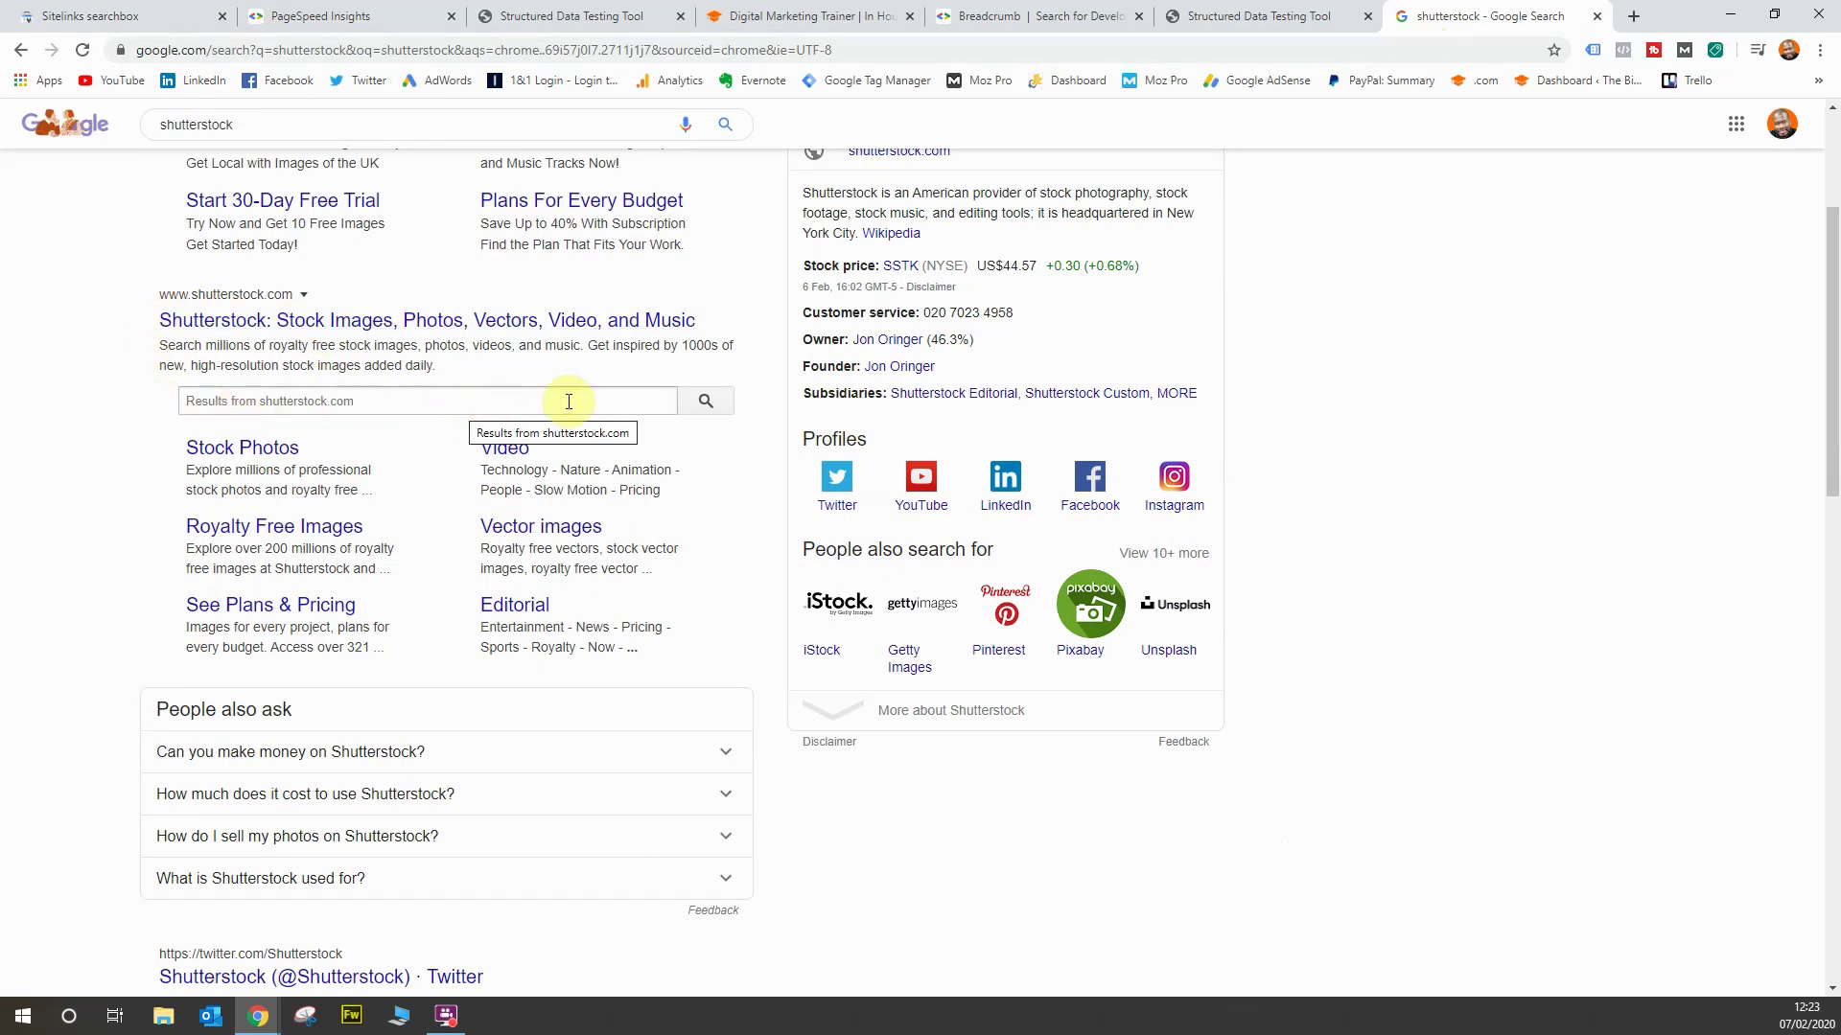
left_click(649, 399)
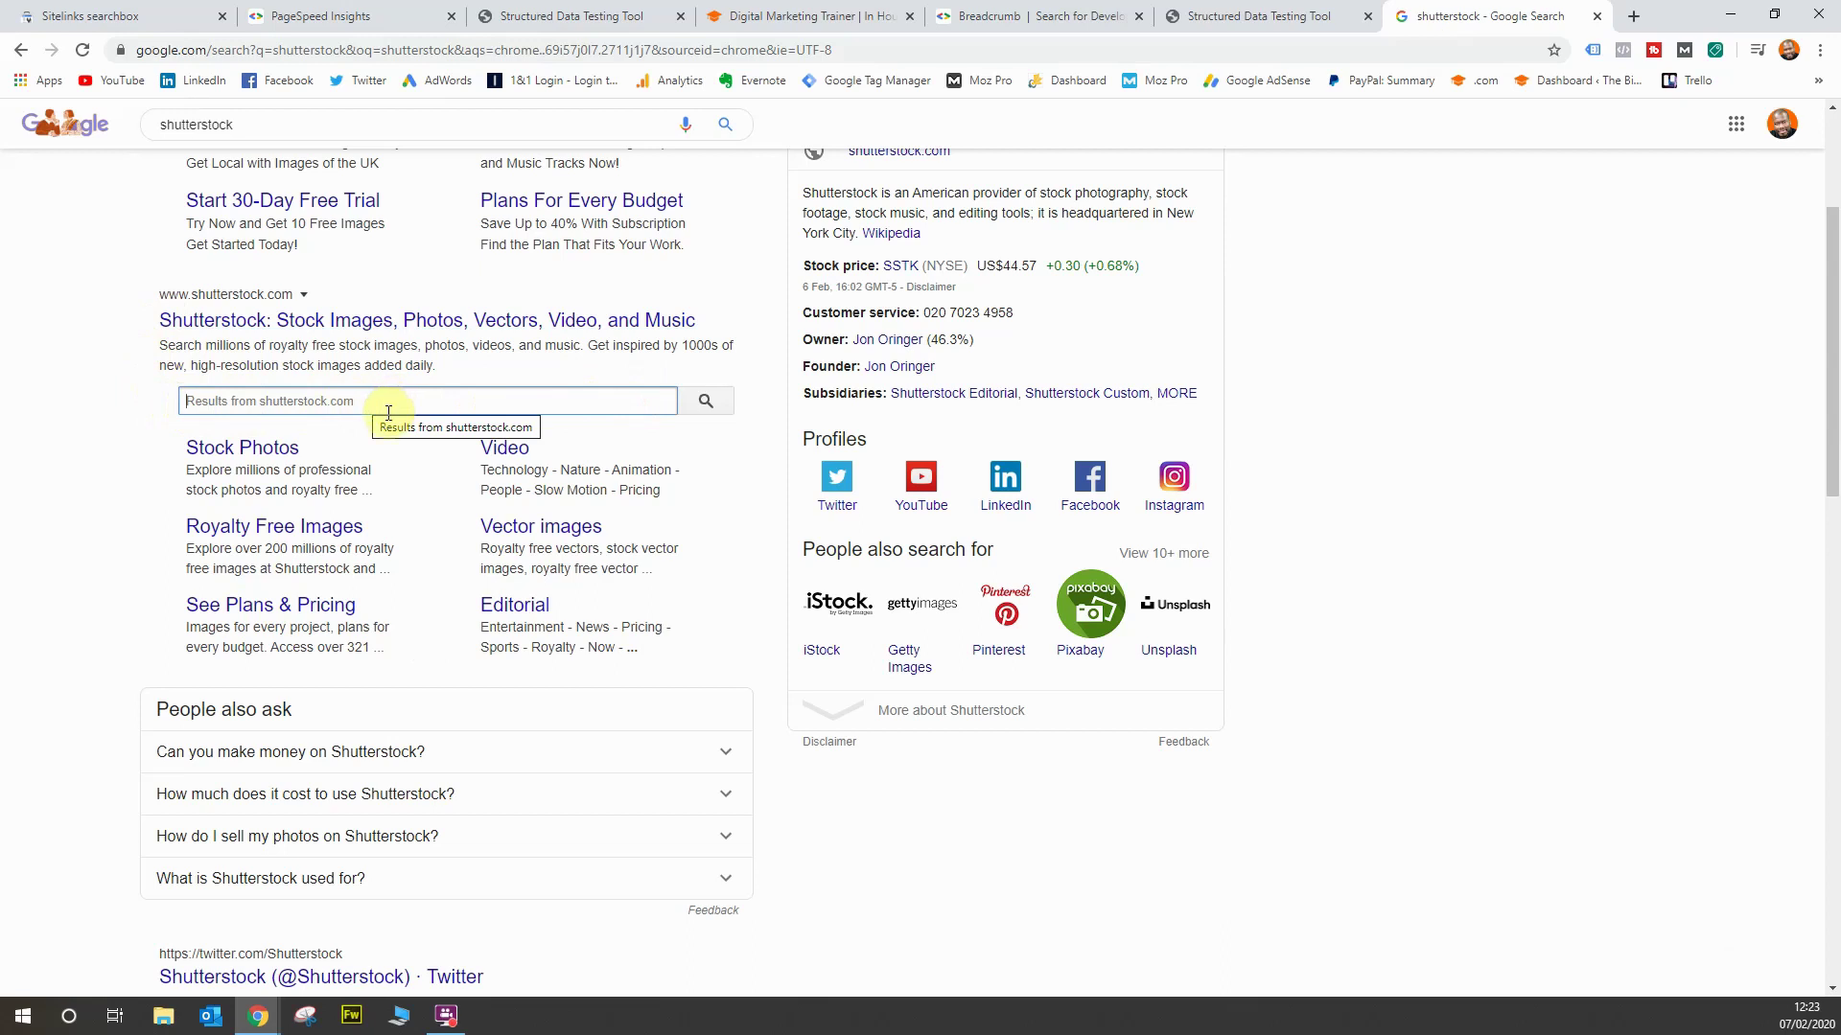
left_click(151, 17)
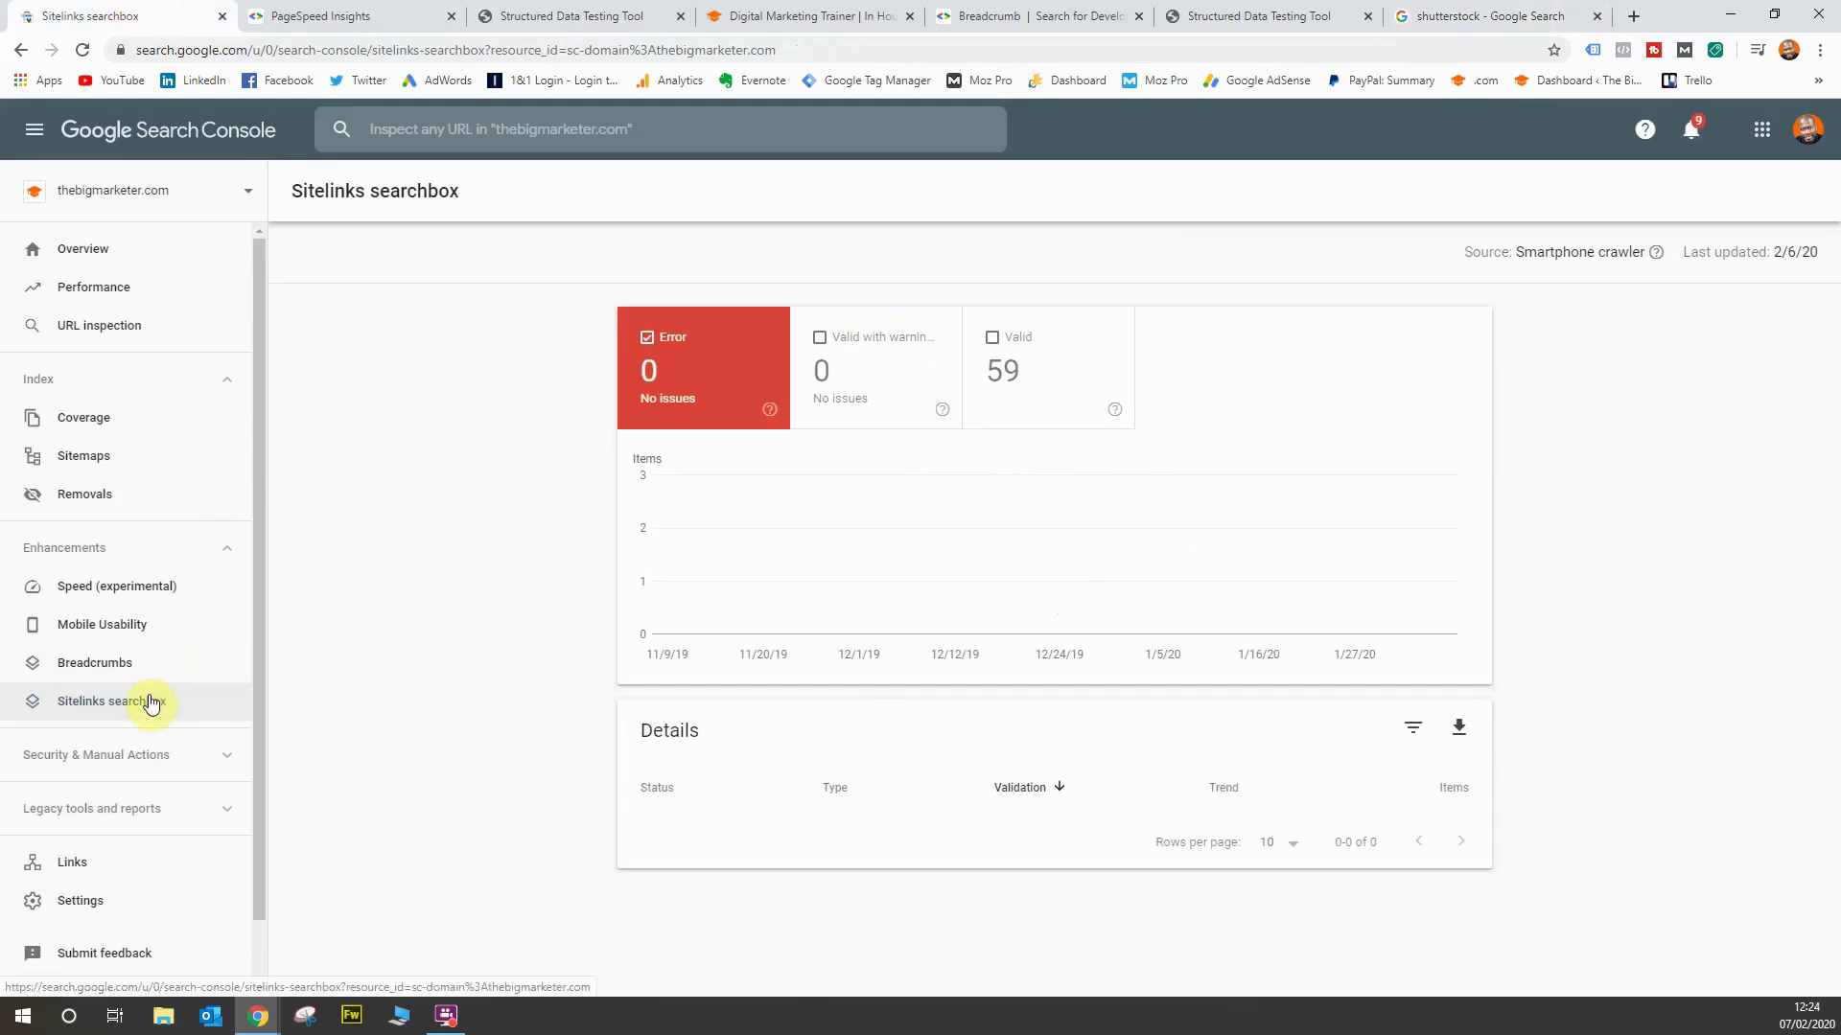
- Include Valid with warnings and Valid items to chart the 59 complete Sitelinks searchbox items
left_click(848, 420)
left_click(1016, 396)
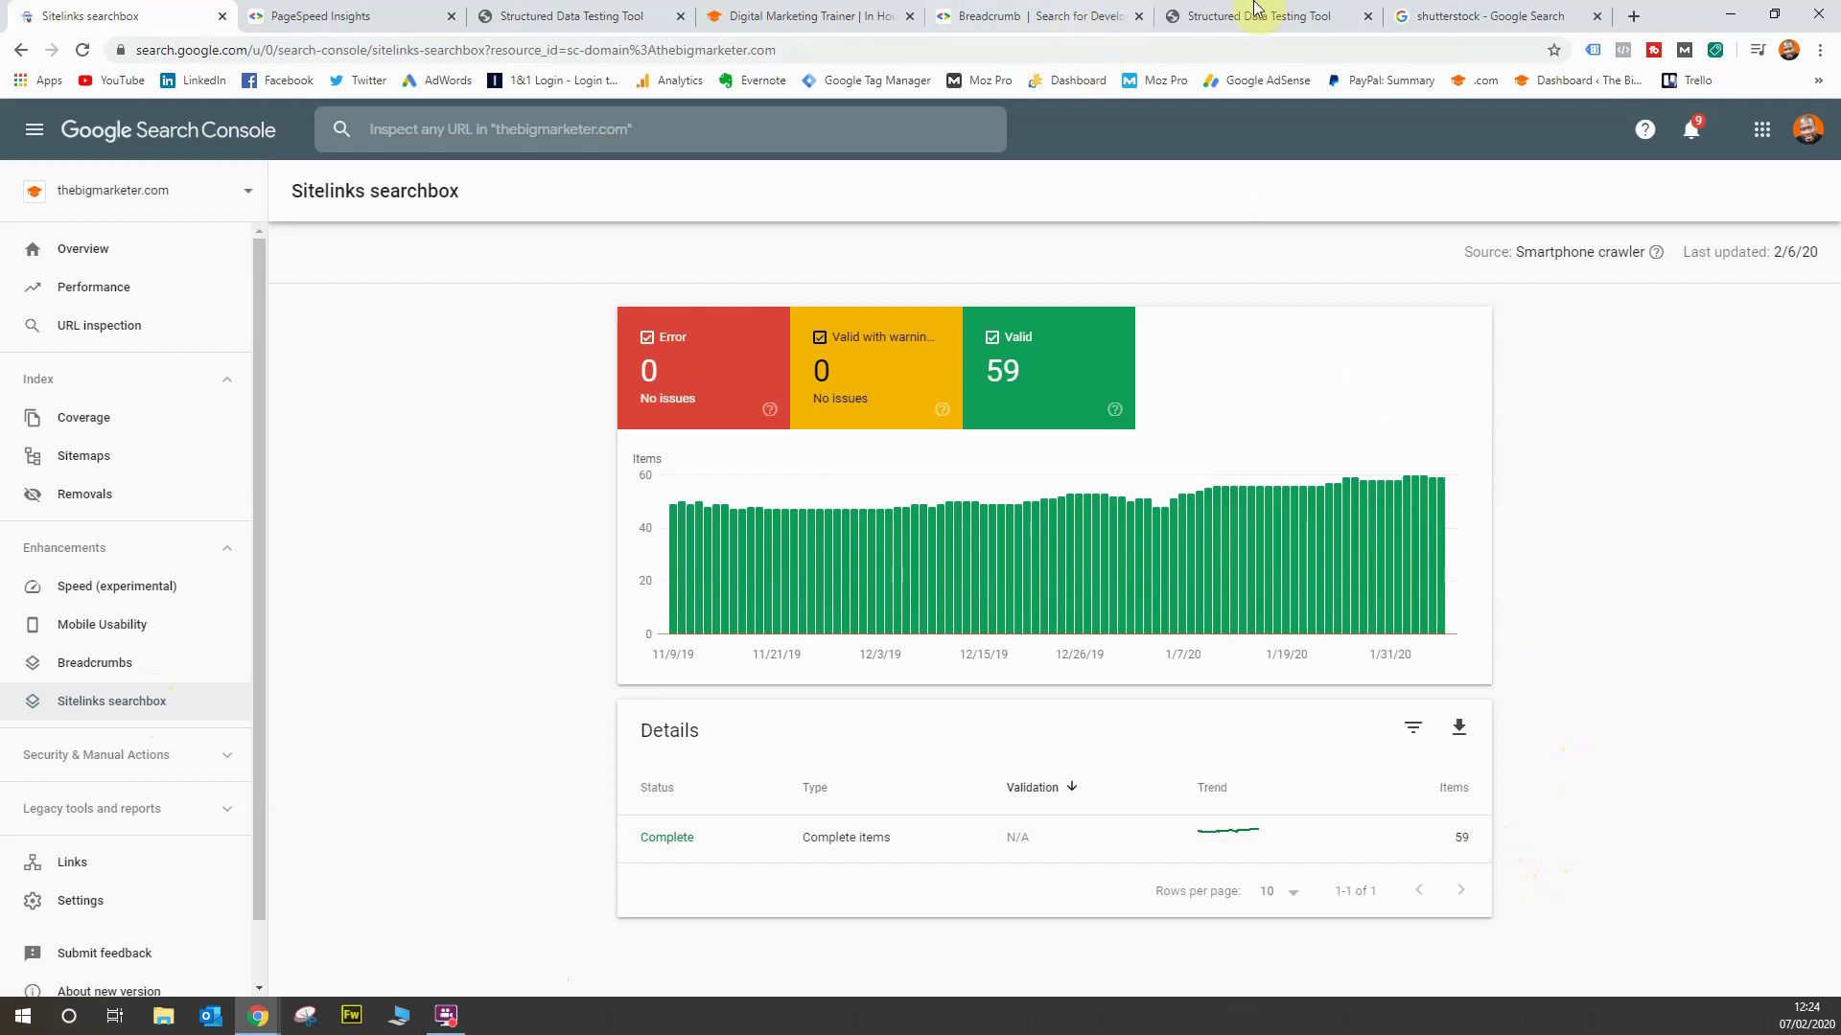
left_click(1466, 16)
- Search 'sitelinks search box' and open the Sitelinks Searchbox documentation on developers.google.com
left_click(1477, 54)
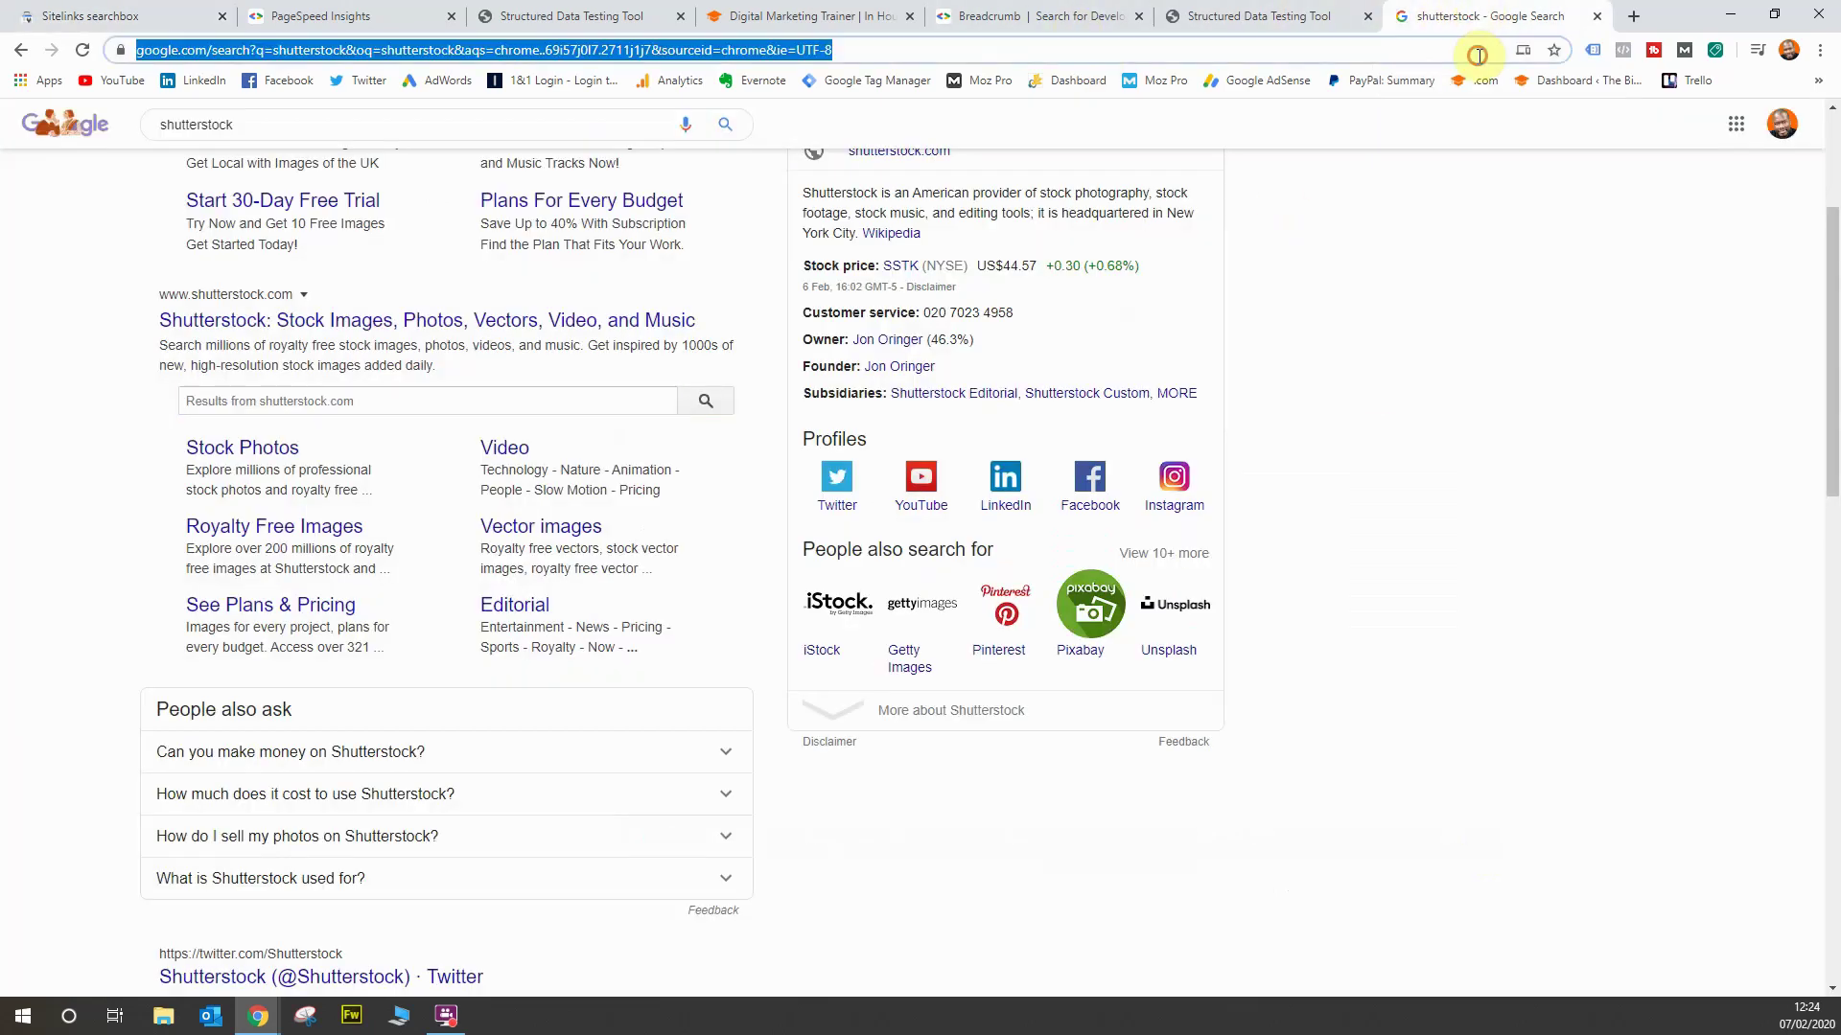
type("sitel")
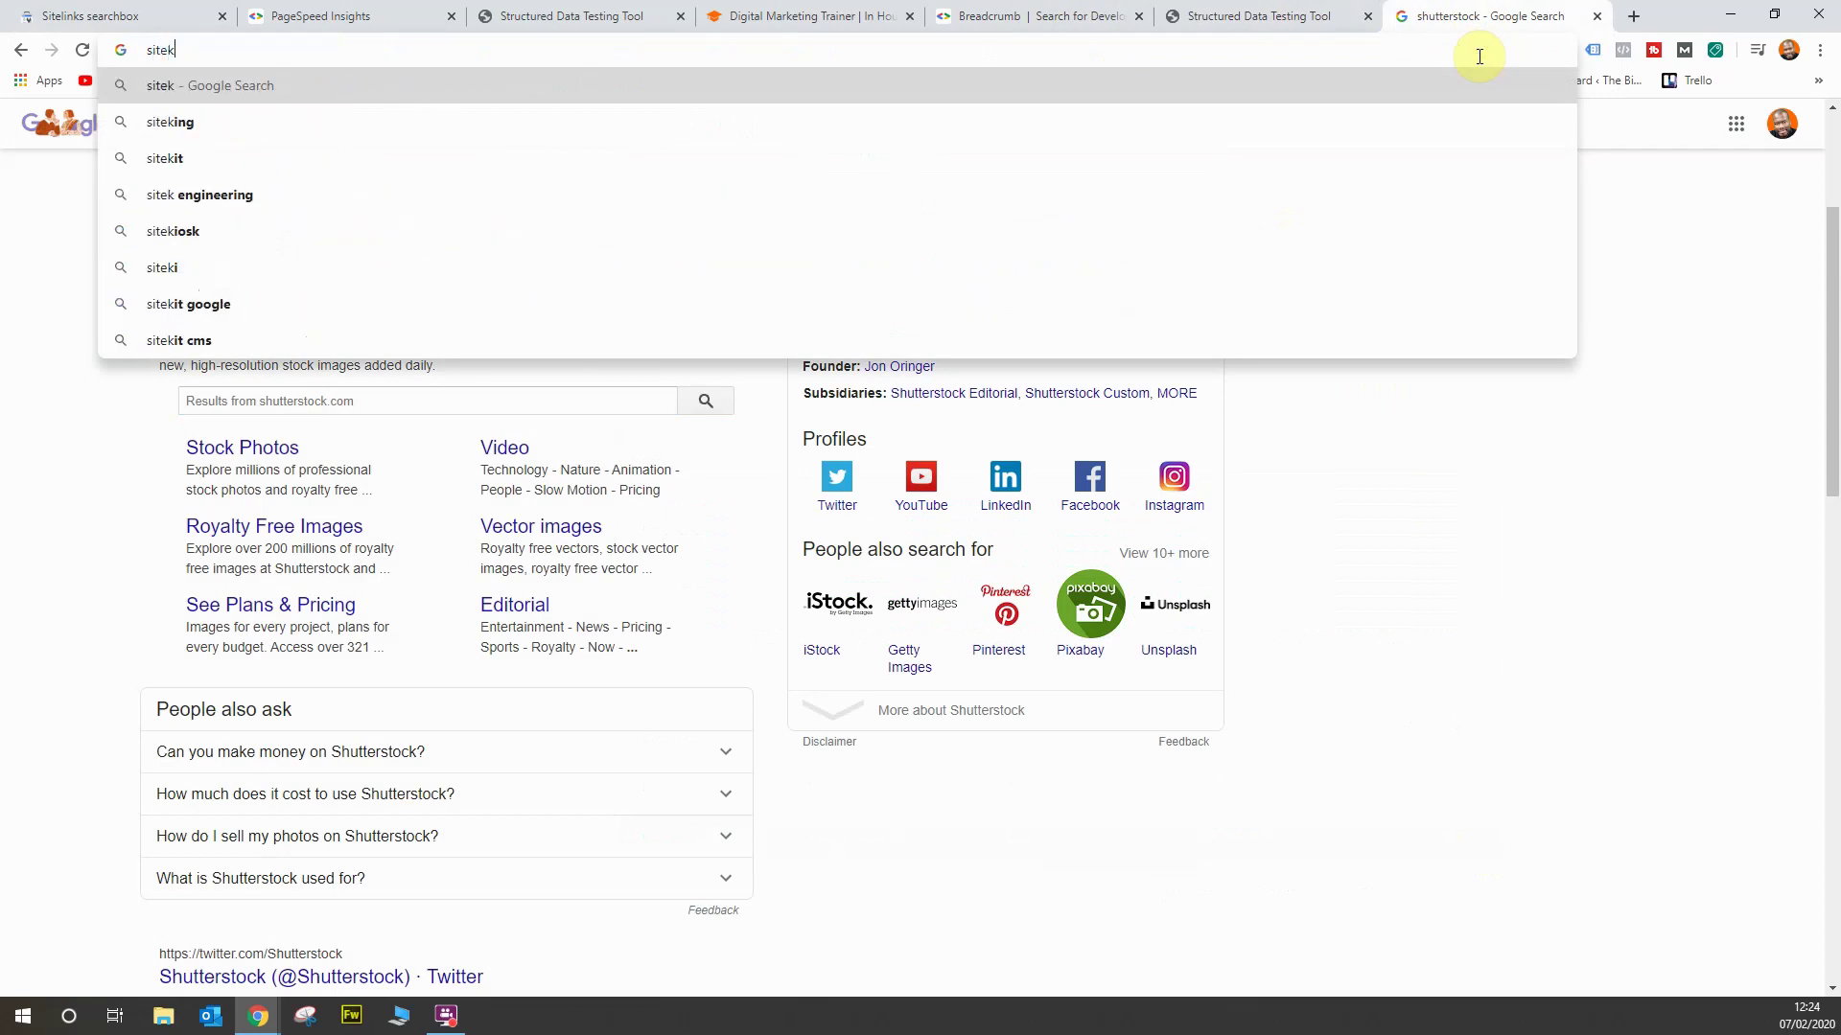
type("inks searc")
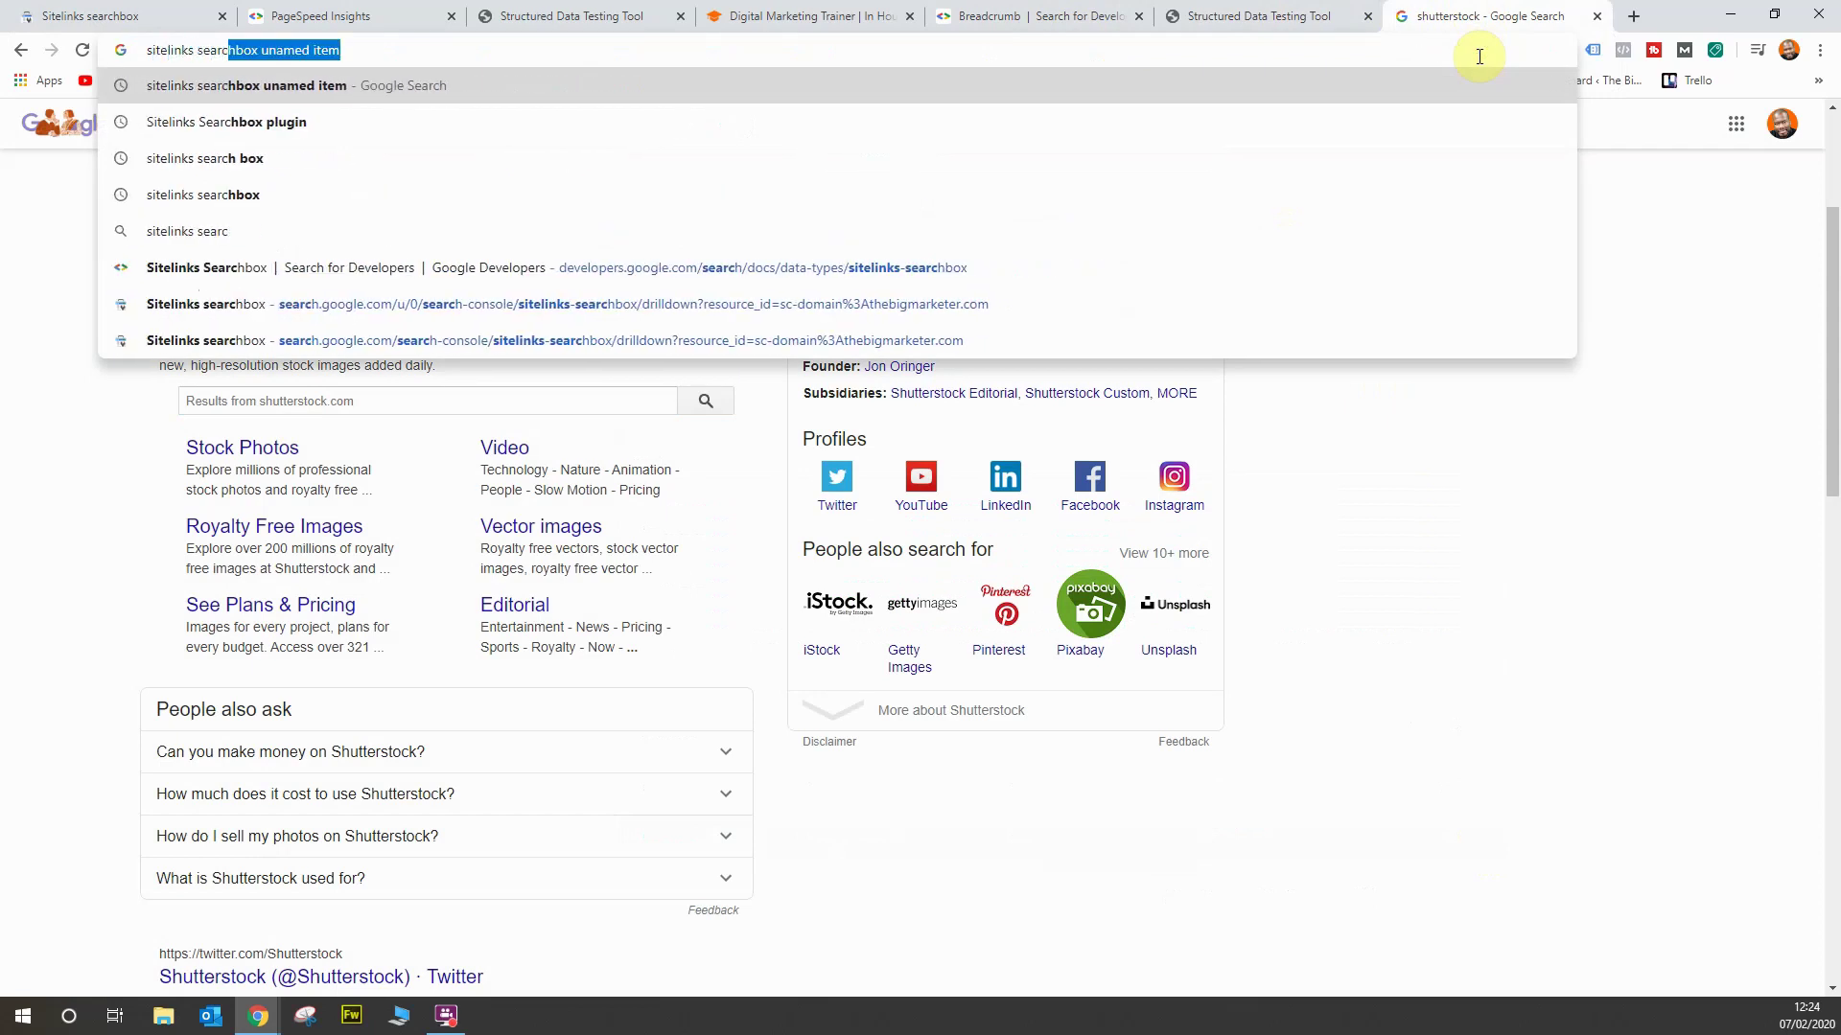
type("h box")
key("Return")
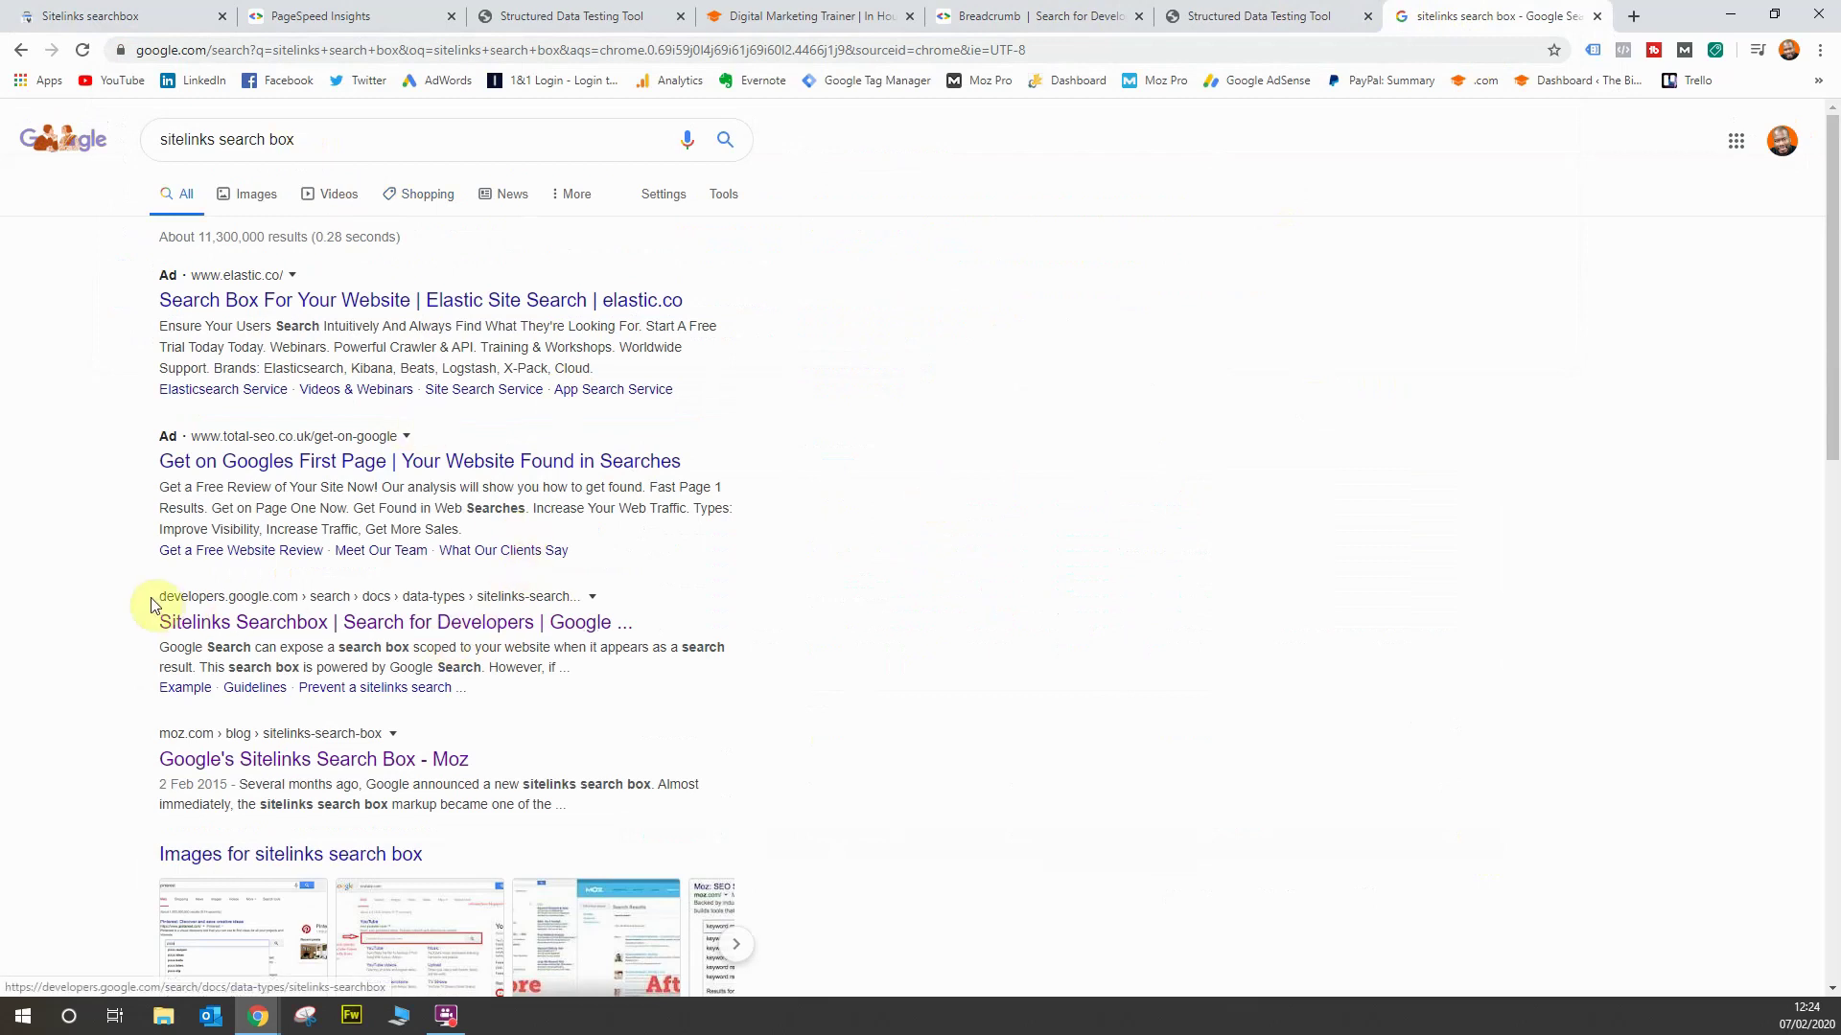
left_click(337, 626)
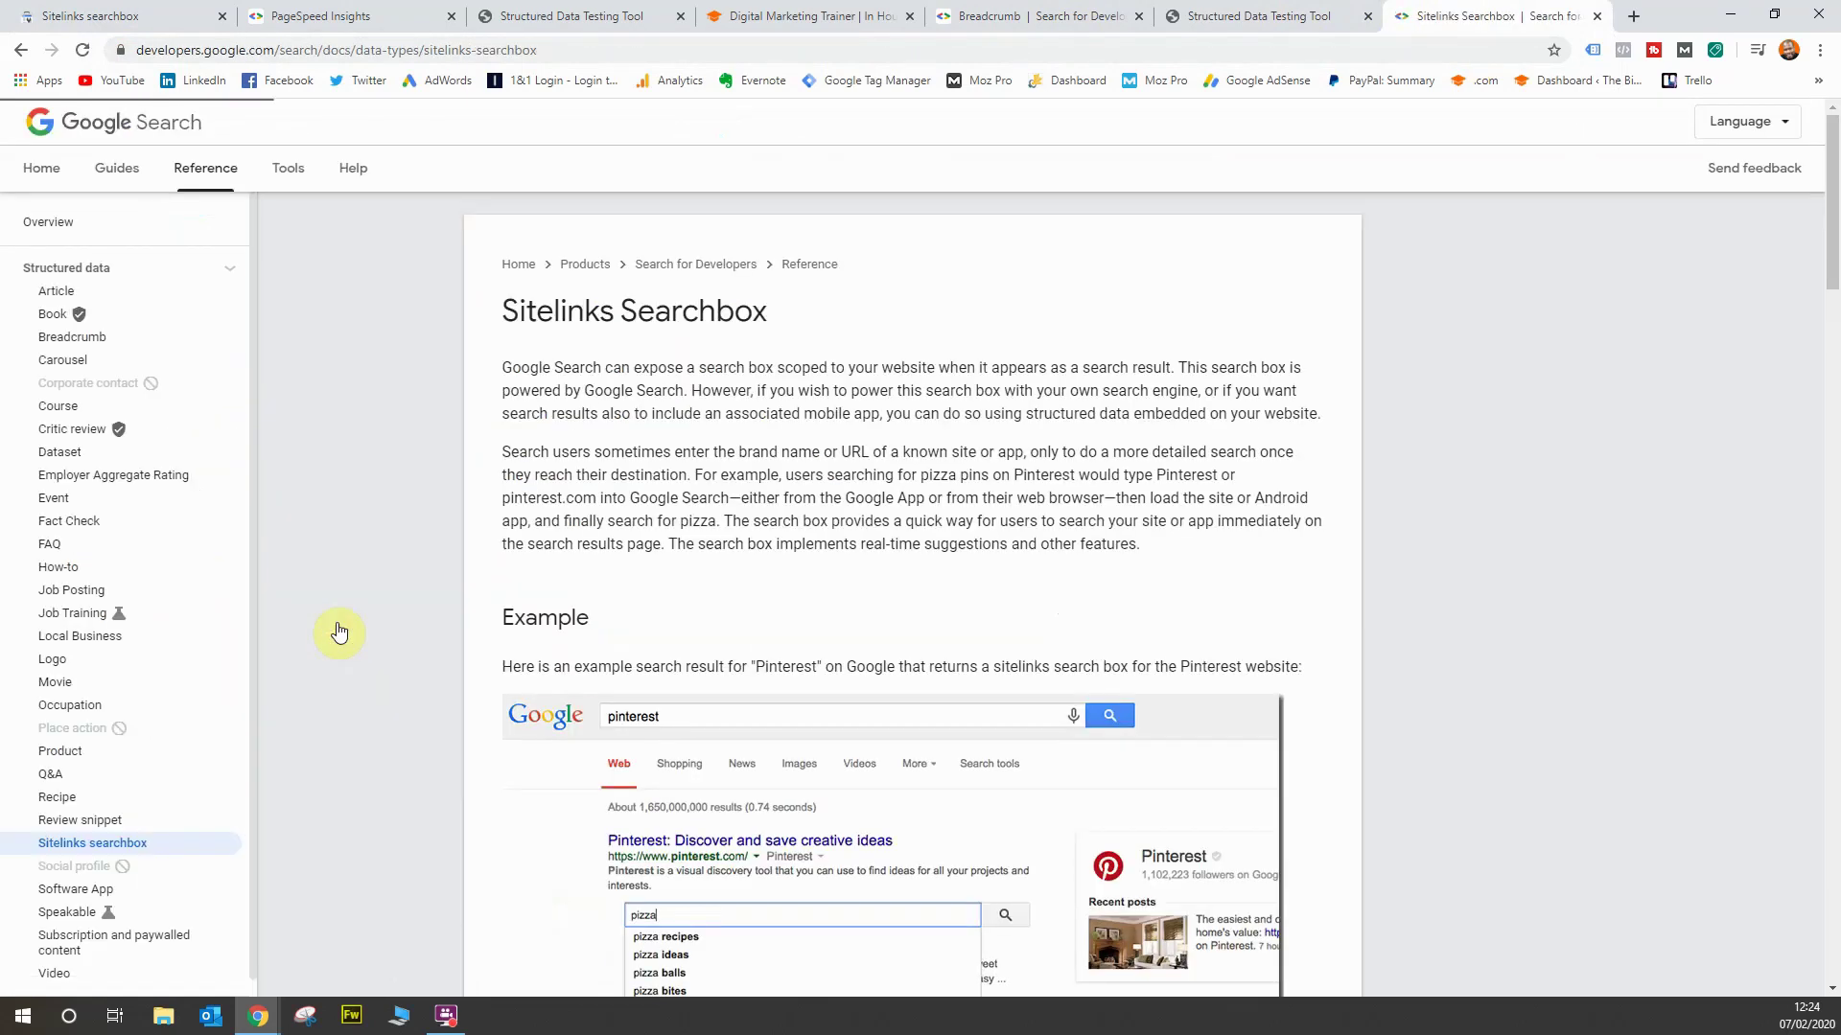
- Load the documentation's Microdata example markup into a new Rich Results Test
scroll(943, 335, "down", 4)
scroll(946, 343, "down", 5)
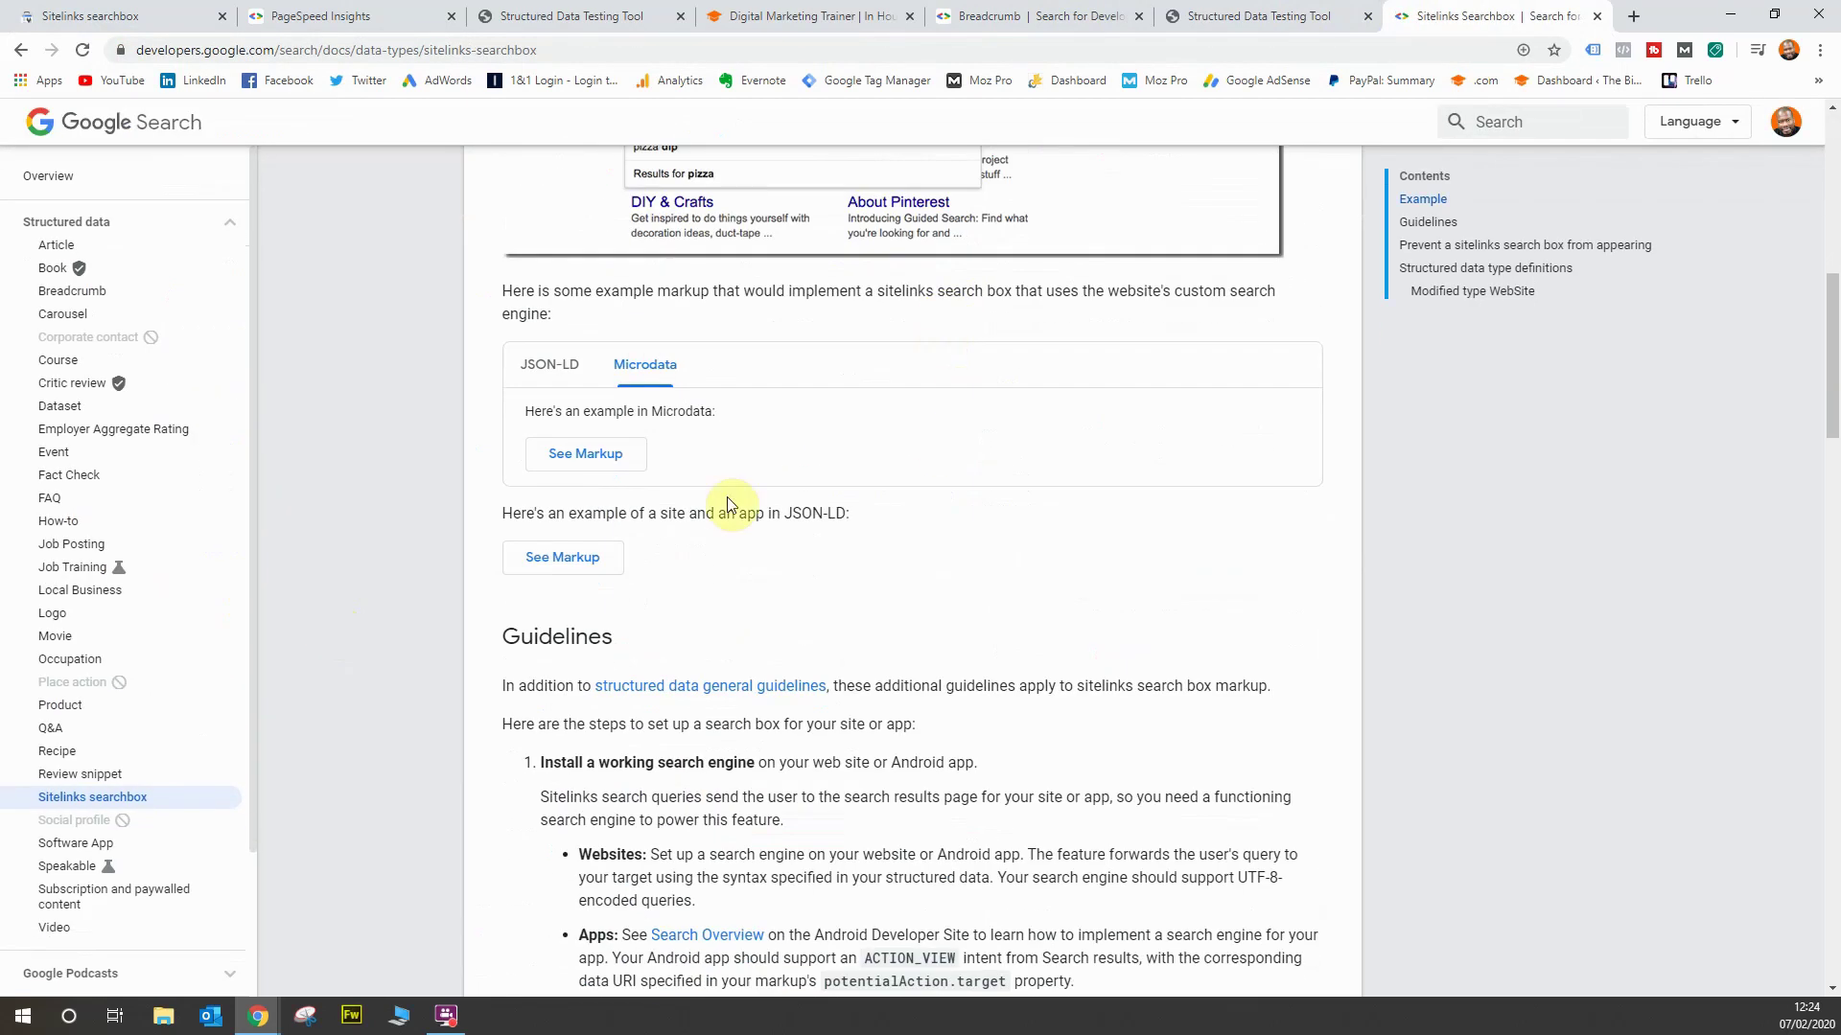
left_click(587, 458)
- Test the Microdata sitelinks searchbox sample code, which yields one valid Sitelinks searchbox item
left_click(719, 628)
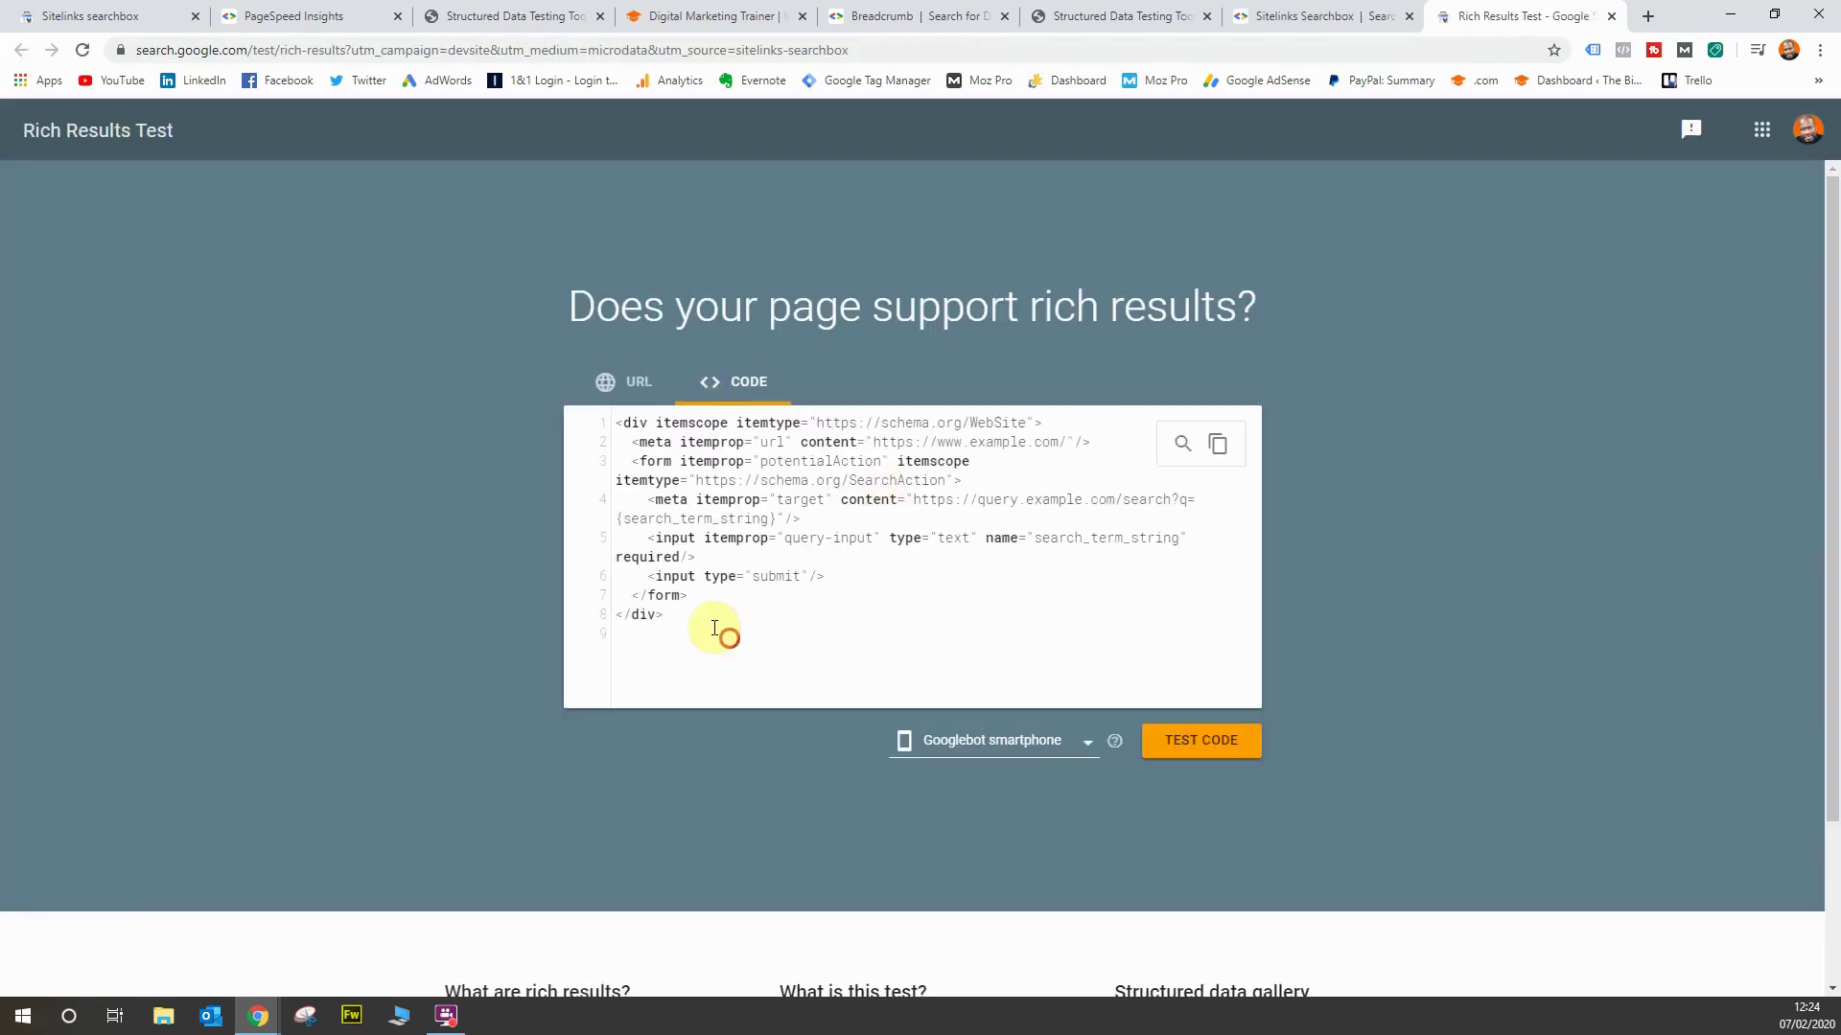
key("ctrl+a")
left_click(945, 538)
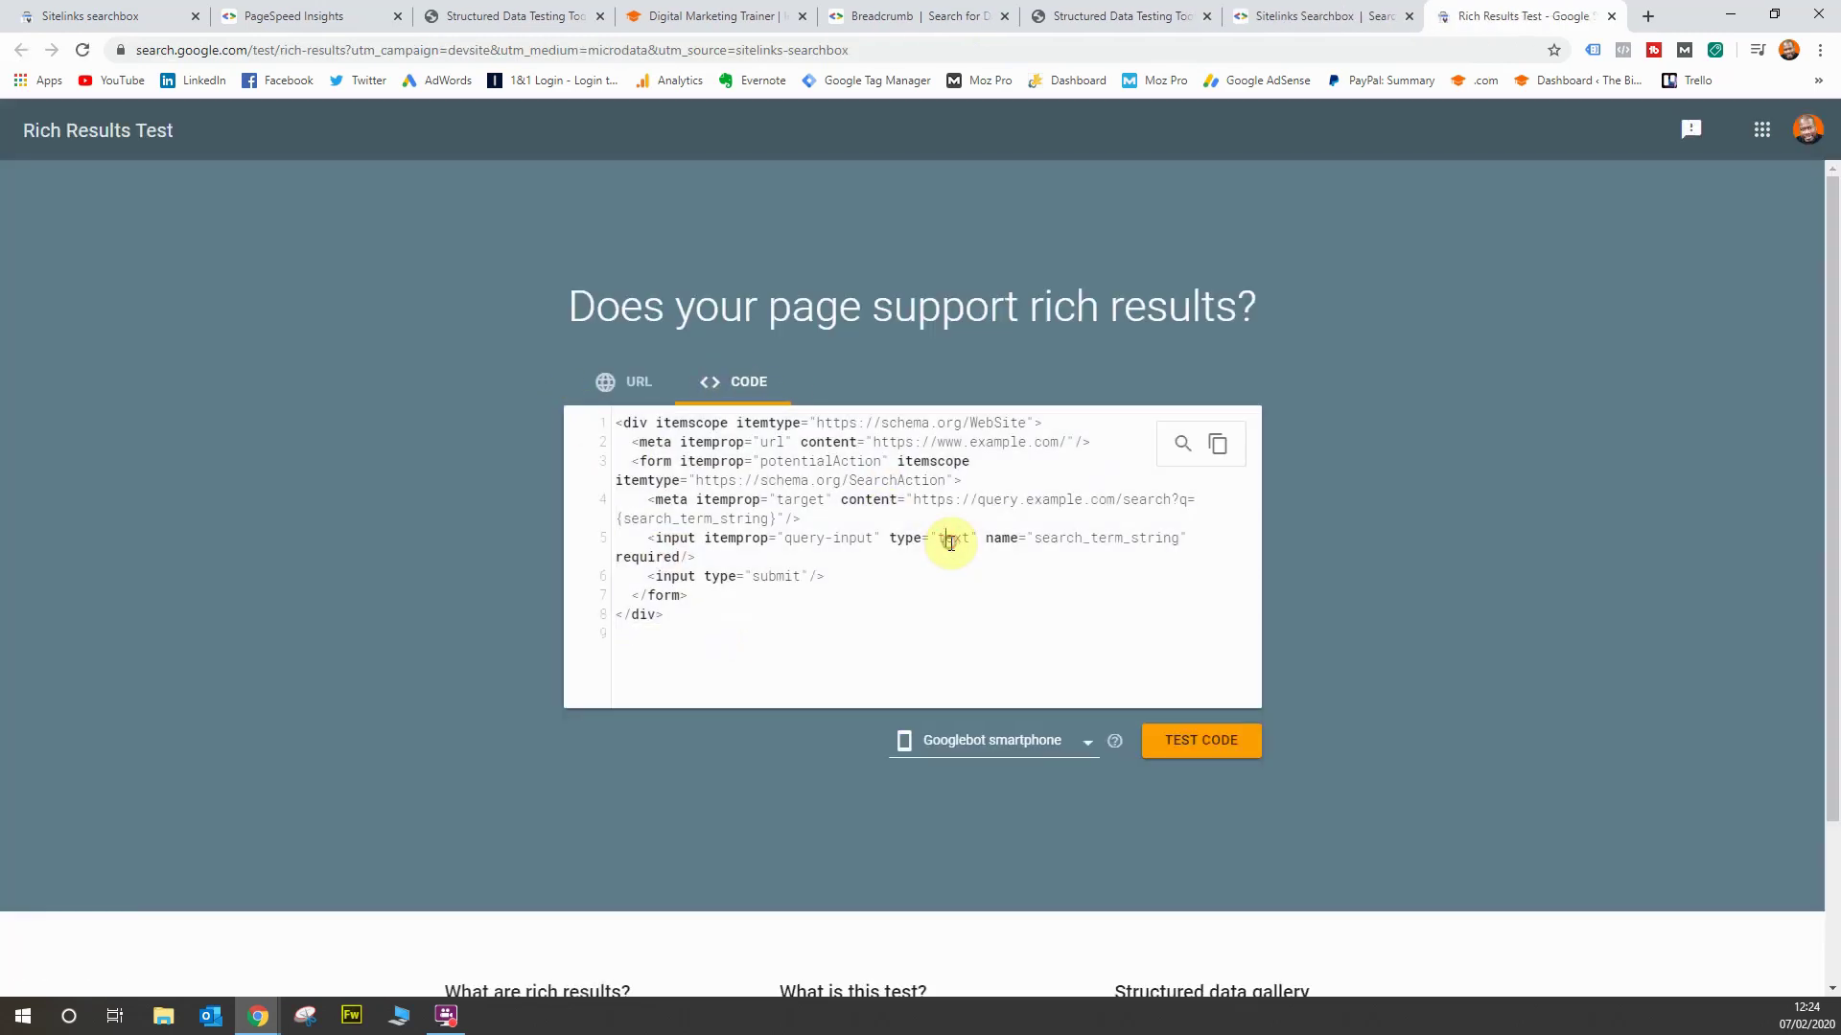
left_click(1235, 756)
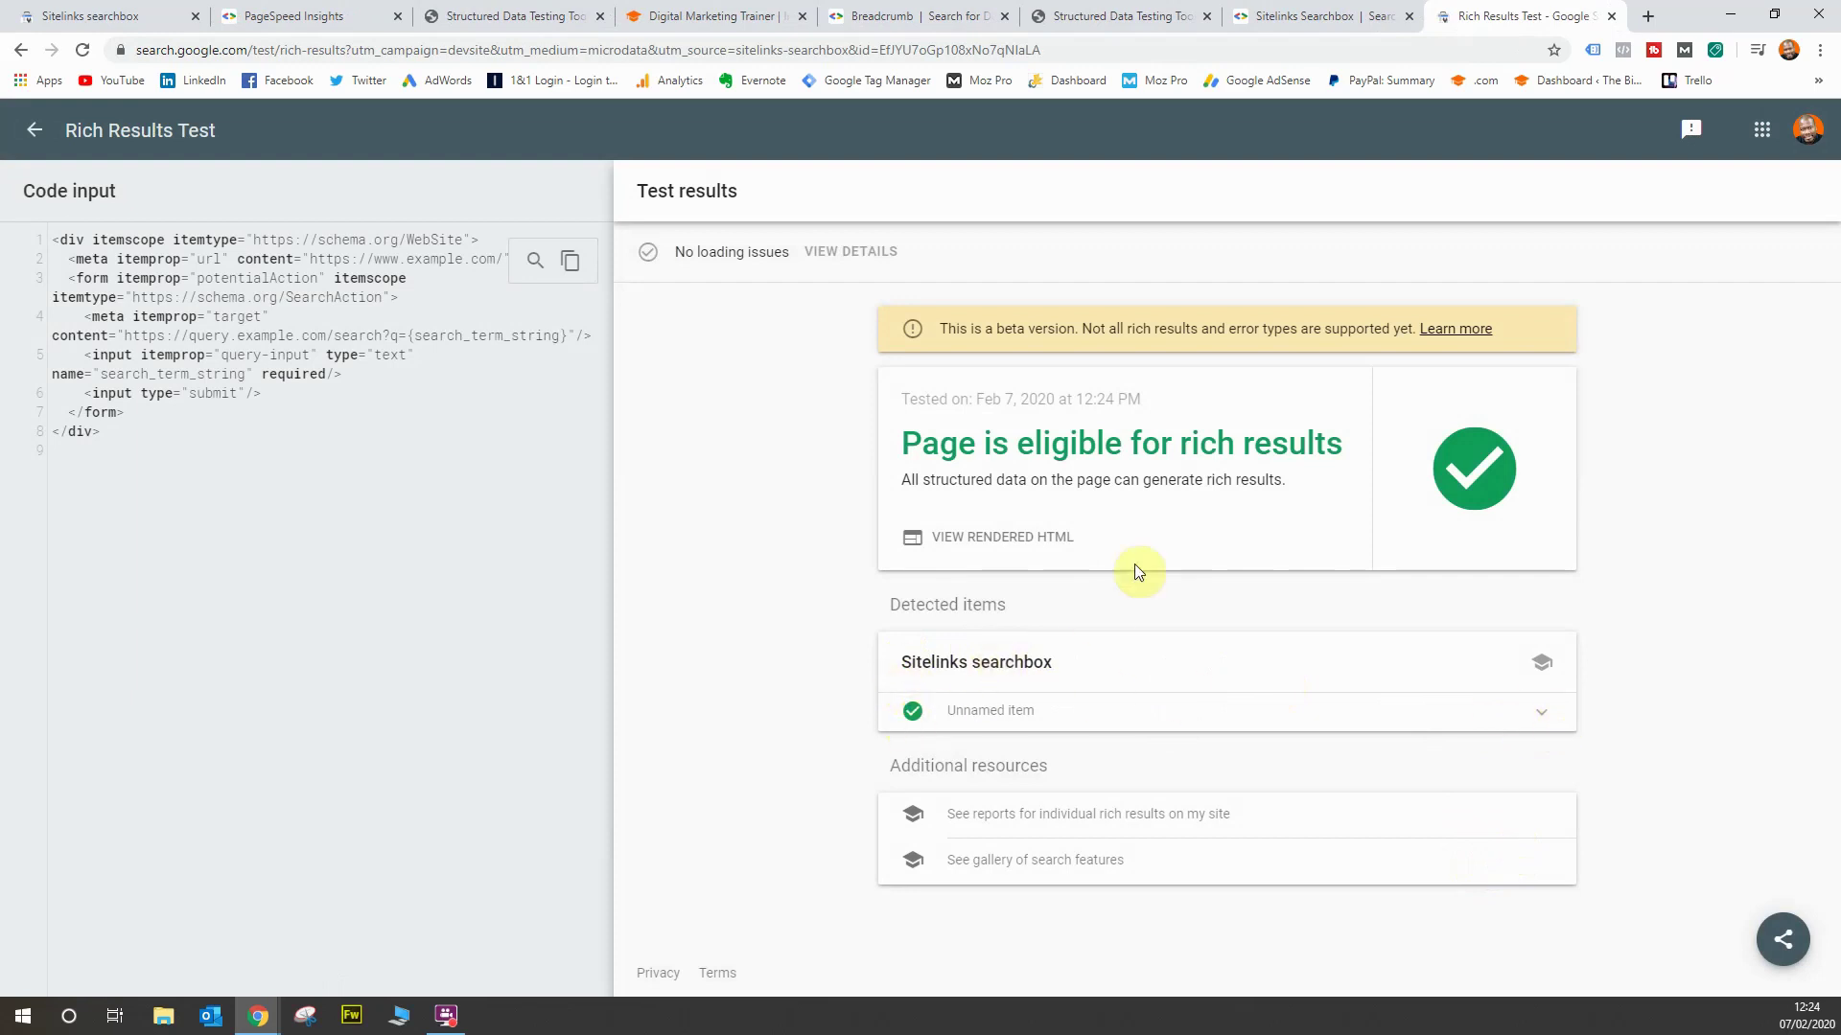
- Open the live Digital Marketing Training page's source with view-source: and copy it
left_click(684, 13)
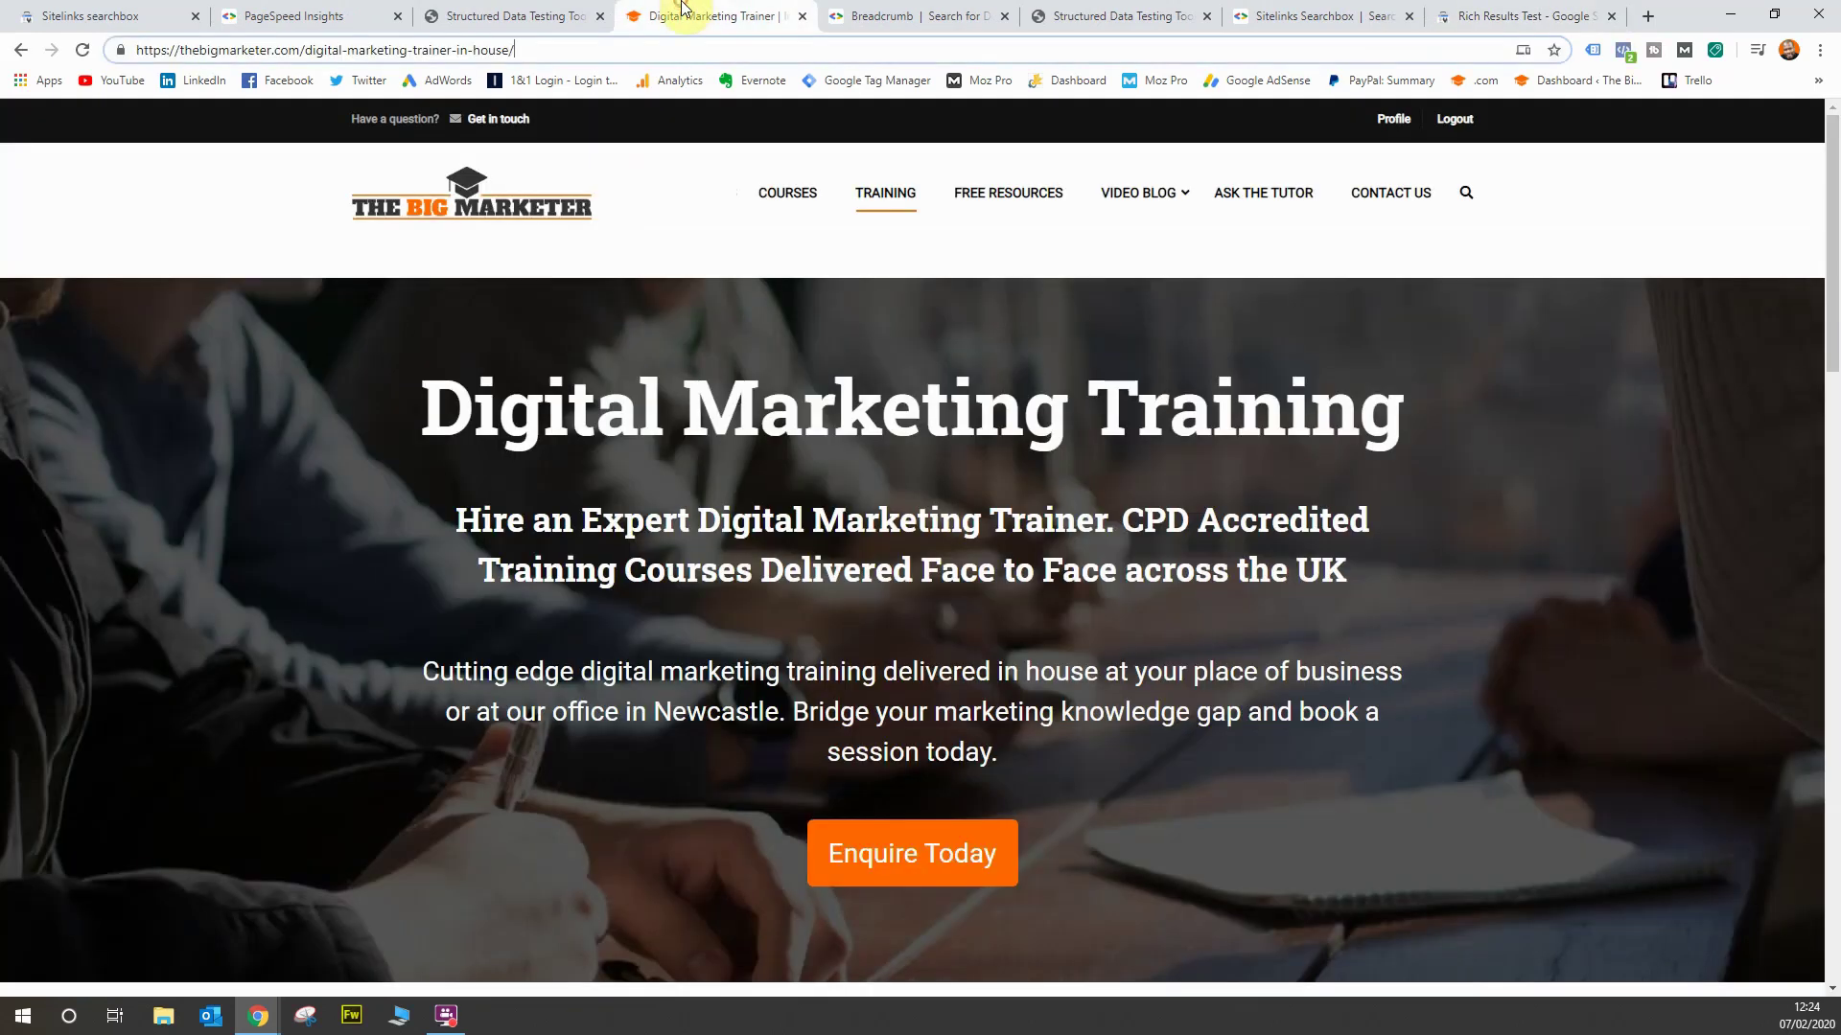
right_click(326, 49)
left_click(290, 49)
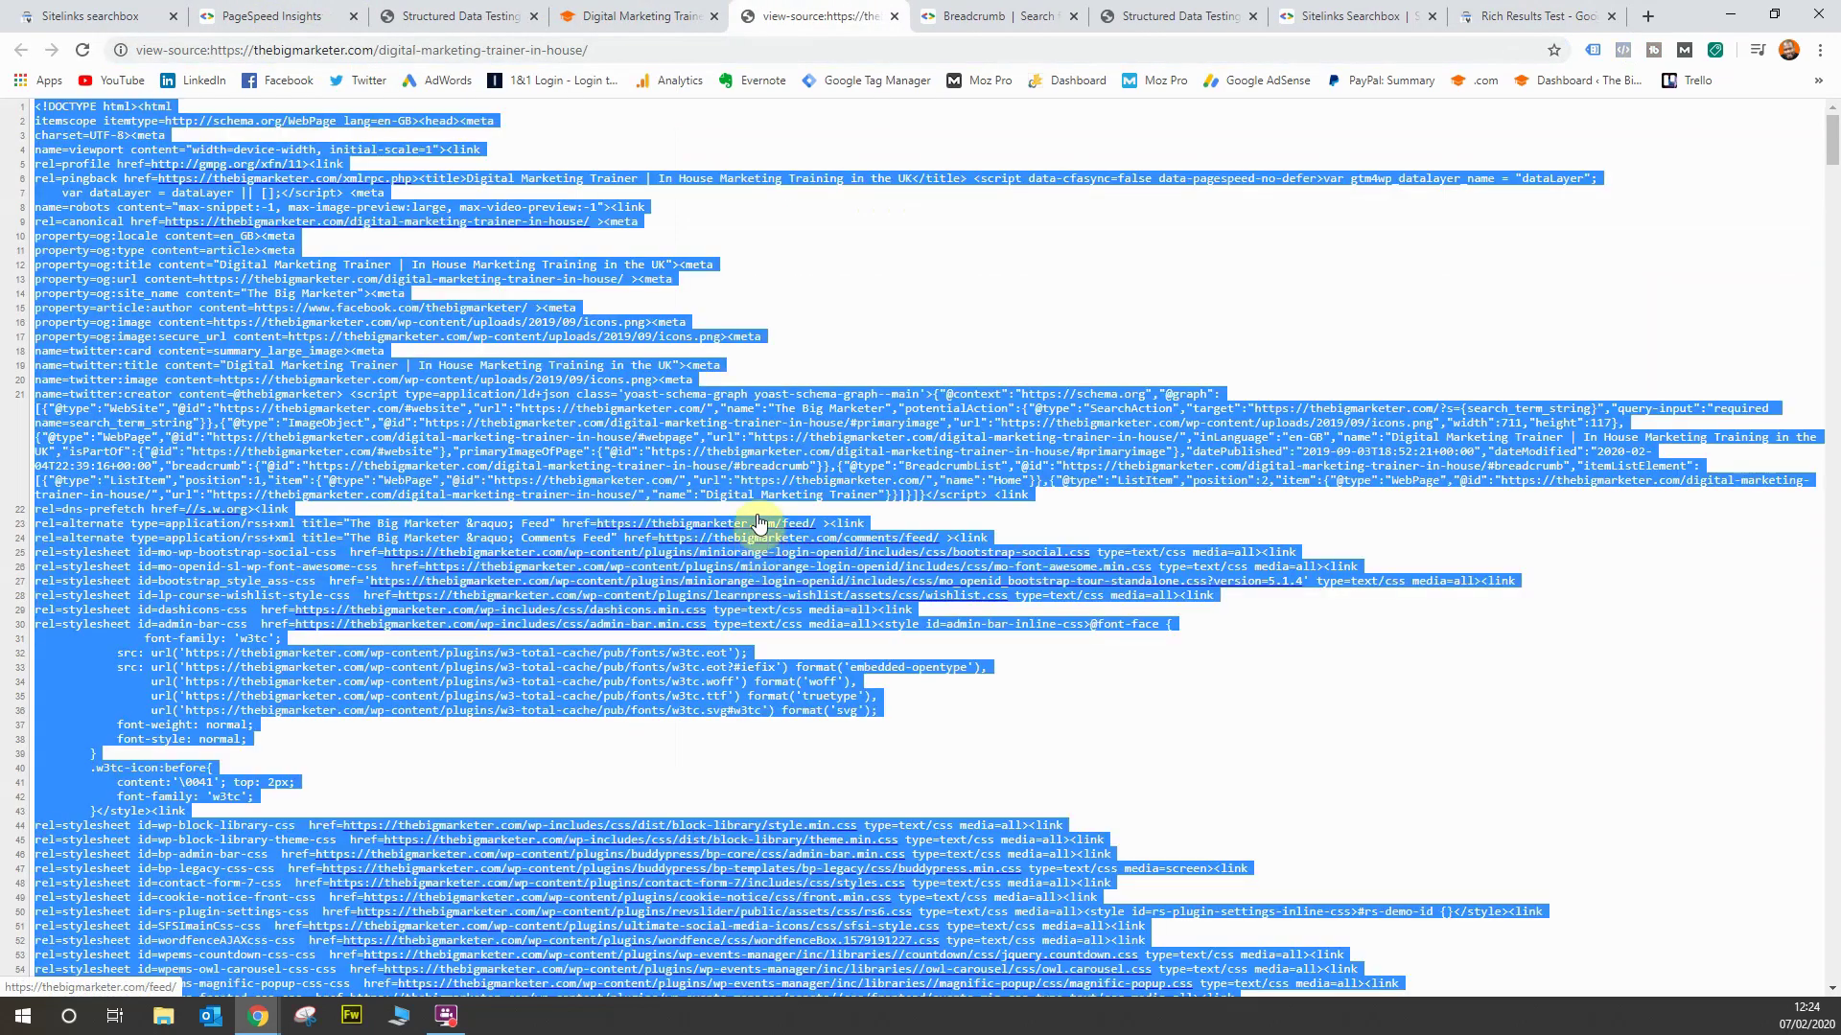
left_click(59, 9)
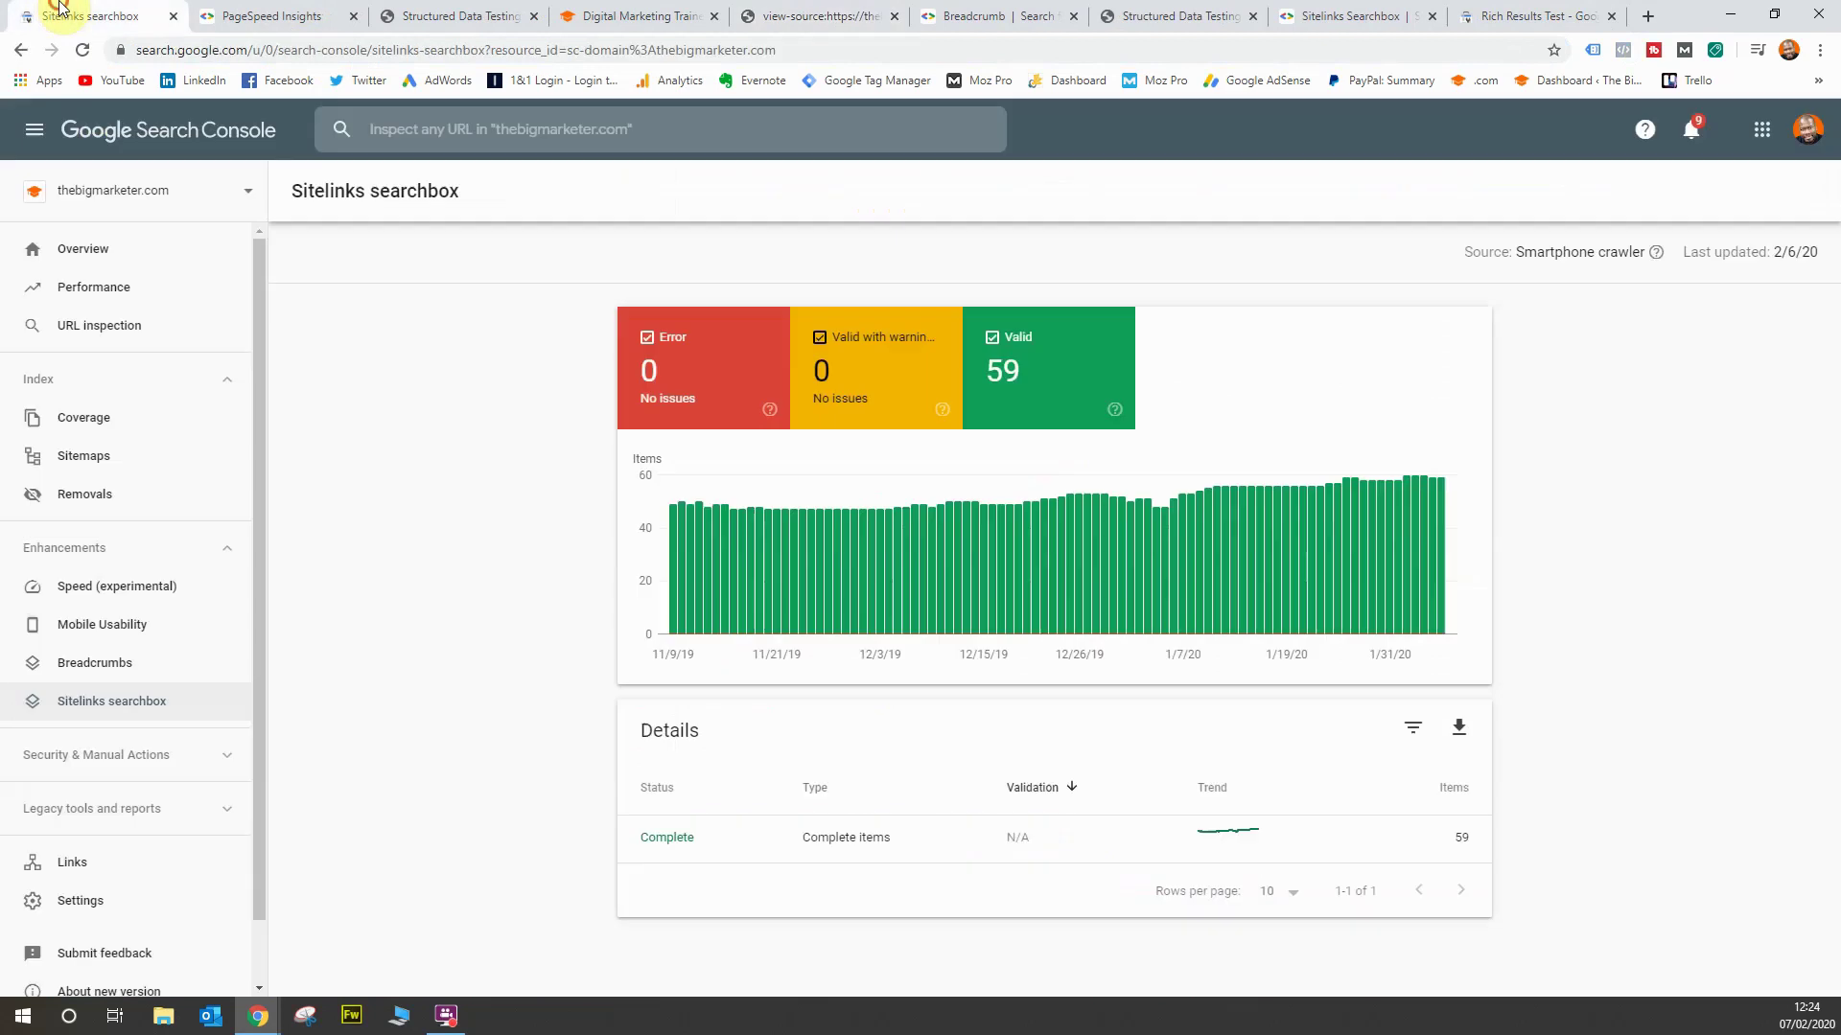
left_click(297, 13)
left_click(1483, 12)
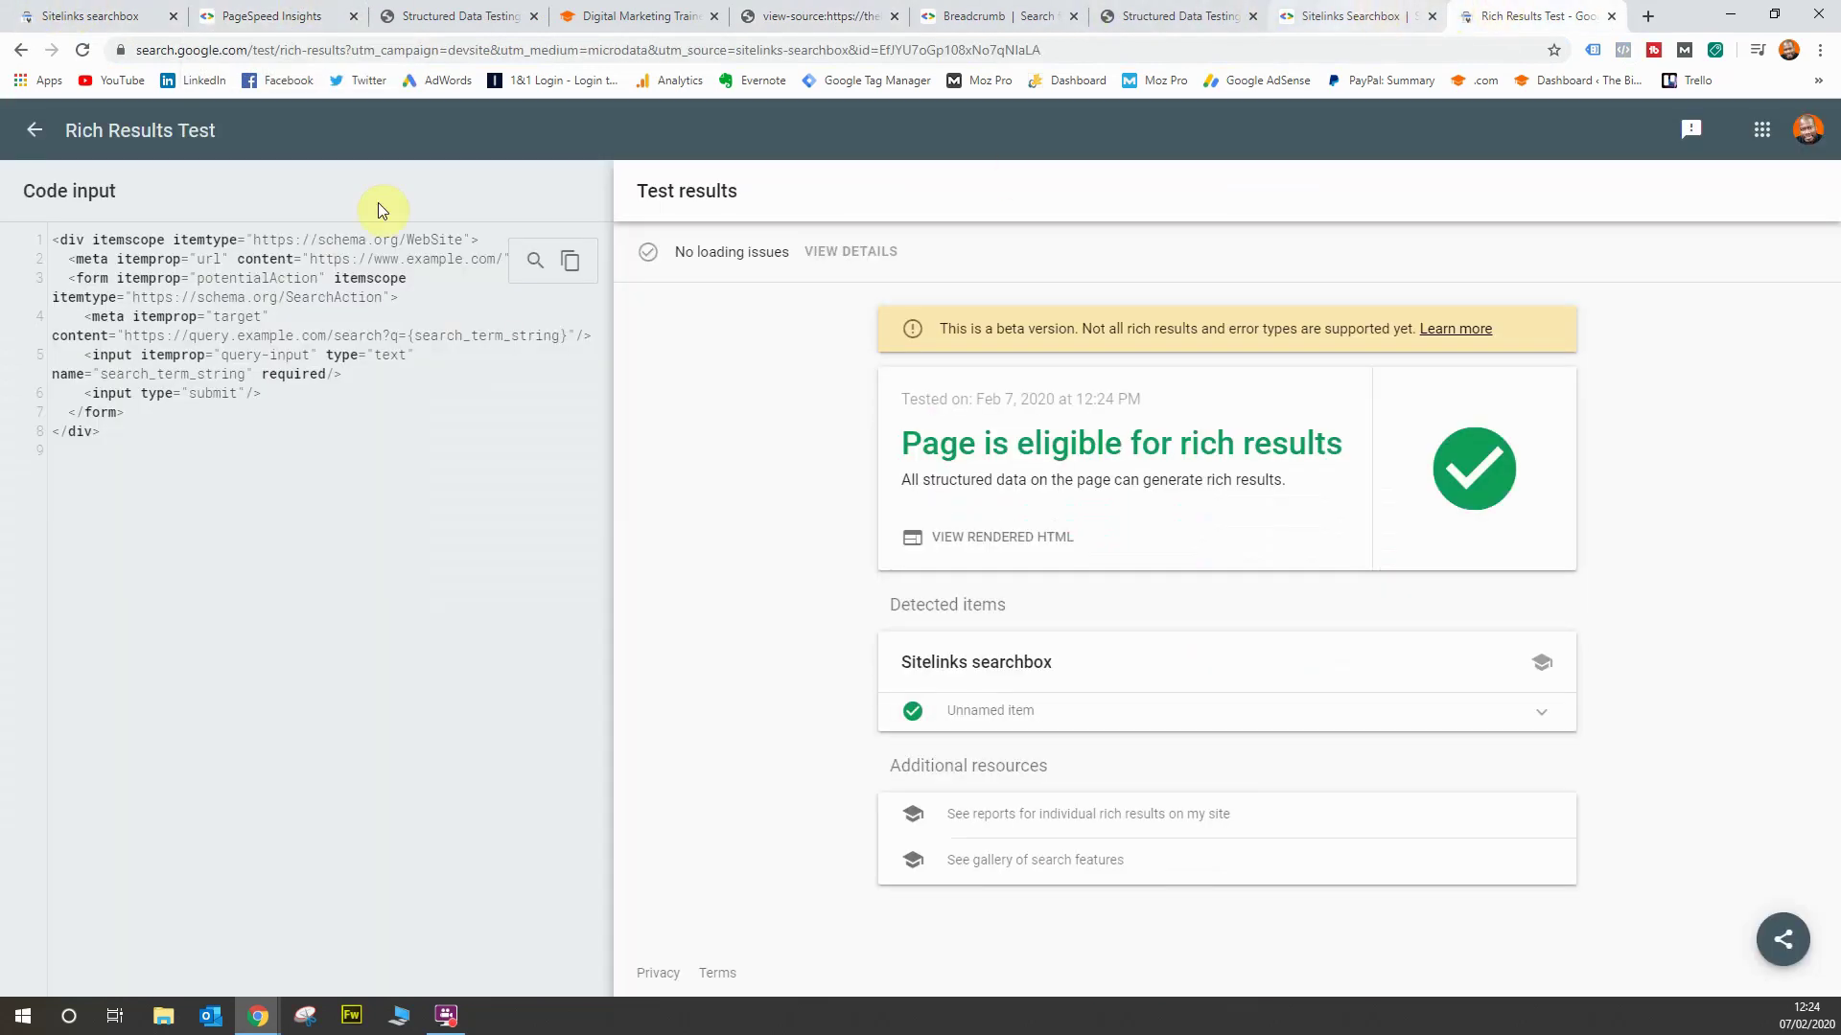
- Start a new Rich Results Test in CODE mode and paste the live page's source
left_click(34, 130)
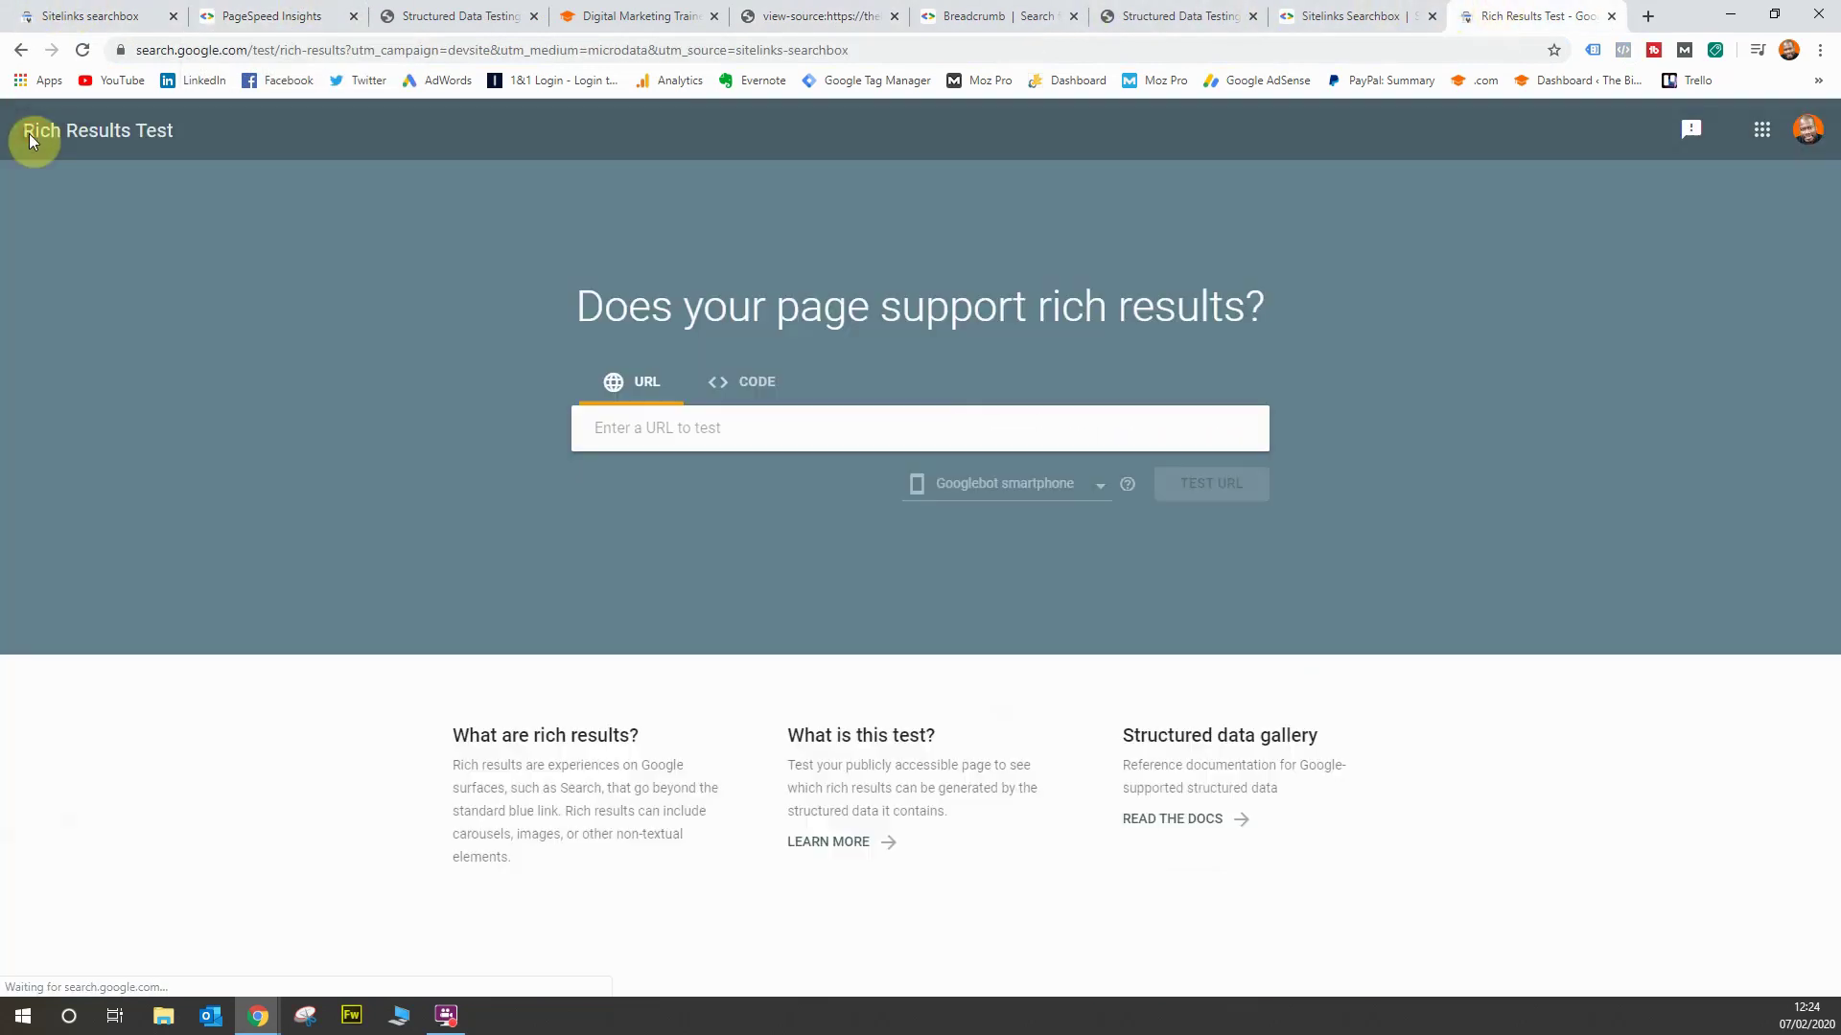
left_click(756, 386)
left_click(836, 491)
key("ctrl+v")
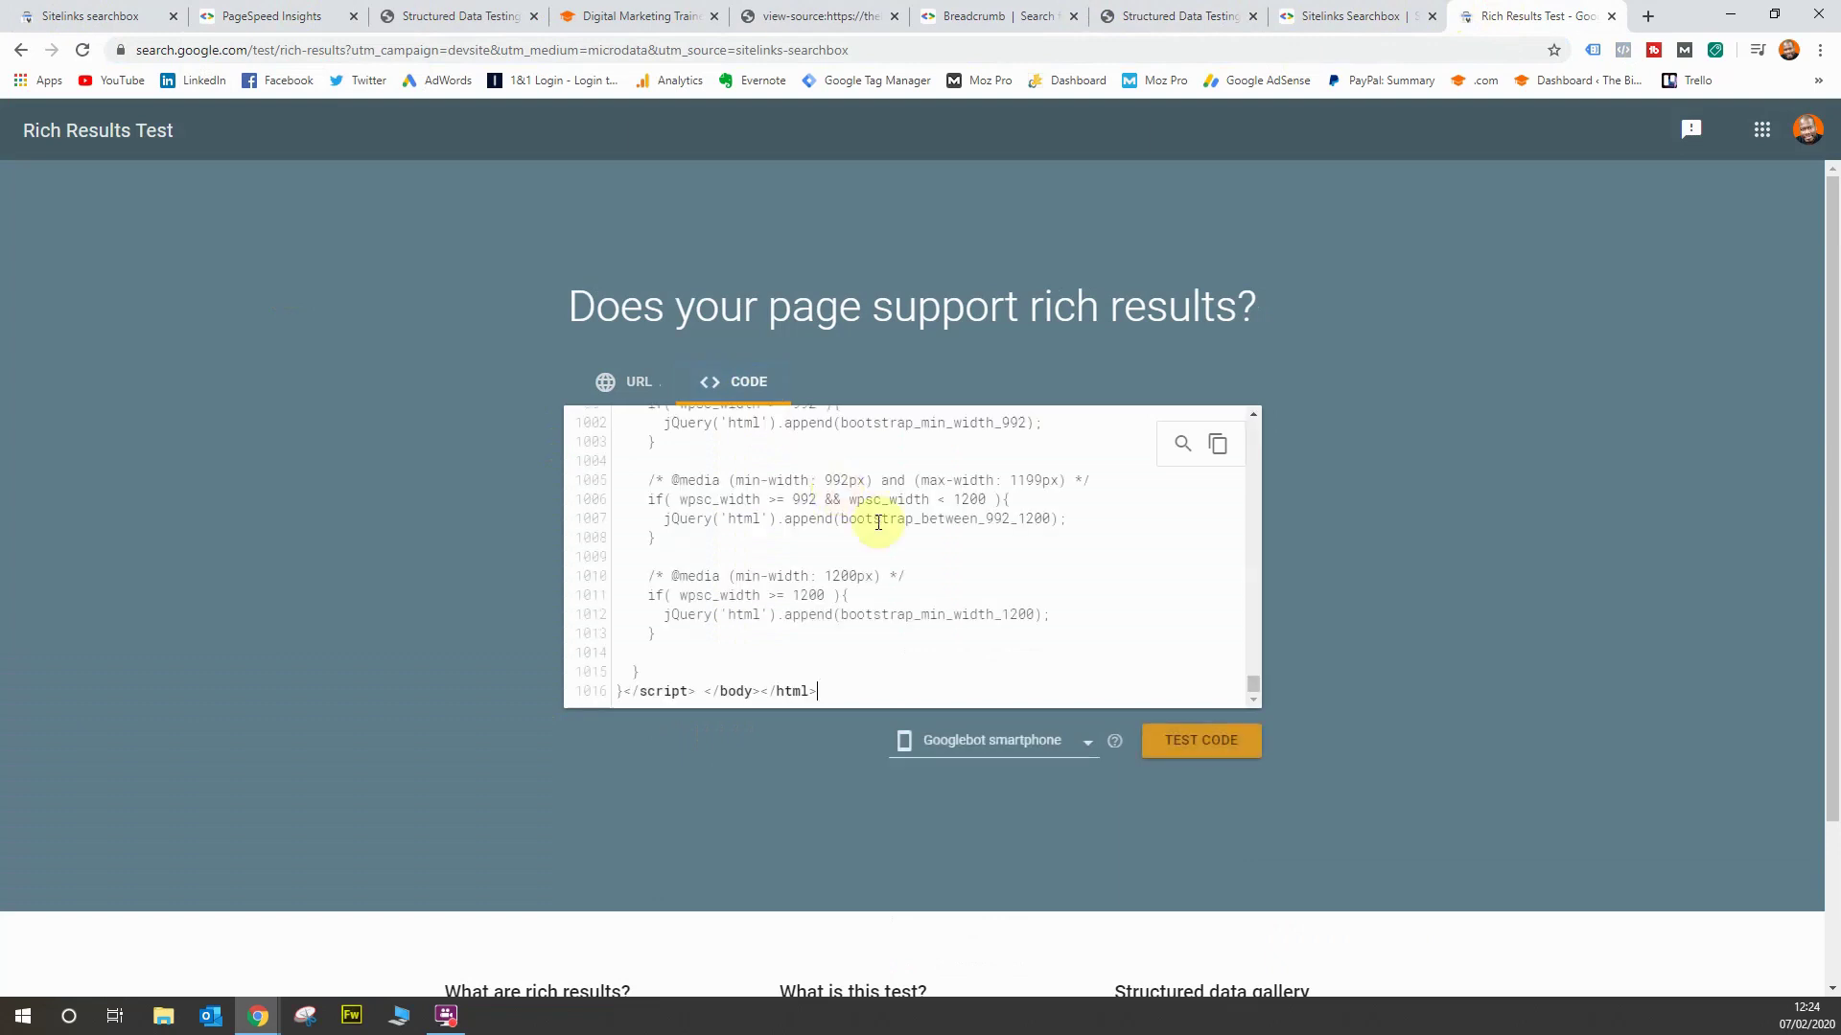
- Test the pasted page source and review the valid Breadcrumbs and Sitelinks searchbox results
left_click(1188, 740)
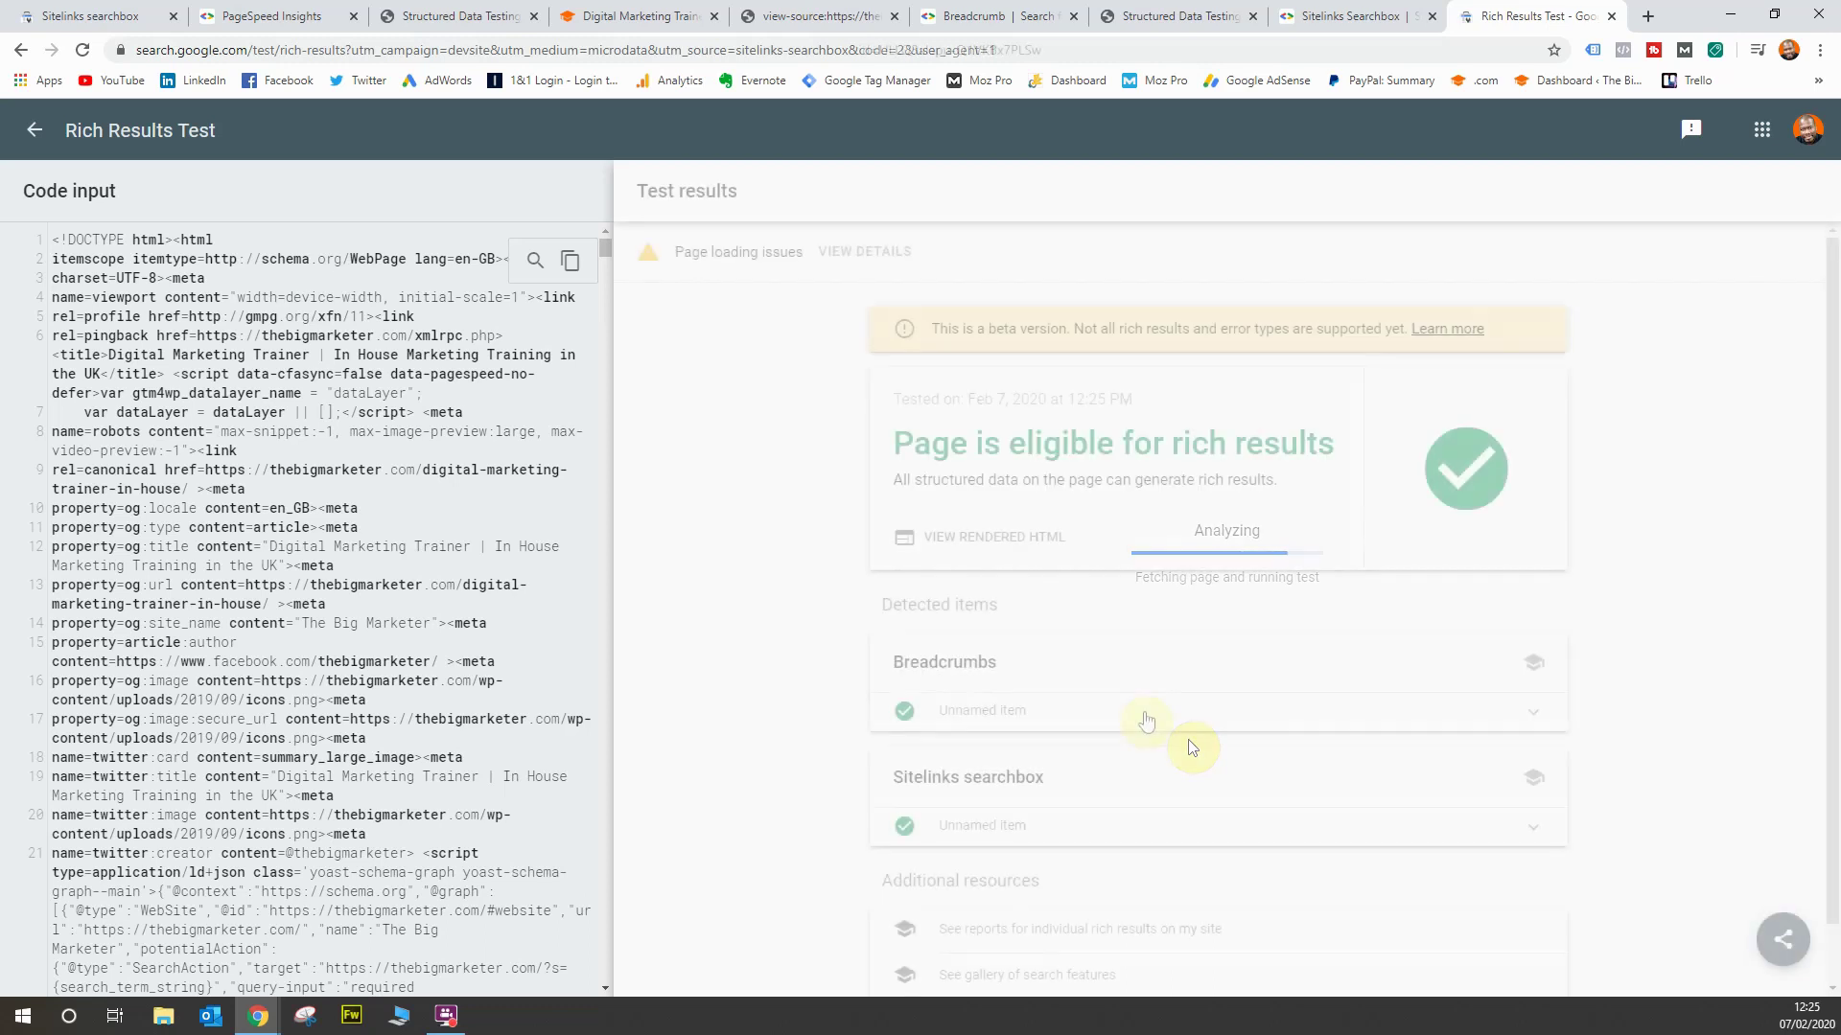
scroll(1246, 644, "down", 1)
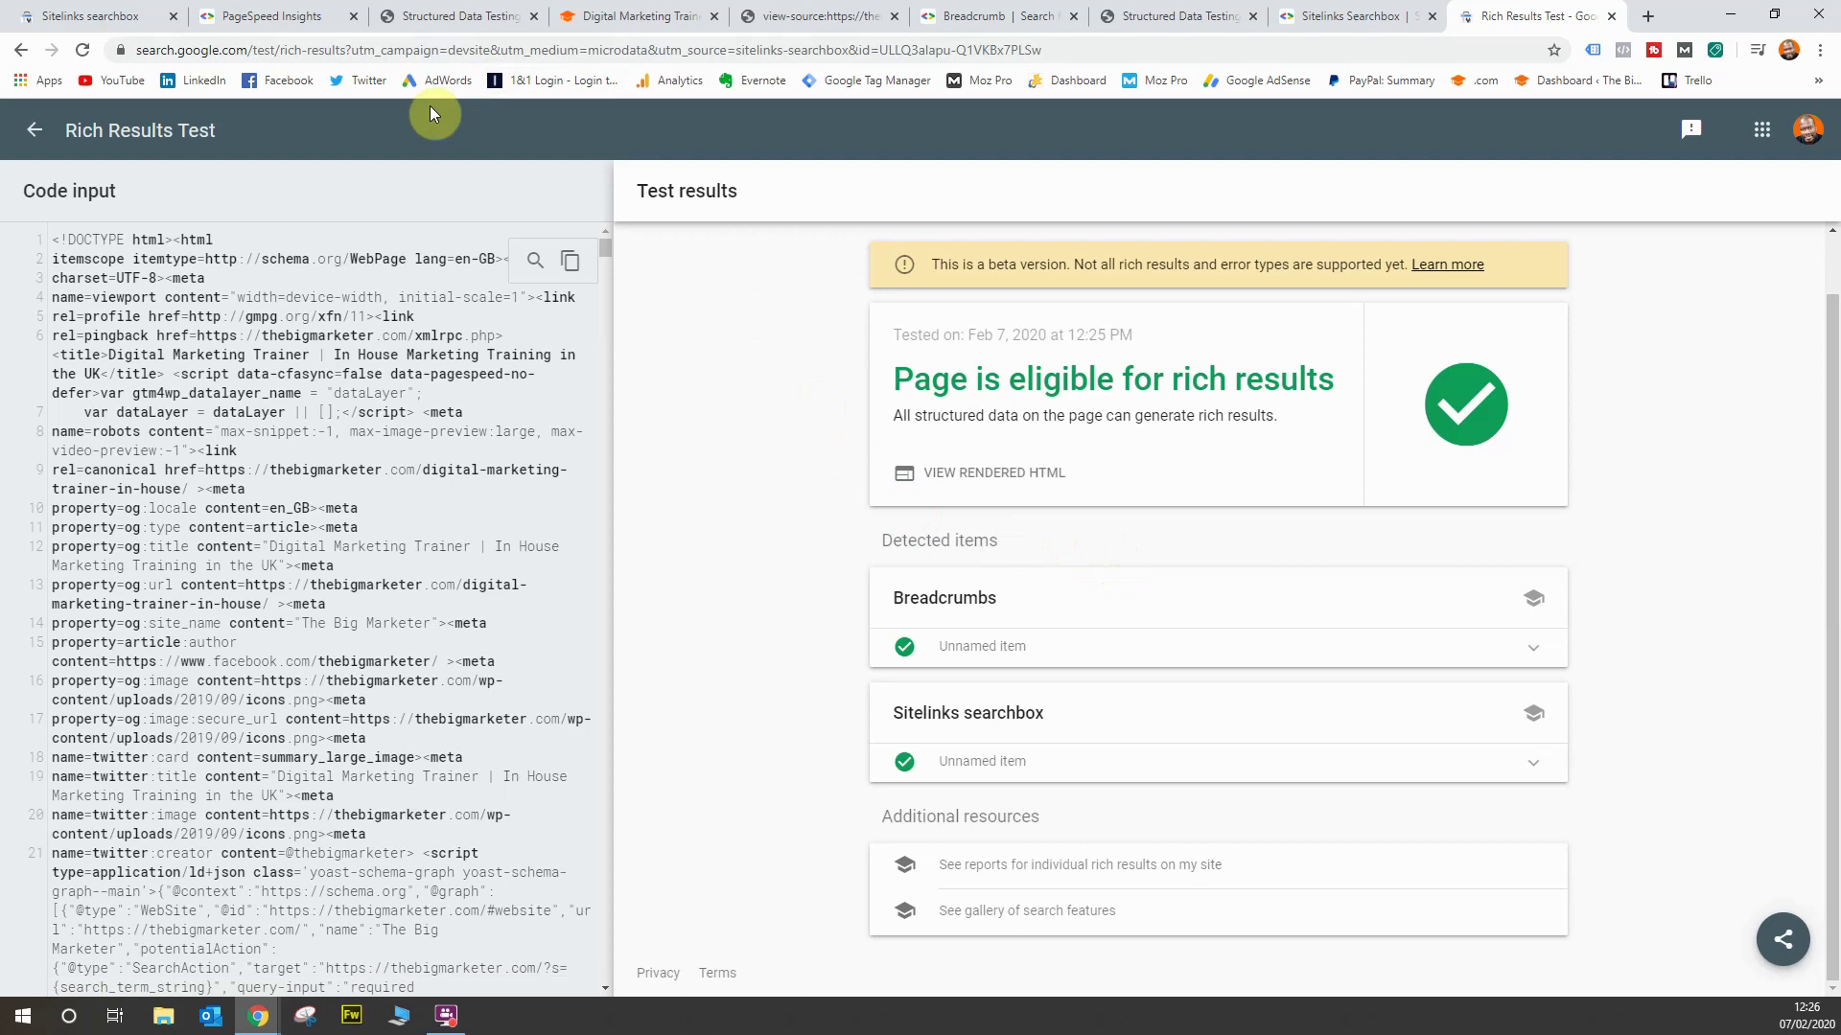
- Switch back to the Sitelinks searchbox report tab showing 0 errors and 59 valid items
left_click(134, 13)
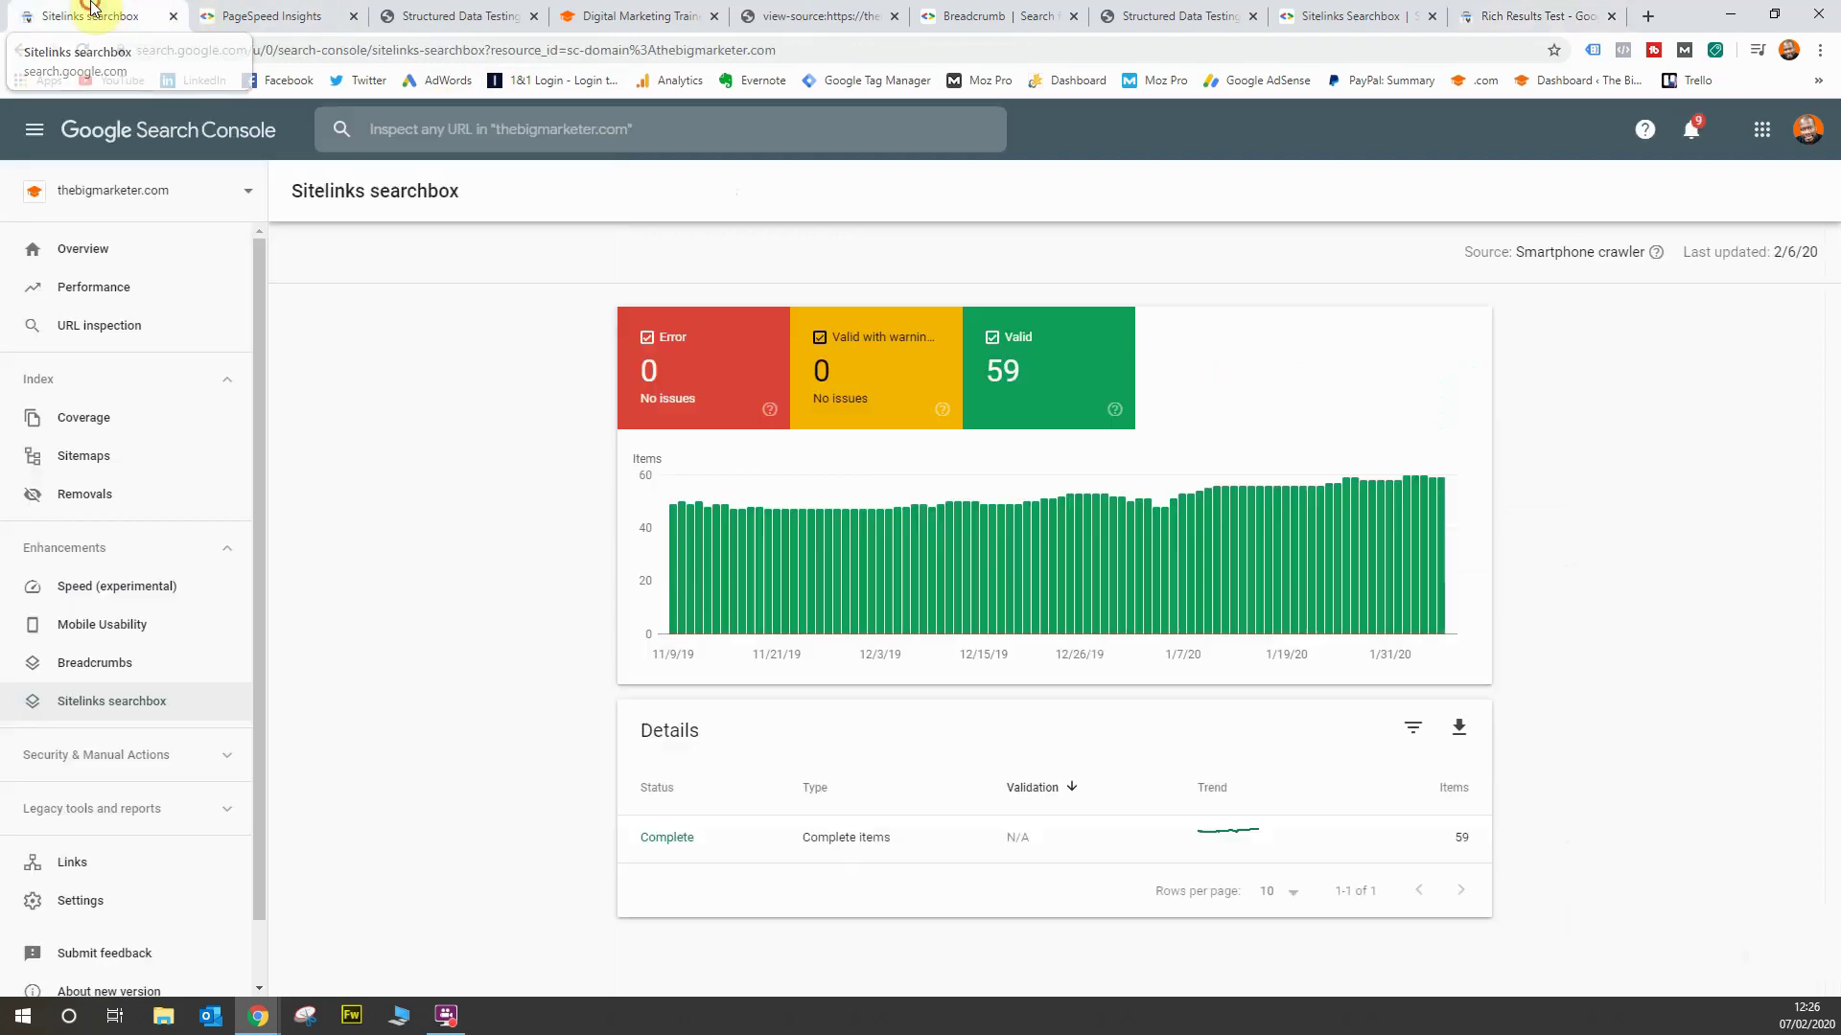